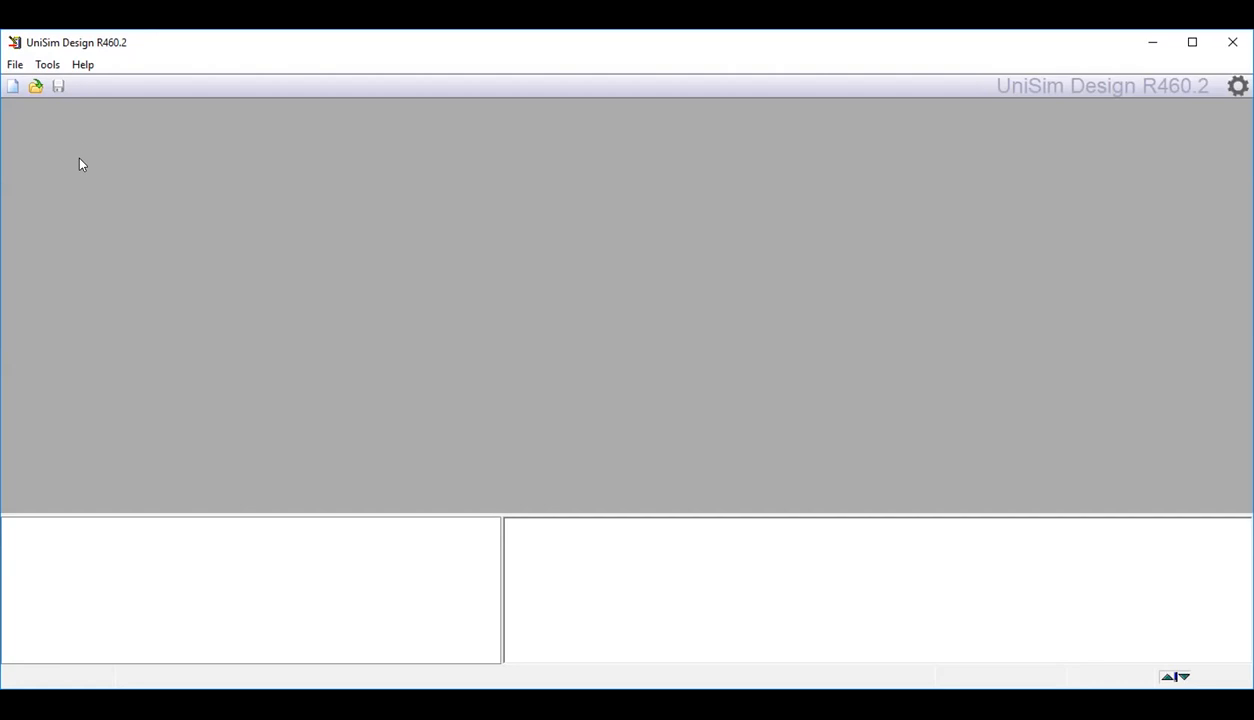
Create a new simulation case.
click(16, 66)
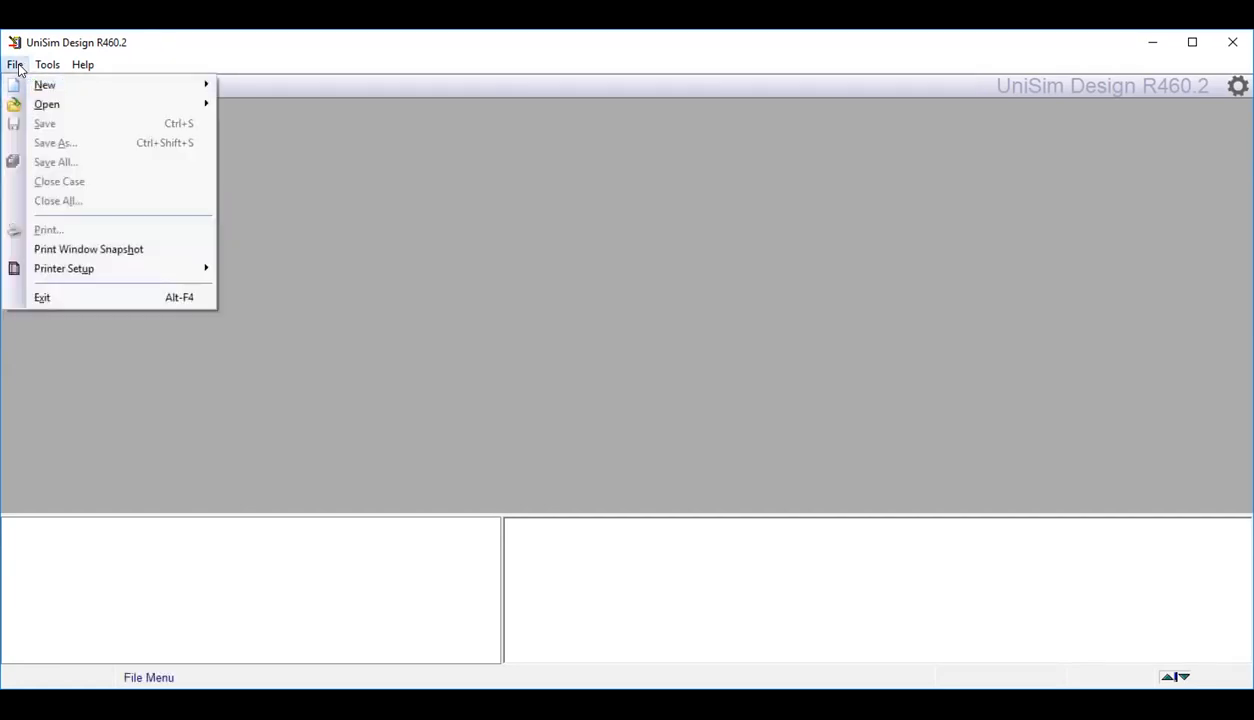
mouse_move(30, 85)
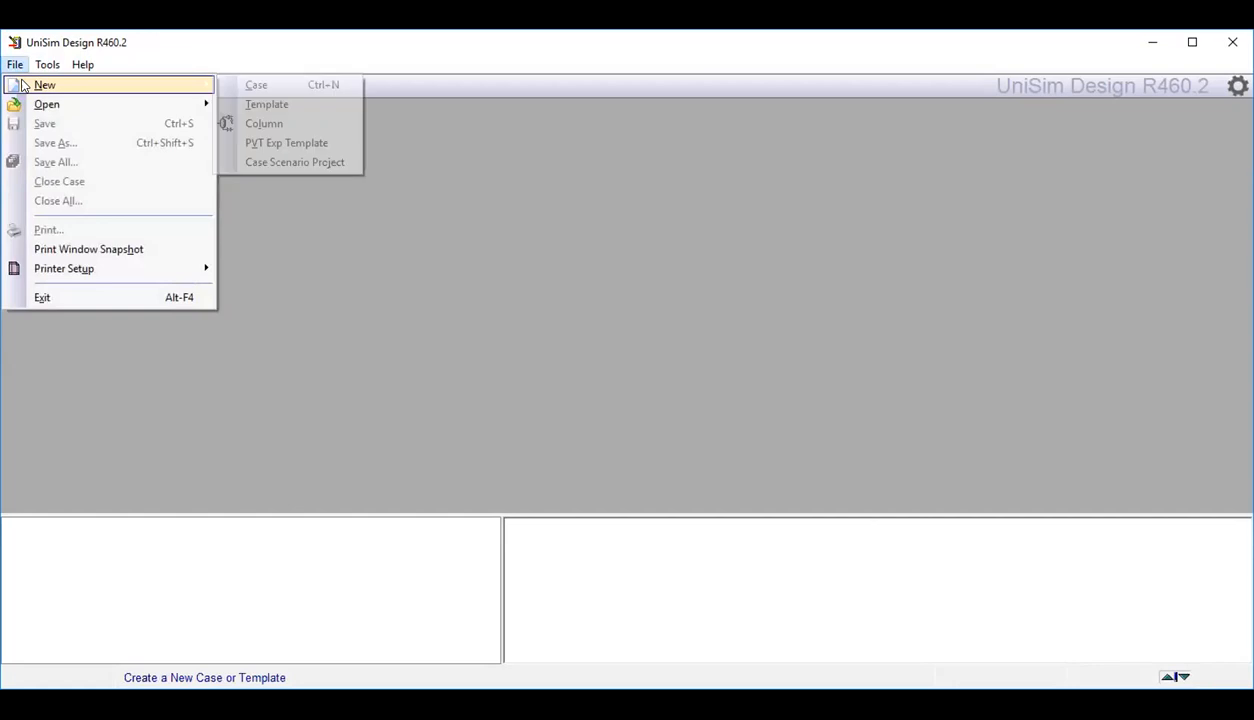
click(251, 85)
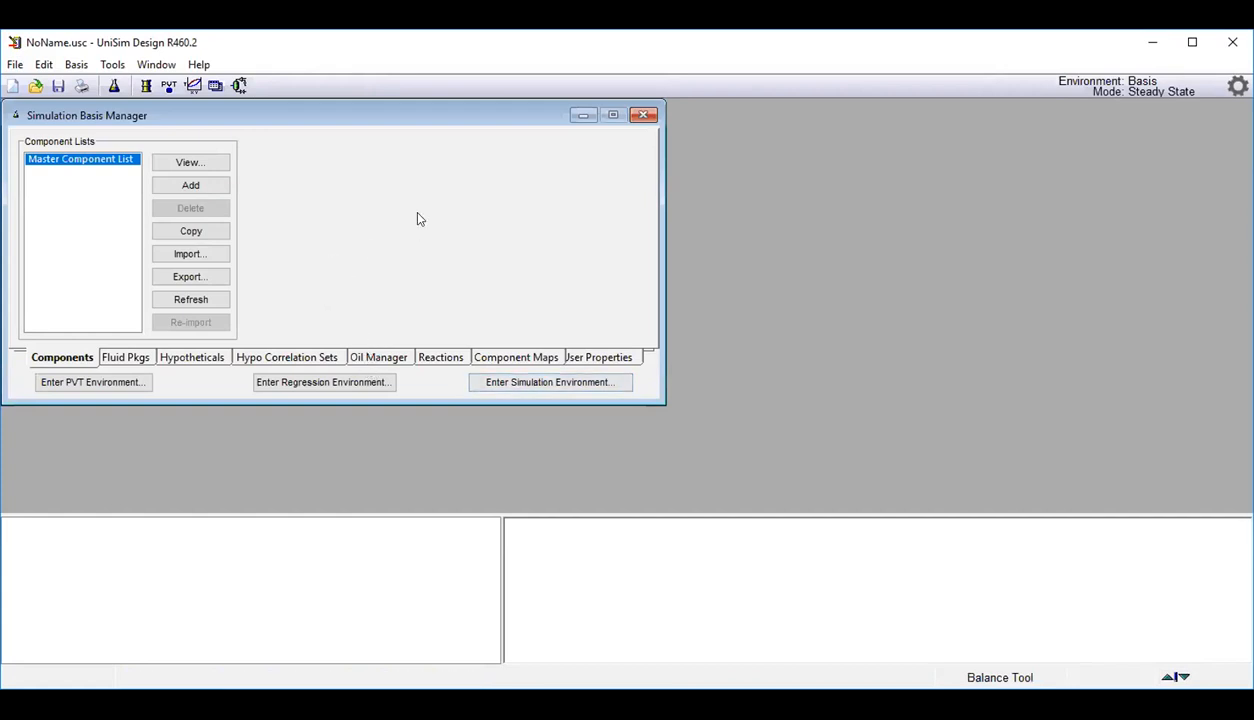
Add Water (H2O) from the component library to the Master Component List, then reopen the list to check the selection and close it.
click(203, 163)
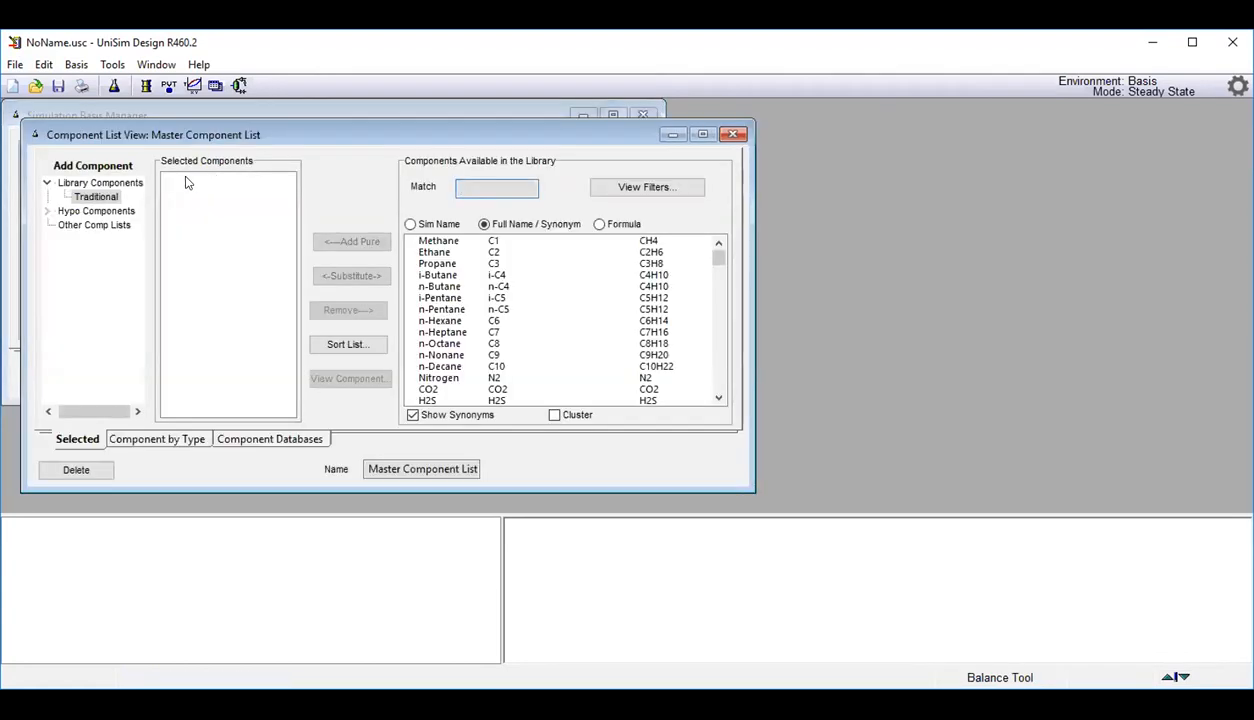
click(477, 185)
text(watch)
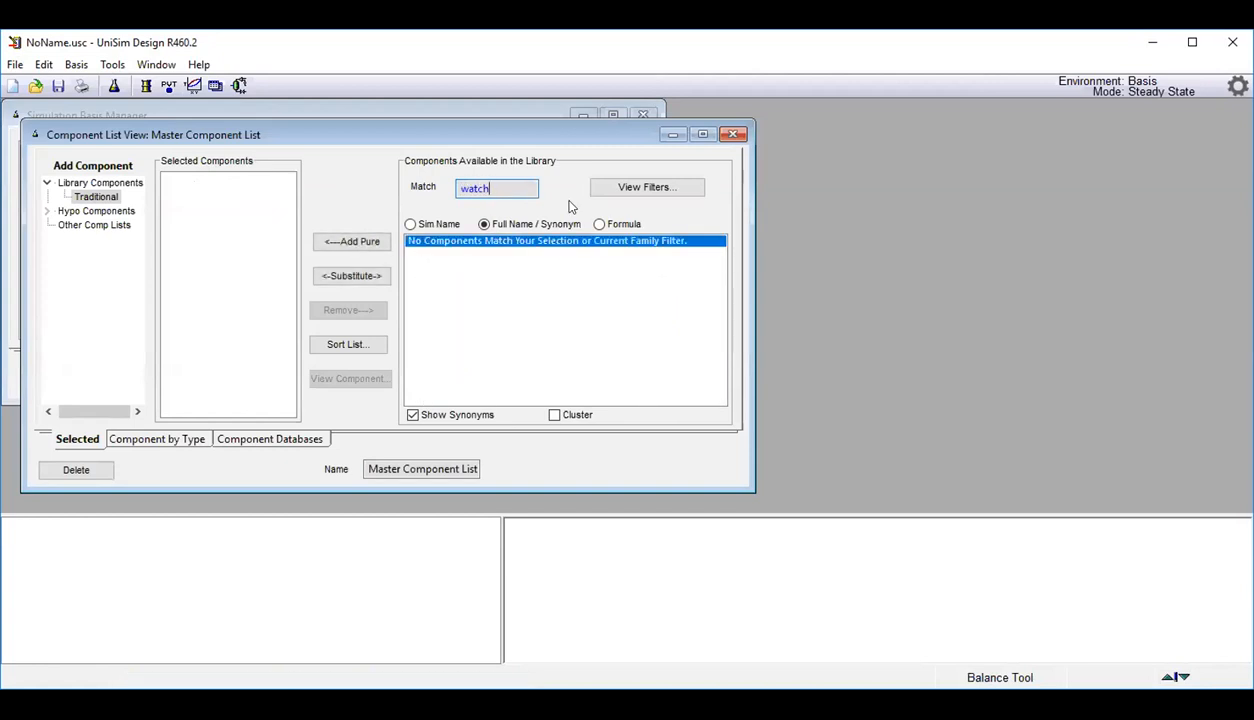
key(BackSpace)
key(BackSpace)
text(er)
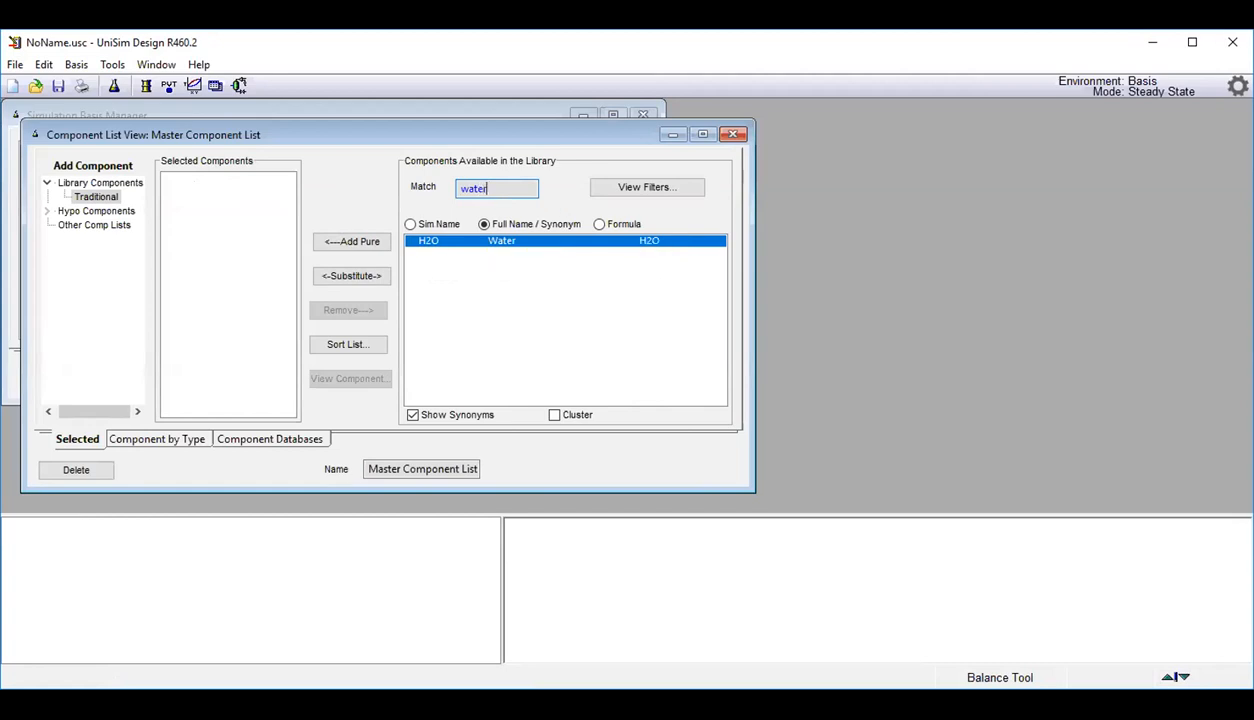
click(352, 241)
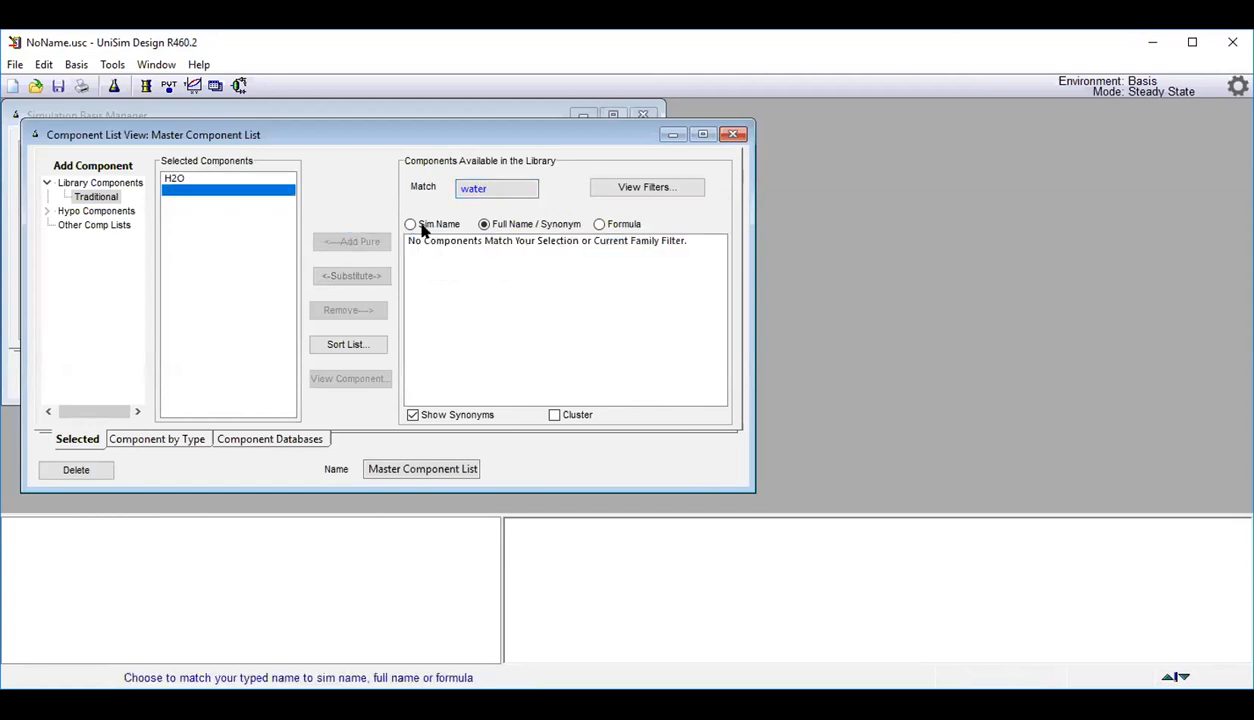
click(733, 136)
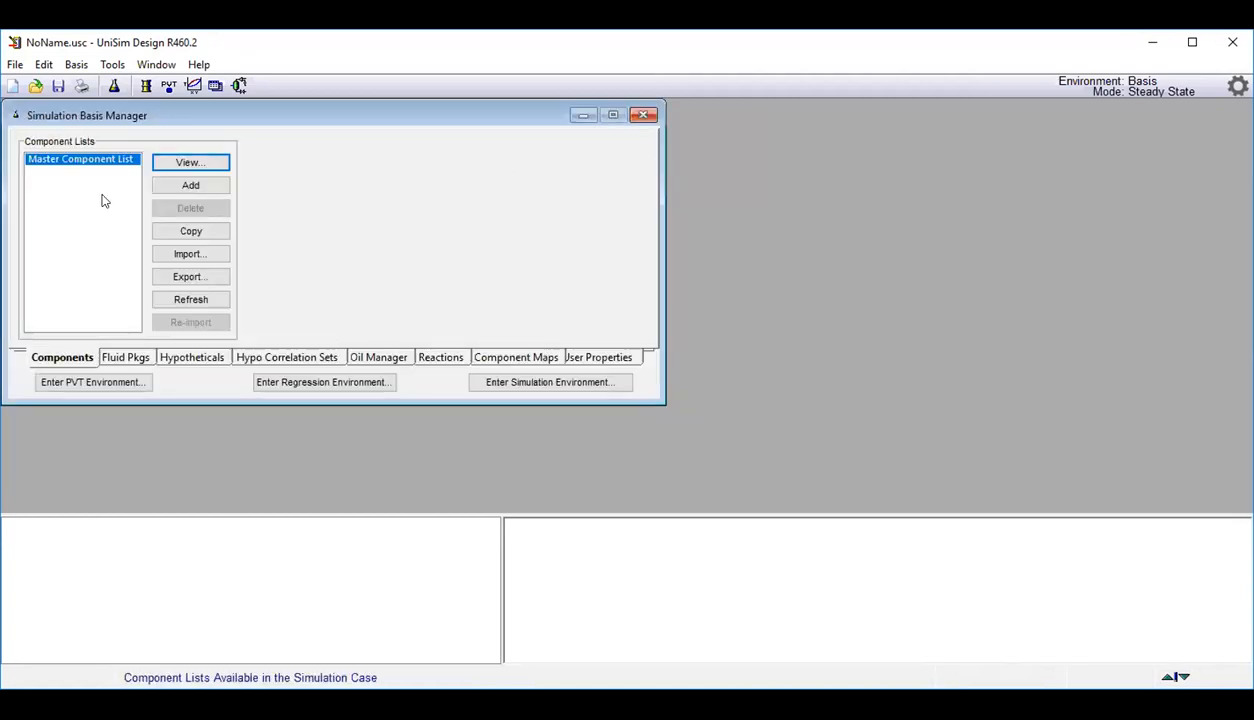
click(166, 162)
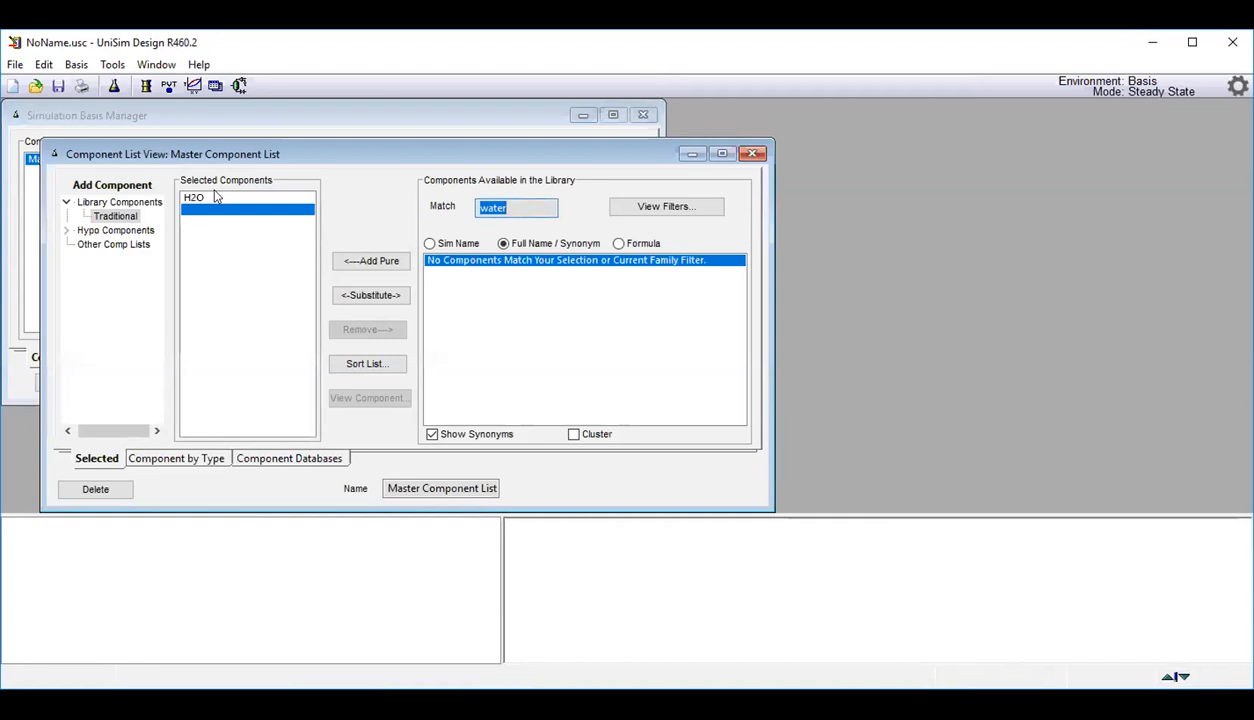
click(752, 156)
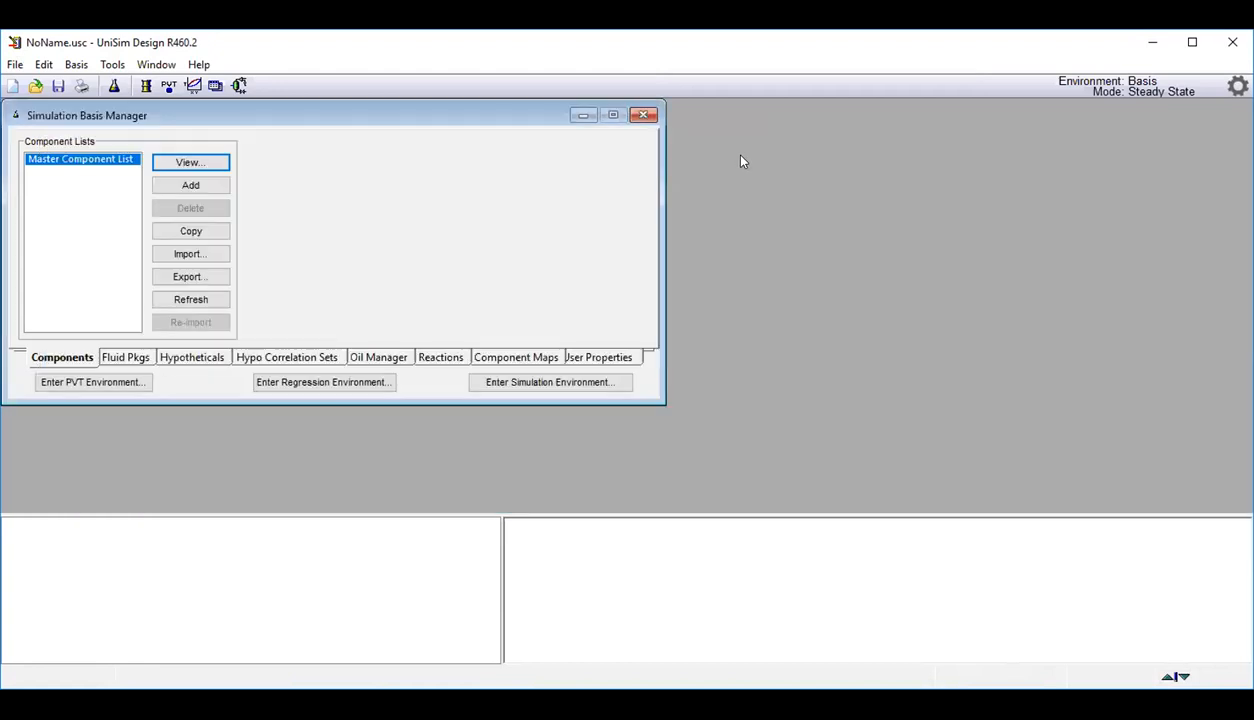
Add a new fluid package to the simulation basis.
click(135, 360)
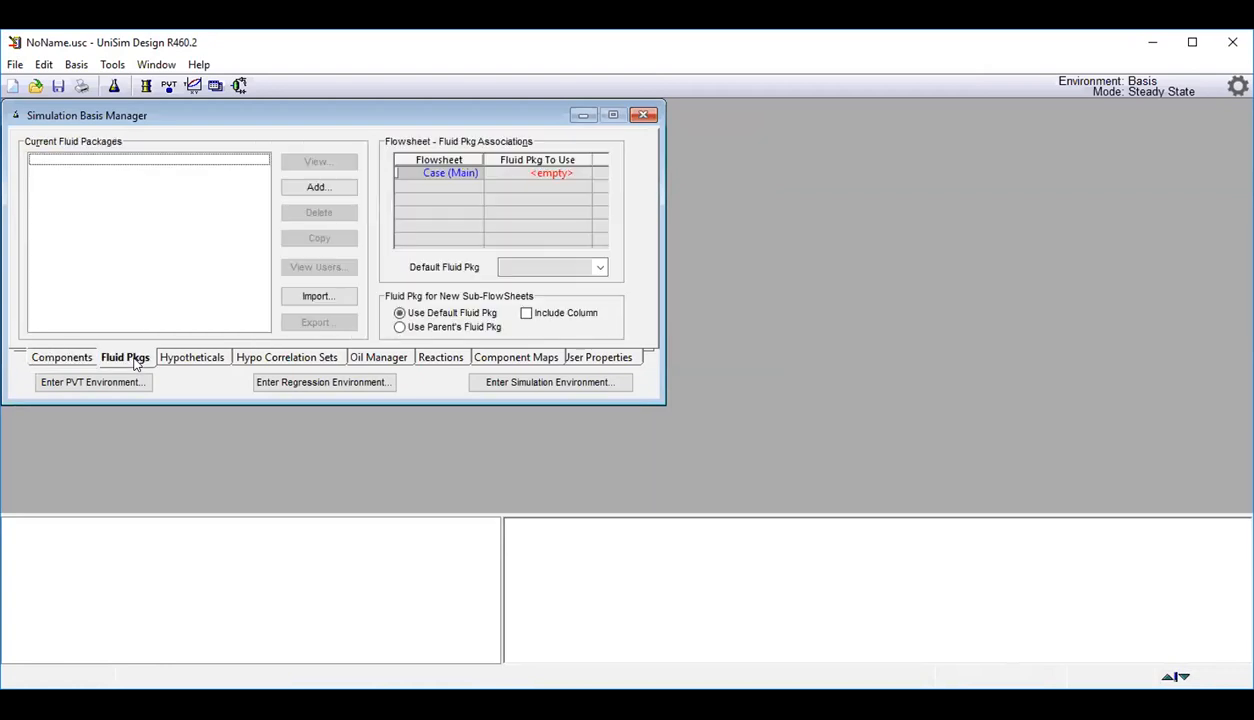
click(318, 186)
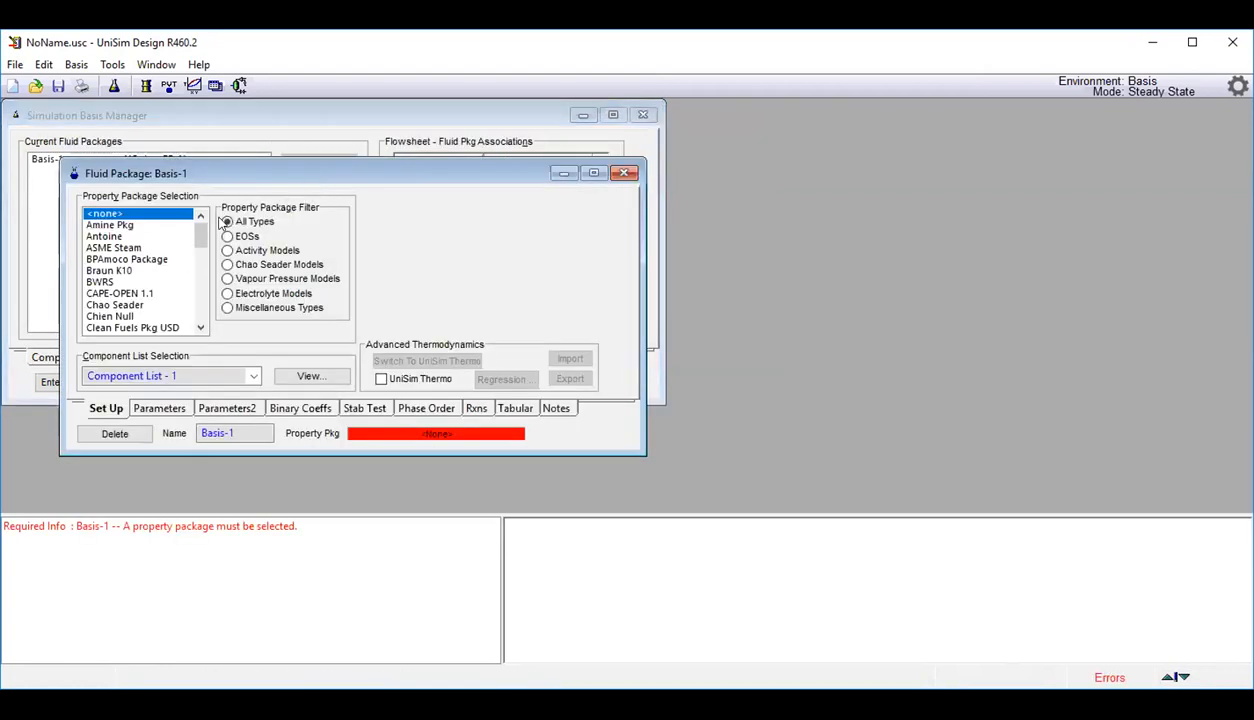
Try SRK and then Peng-Robinson as the property package of the new fluid package.
drag(199, 233, 192, 291)
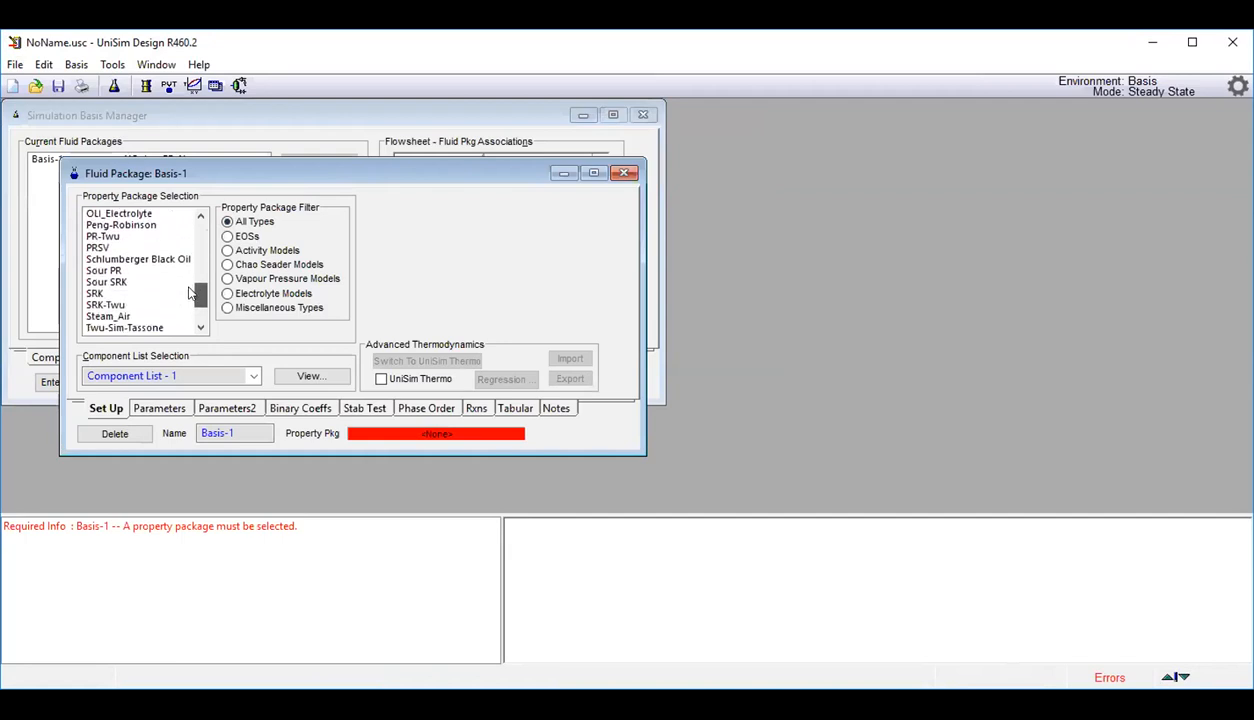
click(116, 294)
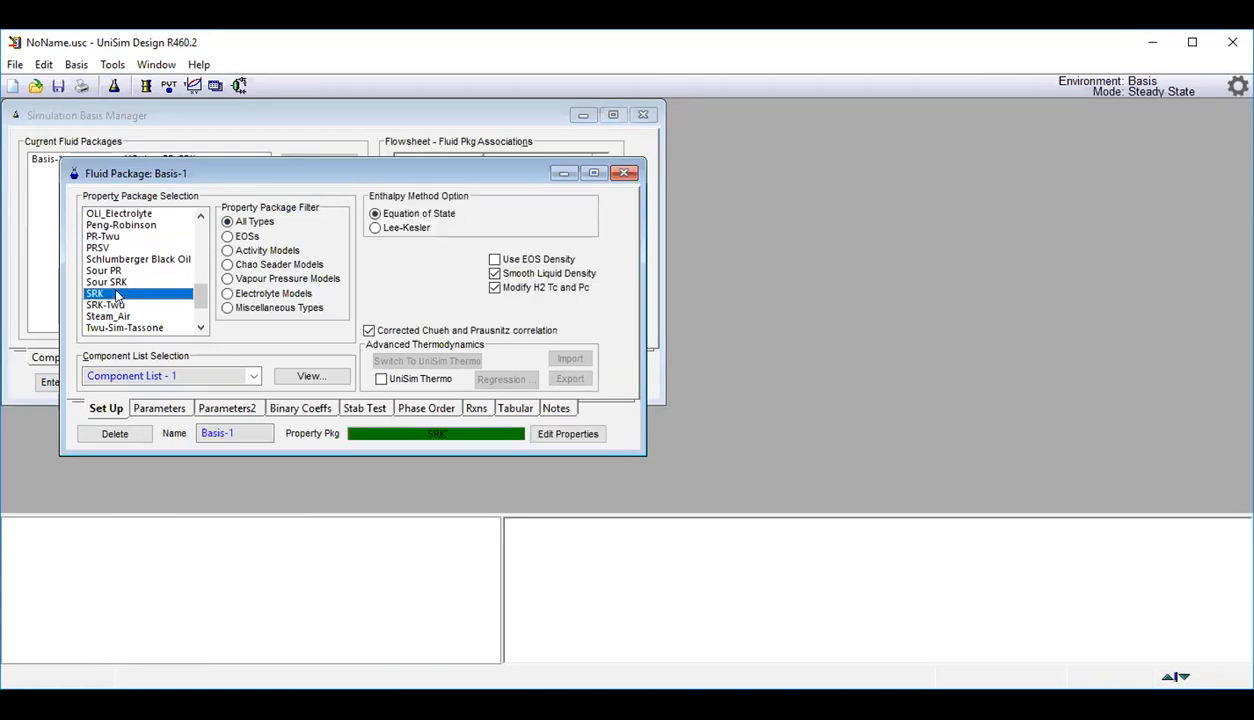
drag(203, 290, 201, 280)
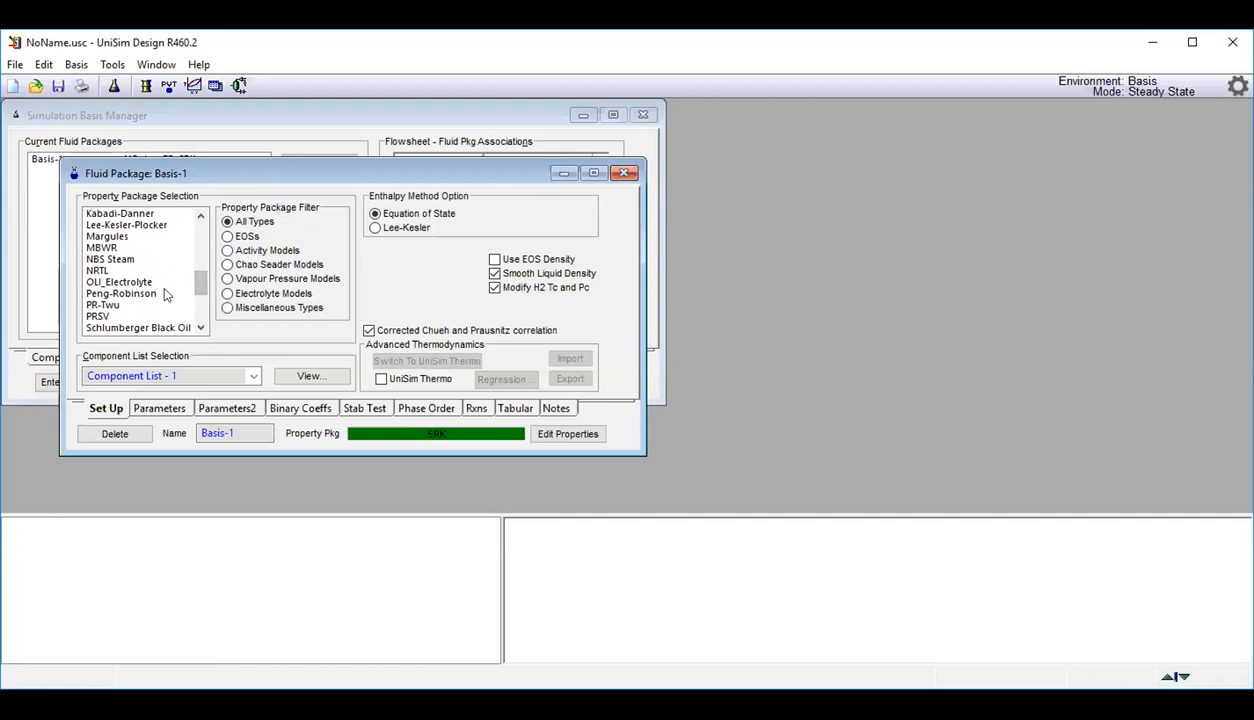
click(166, 293)
Set the fluid package's property package to NBS Steam and close the fluid package window.
drag(201, 288, 201, 281)
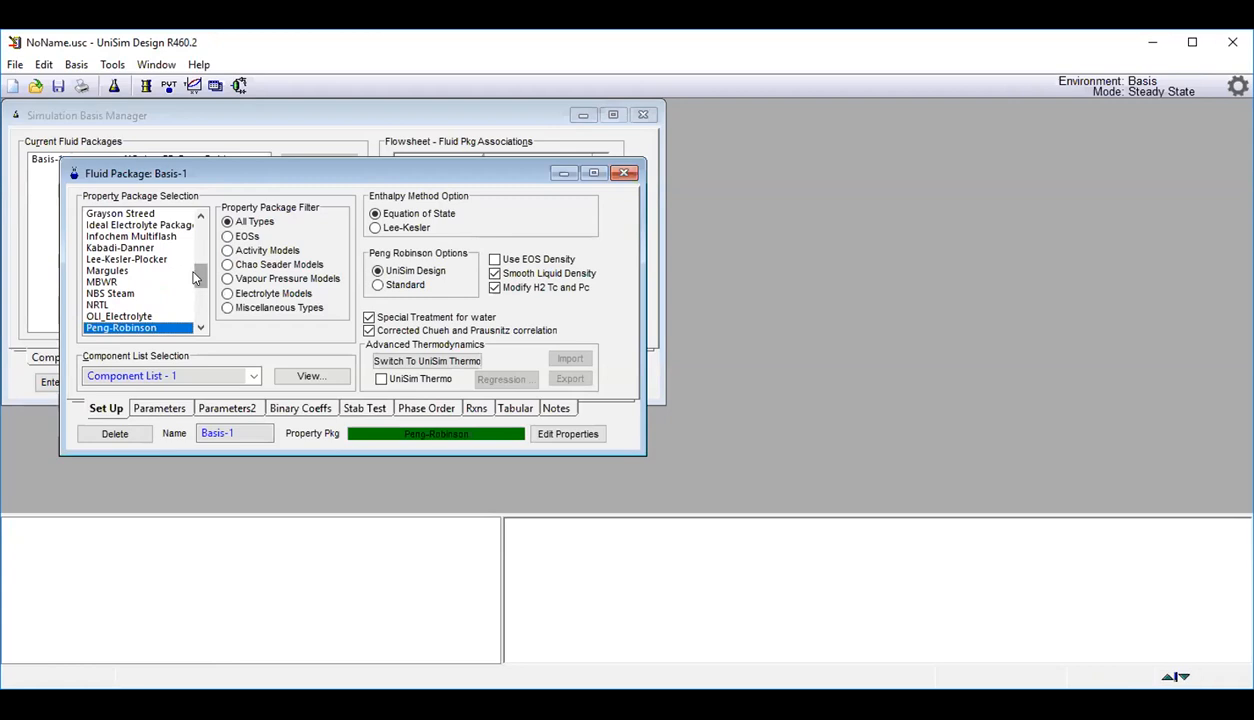
click(112, 293)
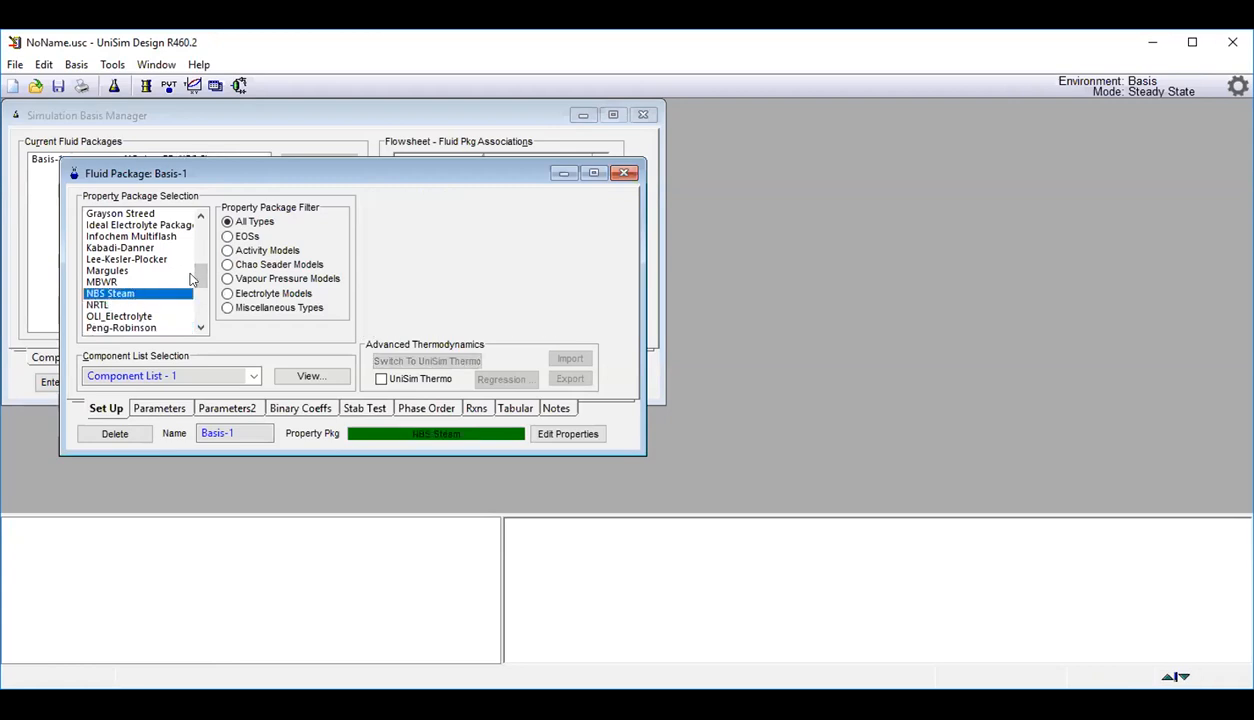
drag(201, 272, 204, 242)
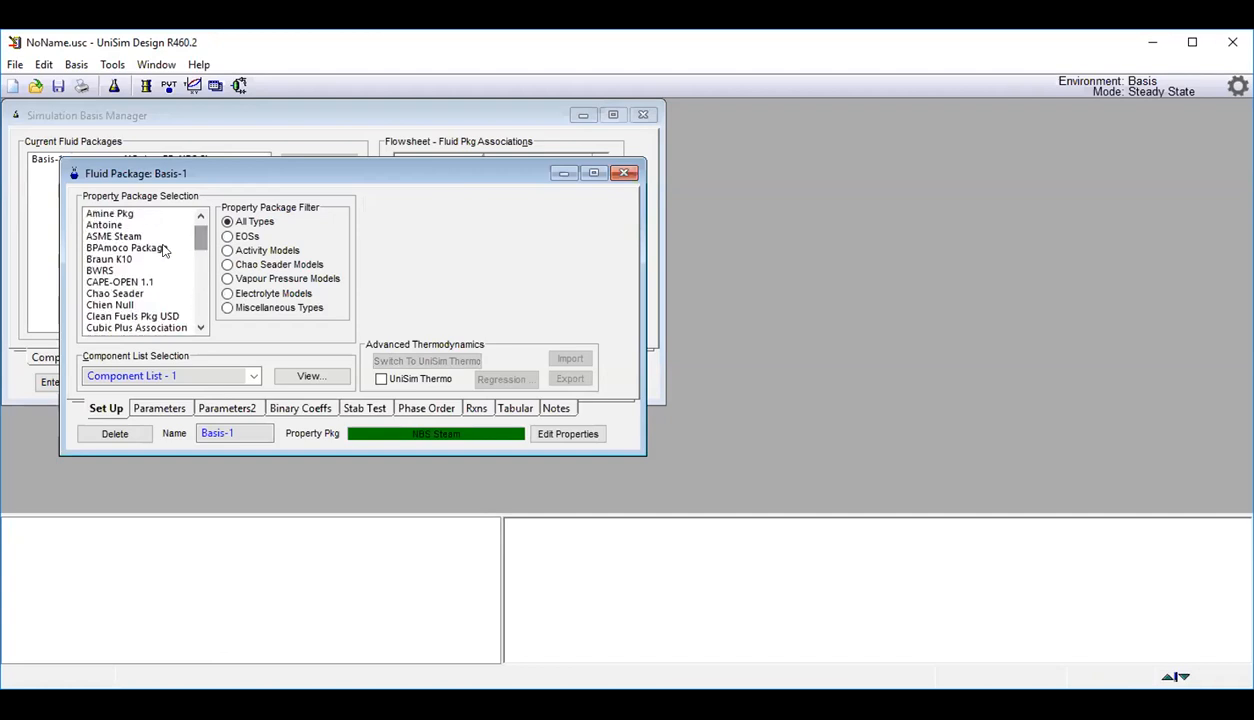
scroll(158, 260, down, 5)
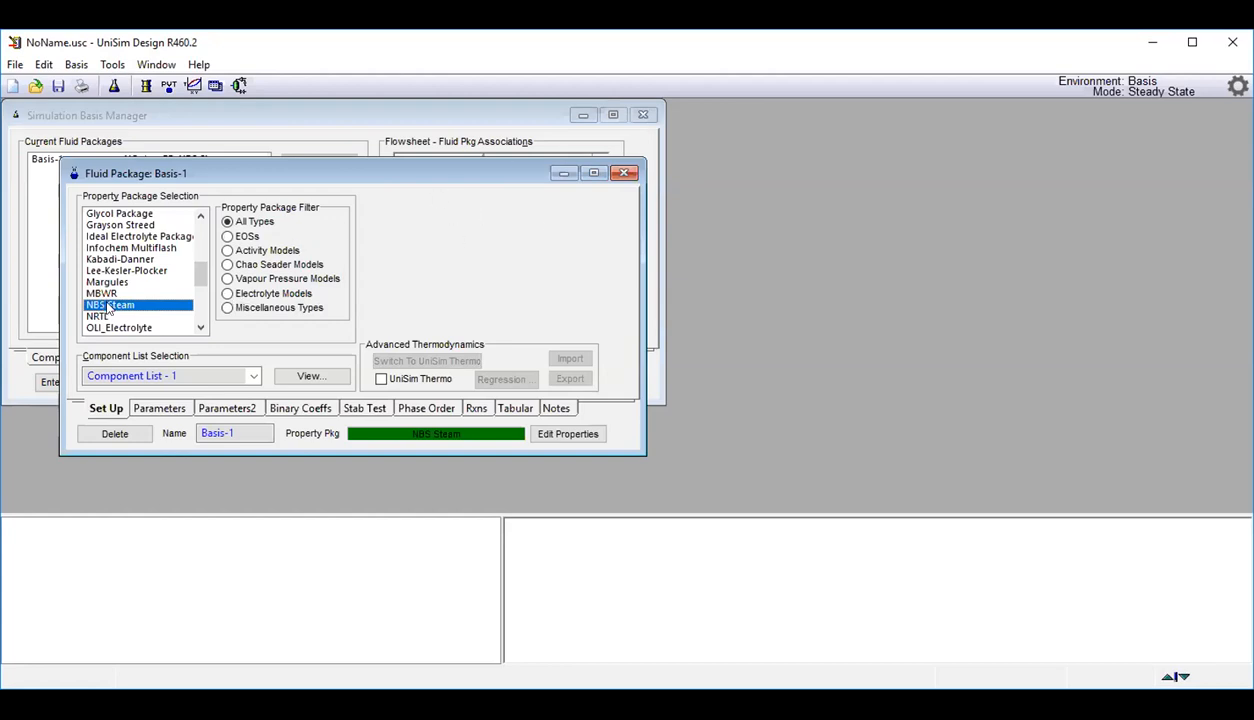
click(624, 174)
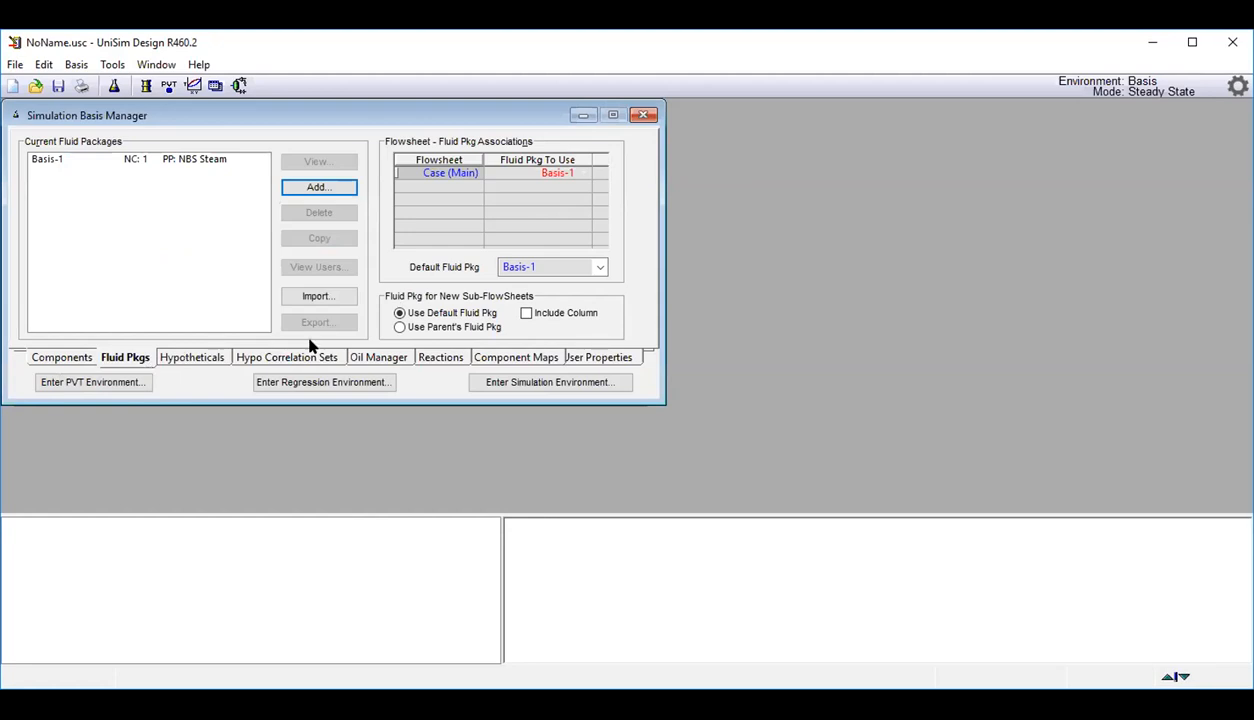
Enter the simulation environment and enlarge the PFD window.
click(490, 384)
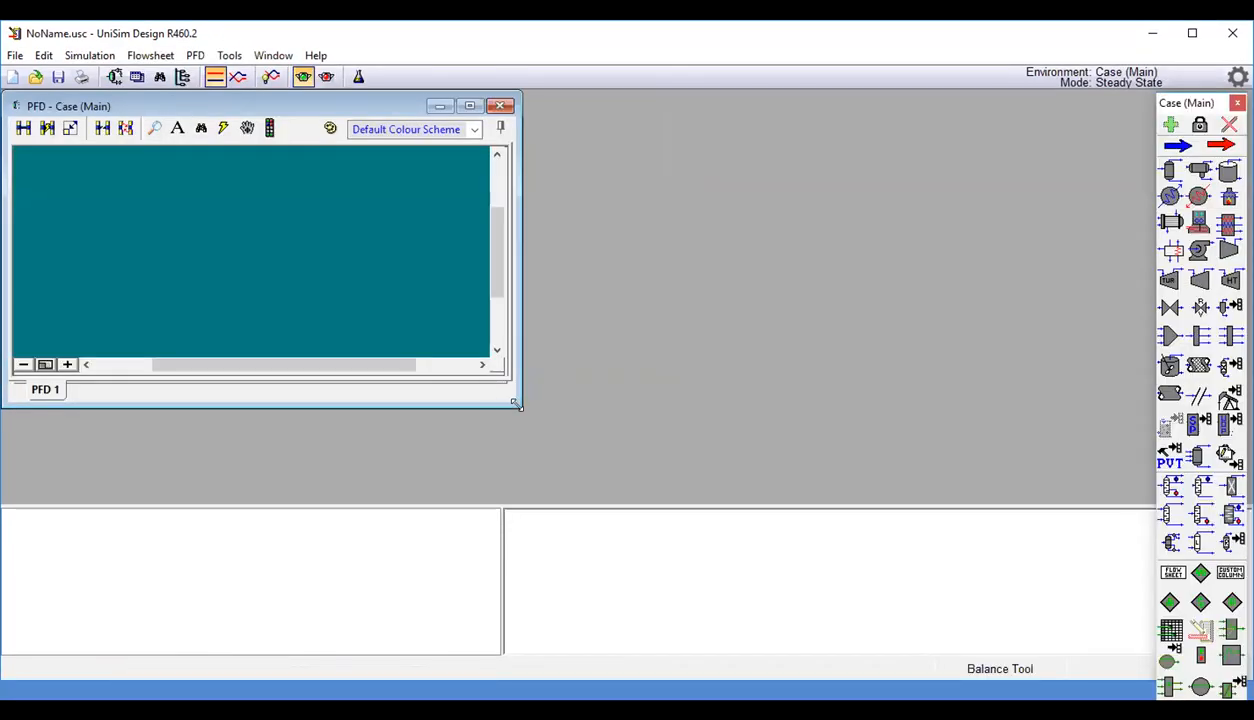
drag(516, 404, 843, 497)
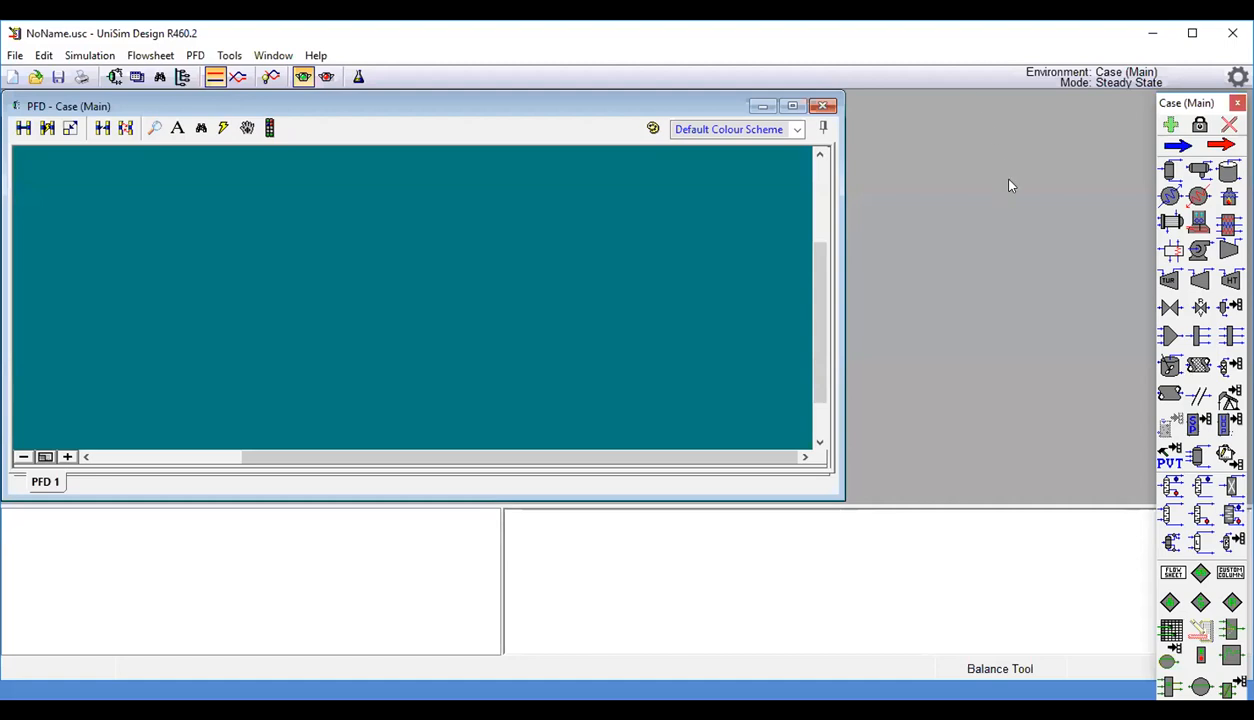
Hide and redisplay the object palette twice.
key(F4)
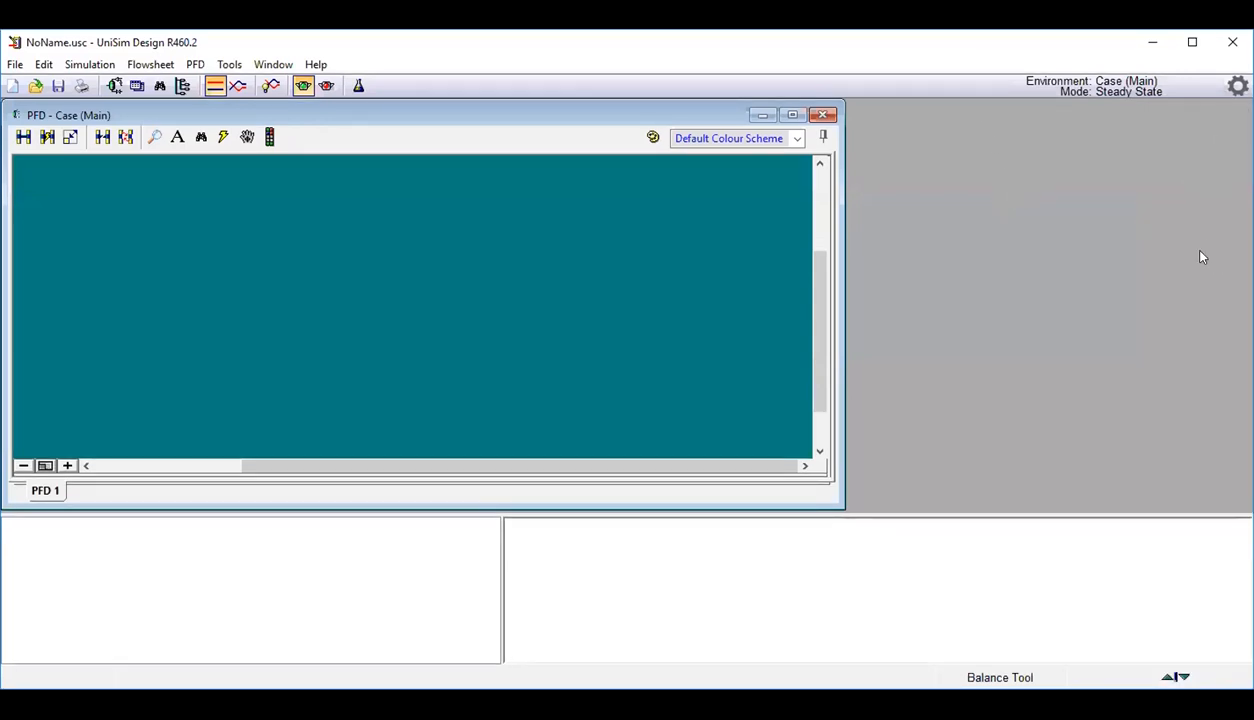
key(F4)
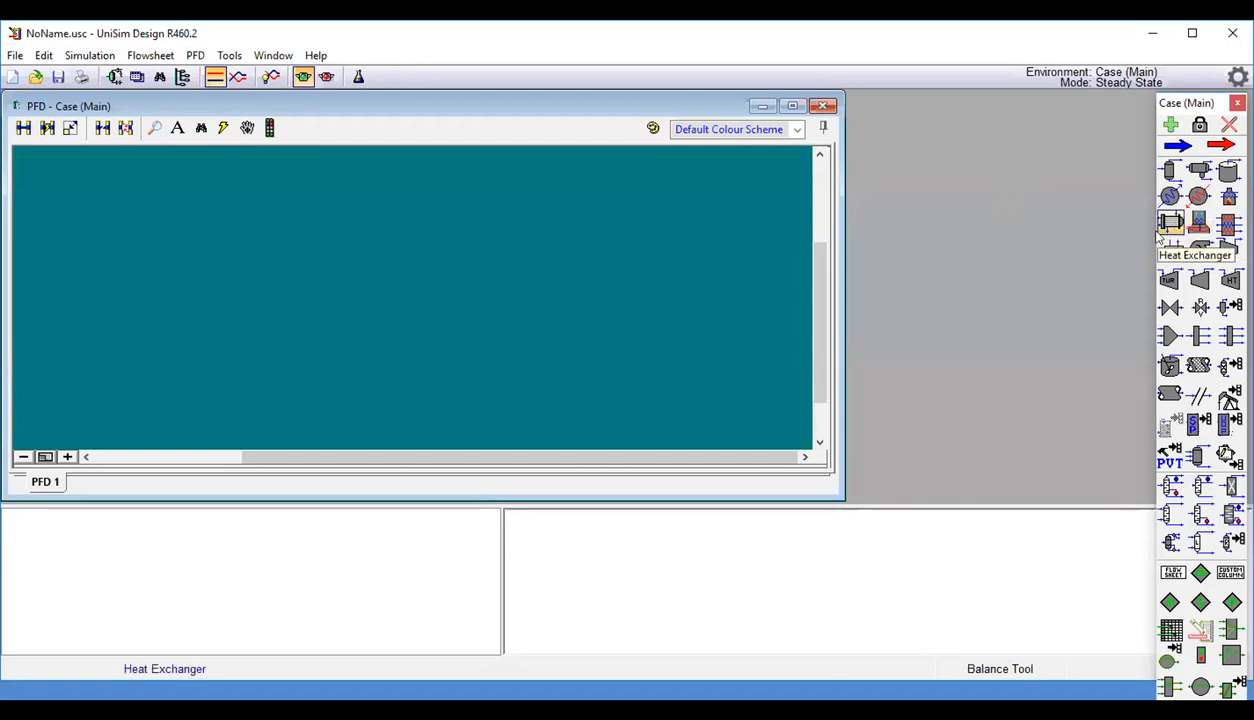
key(F4)
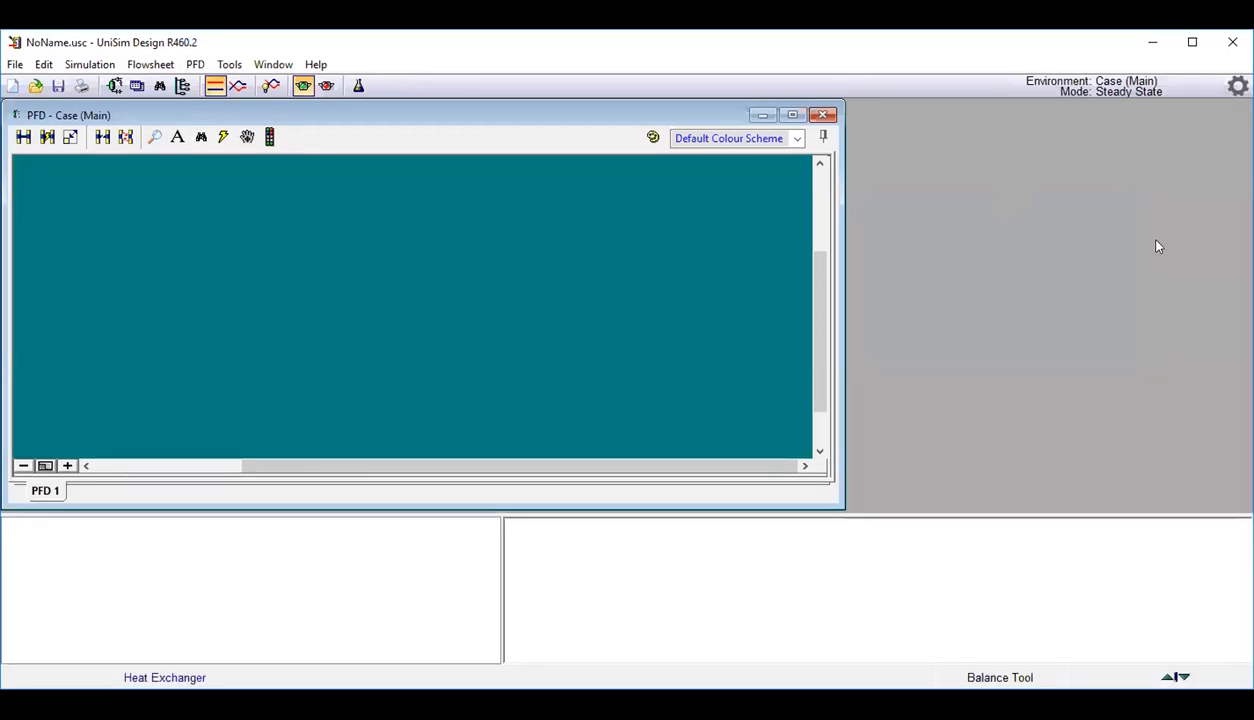
key(F4)
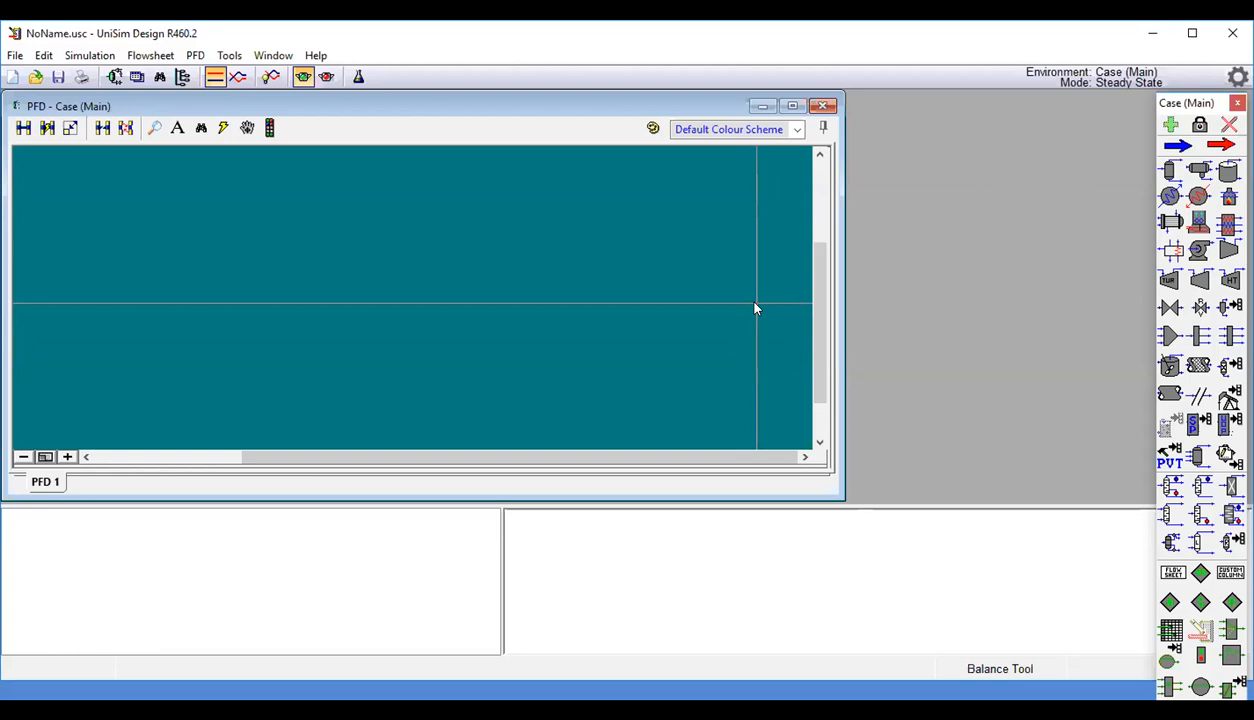
Place a material stream in the upper-left part of the flowsheet.
click(1180, 147)
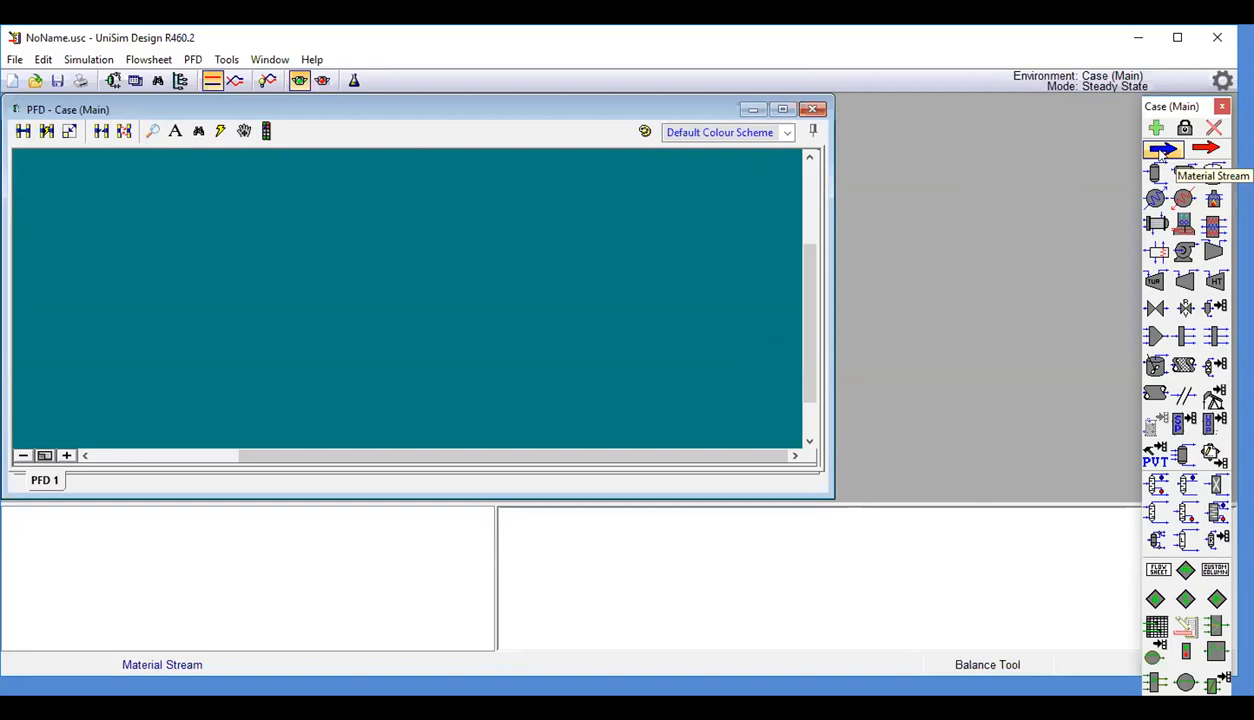
click(1203, 148)
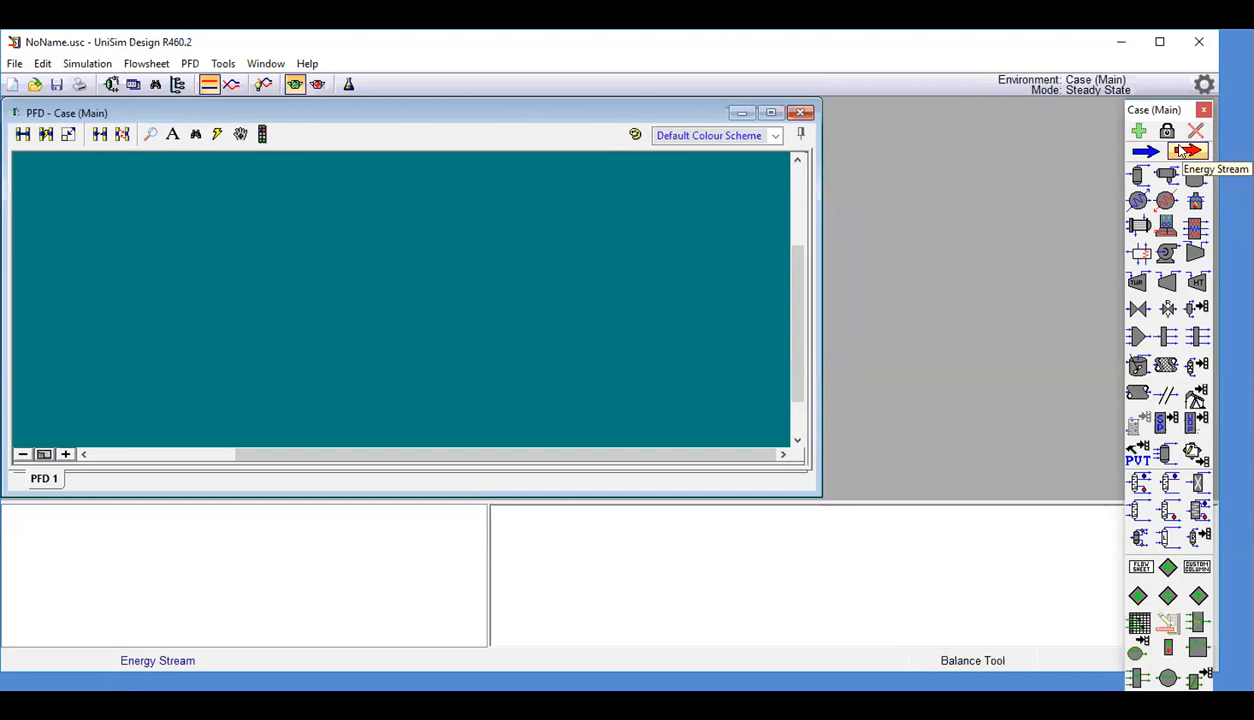
click(1146, 151)
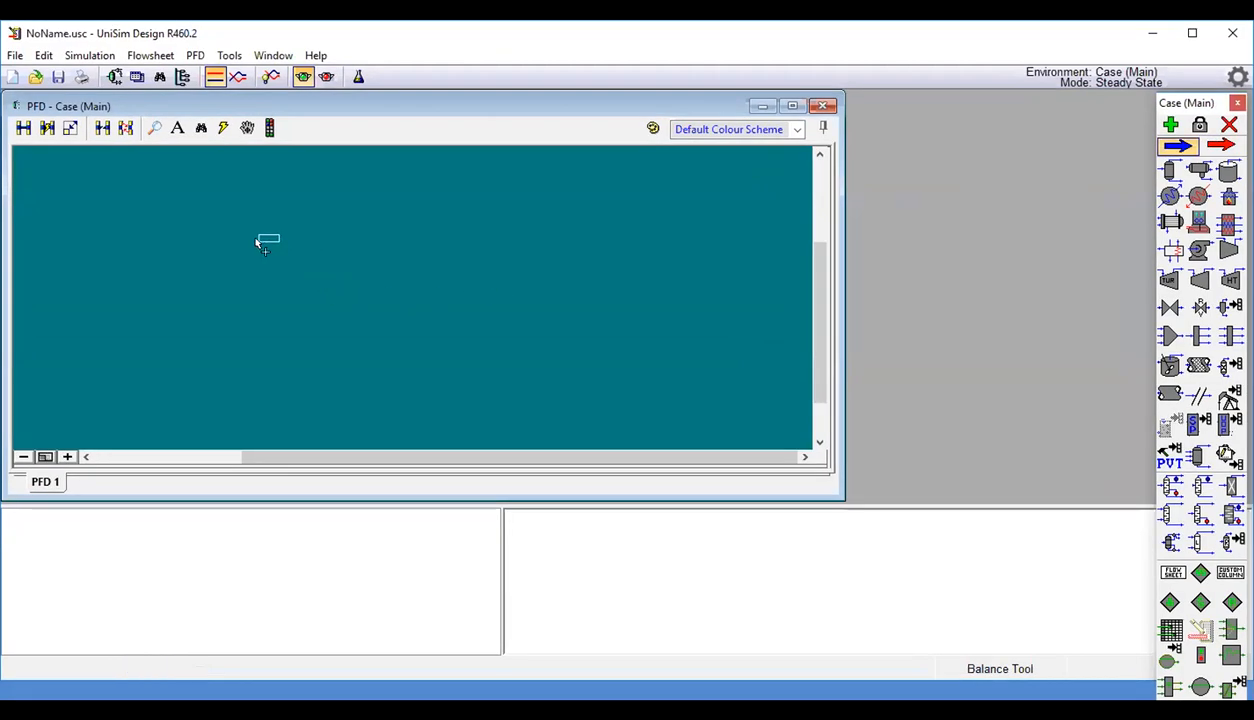
click(257, 242)
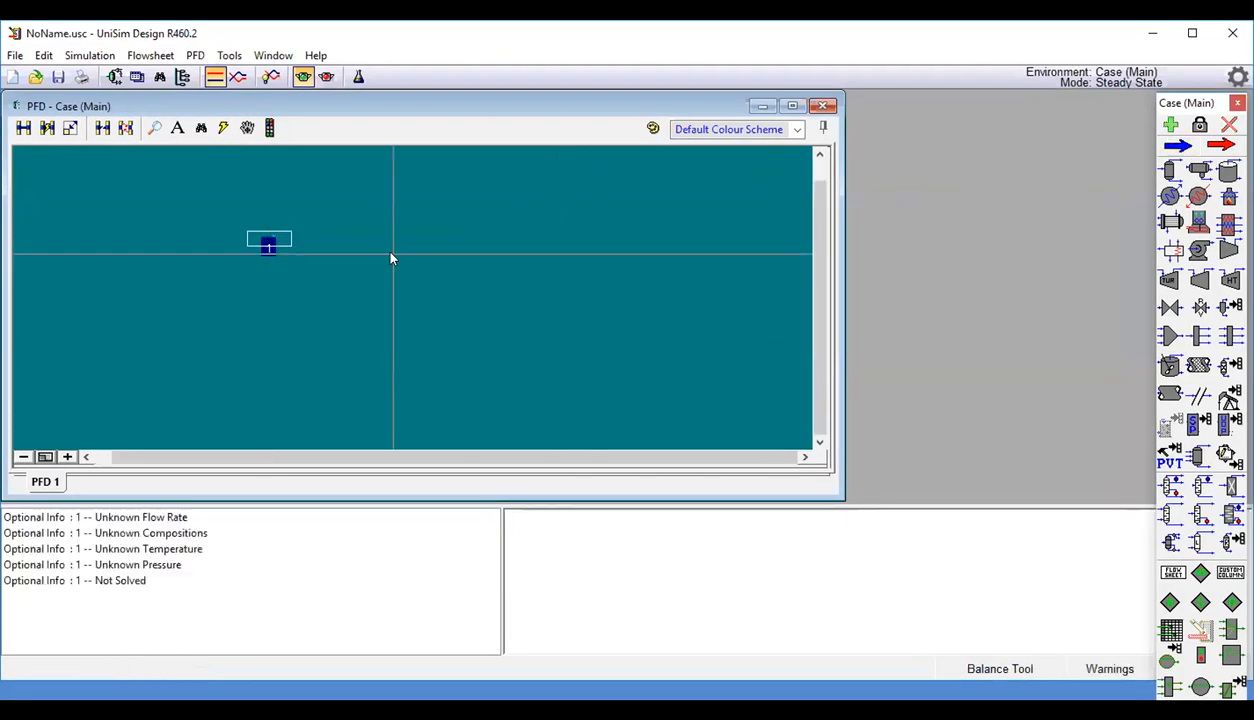
Set the temperature of the new material stream to 200 C in its conditions worksheet.
mouse_move(268, 250)
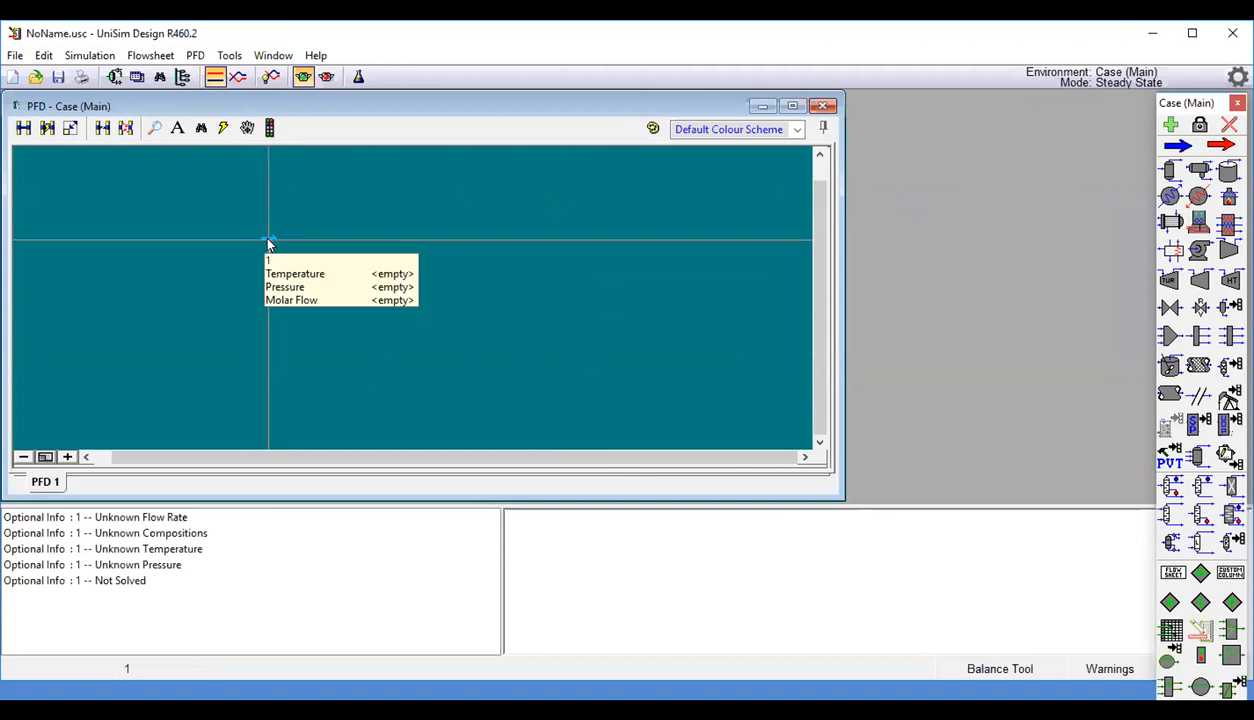
double_click(264, 240)
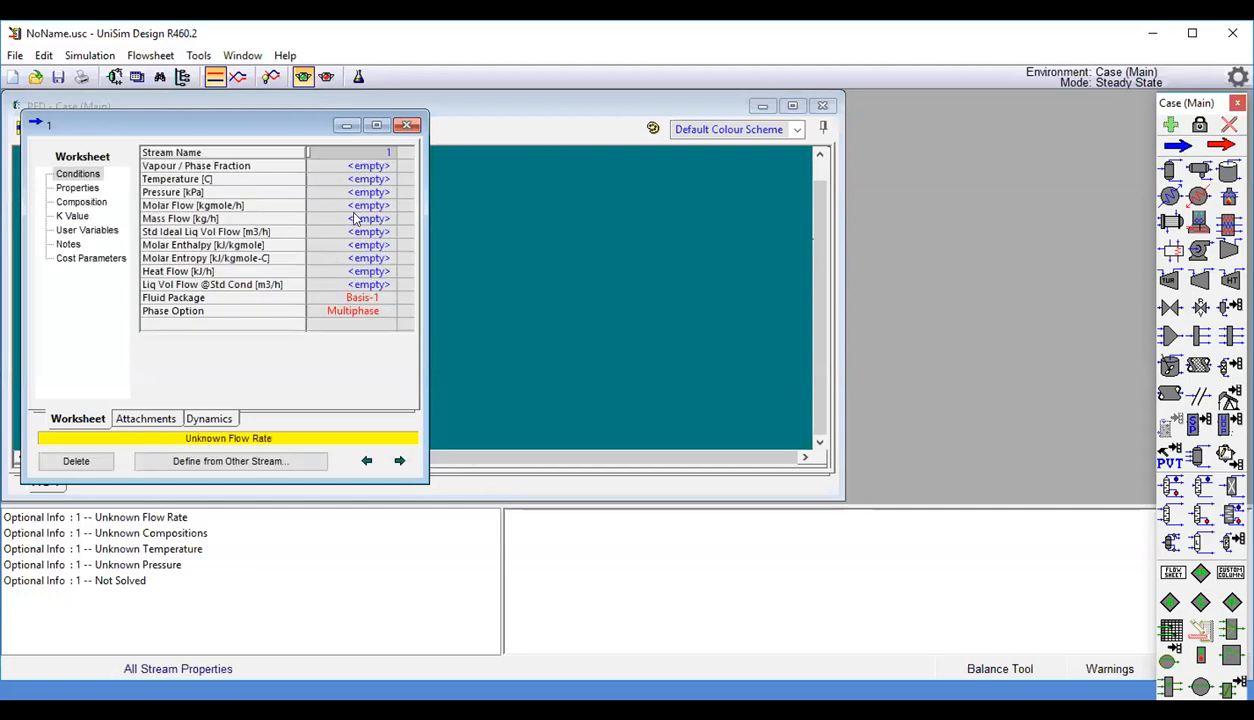
click(370, 180)
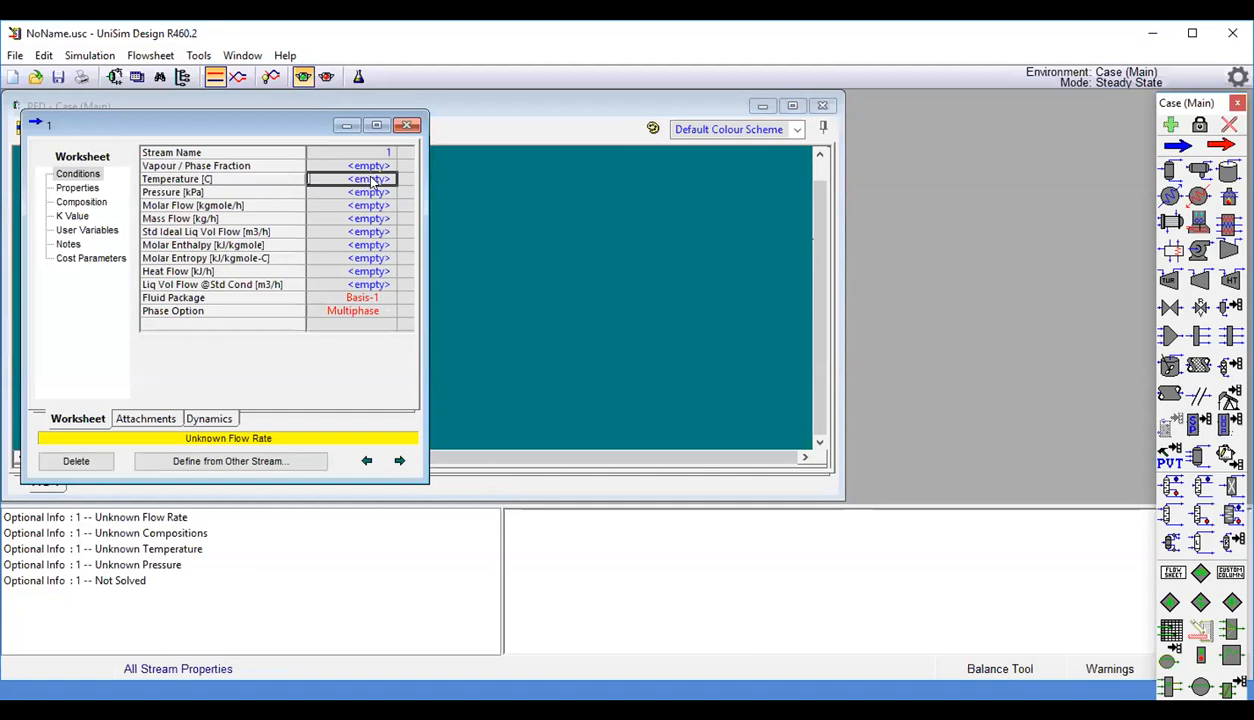
text(200)
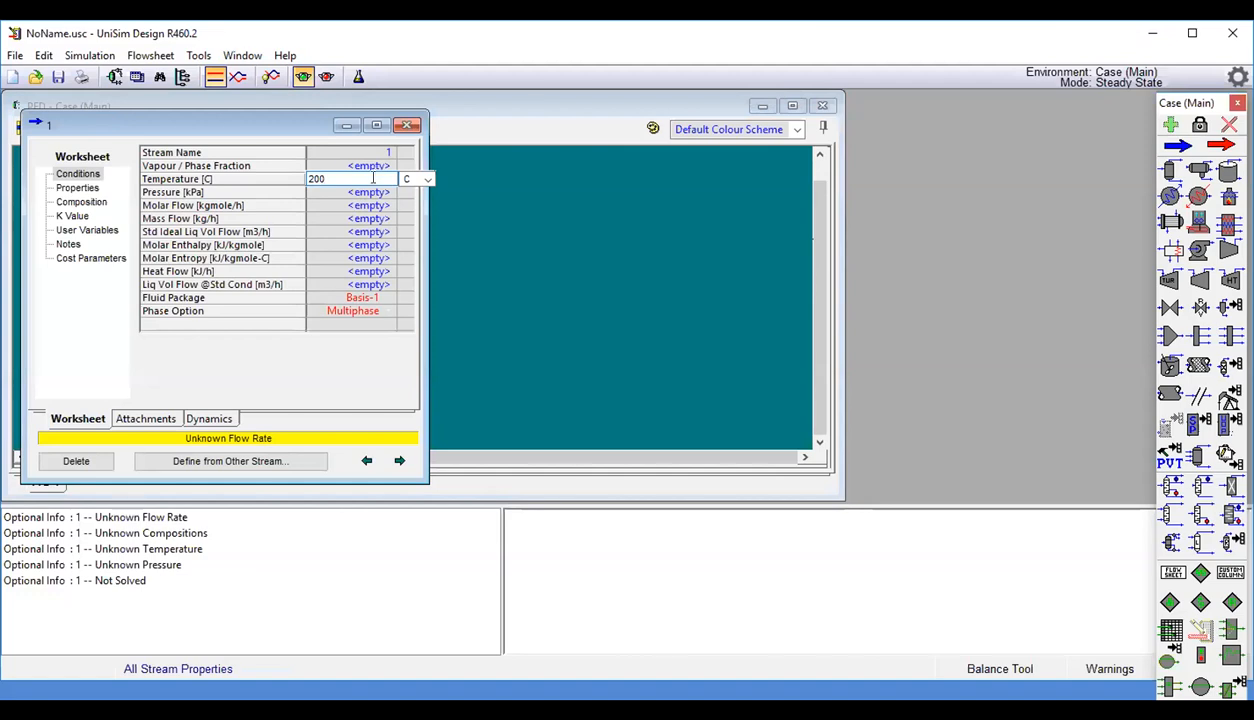
key(Return)
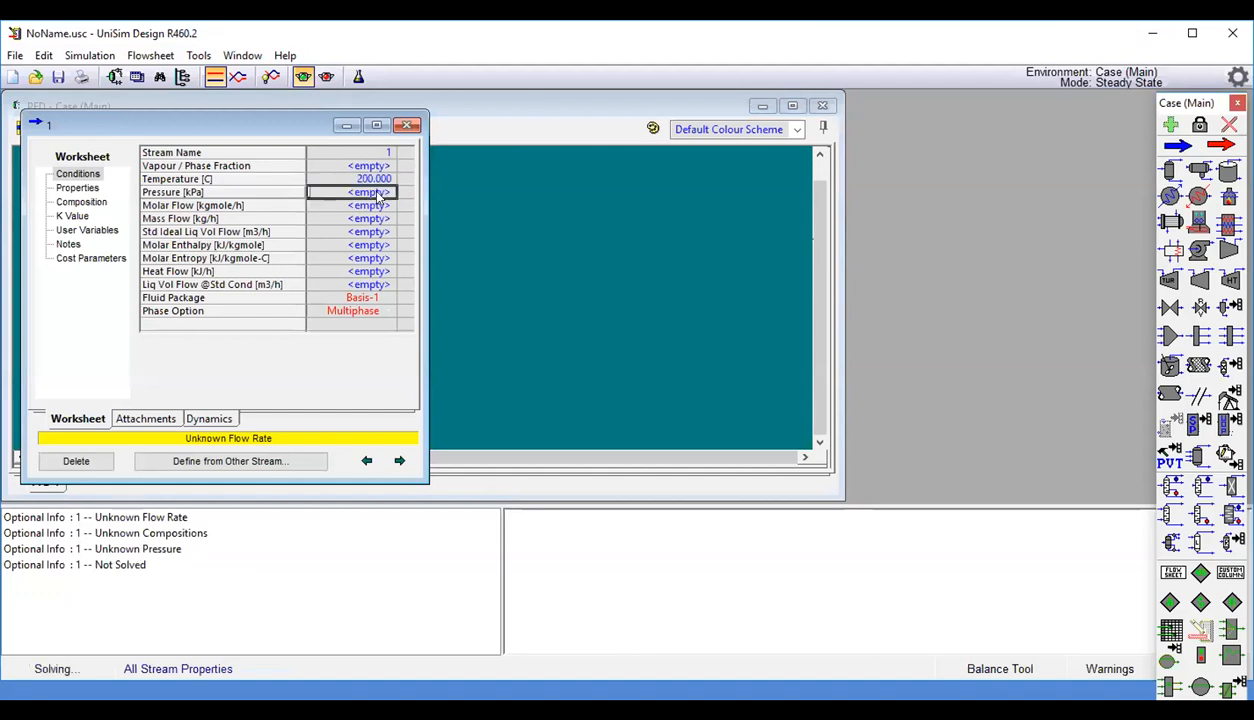
Set the stream's pressure to 1 bar.
text(1)
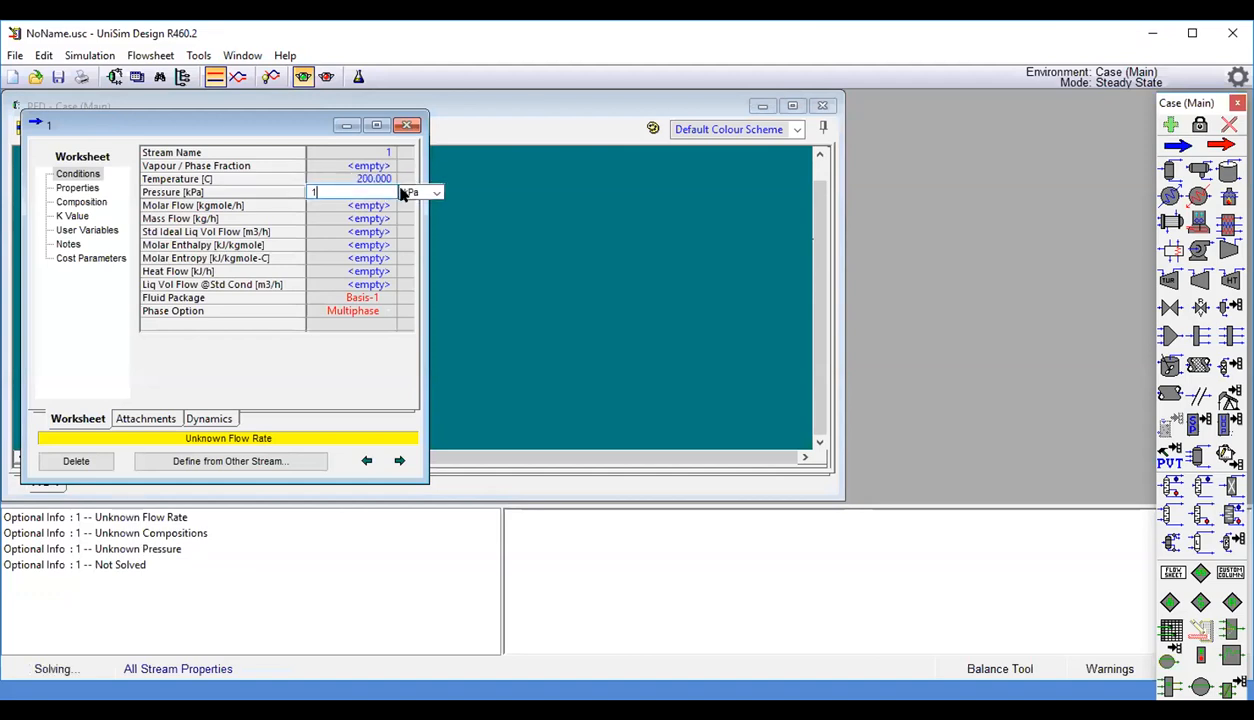
click(410, 192)
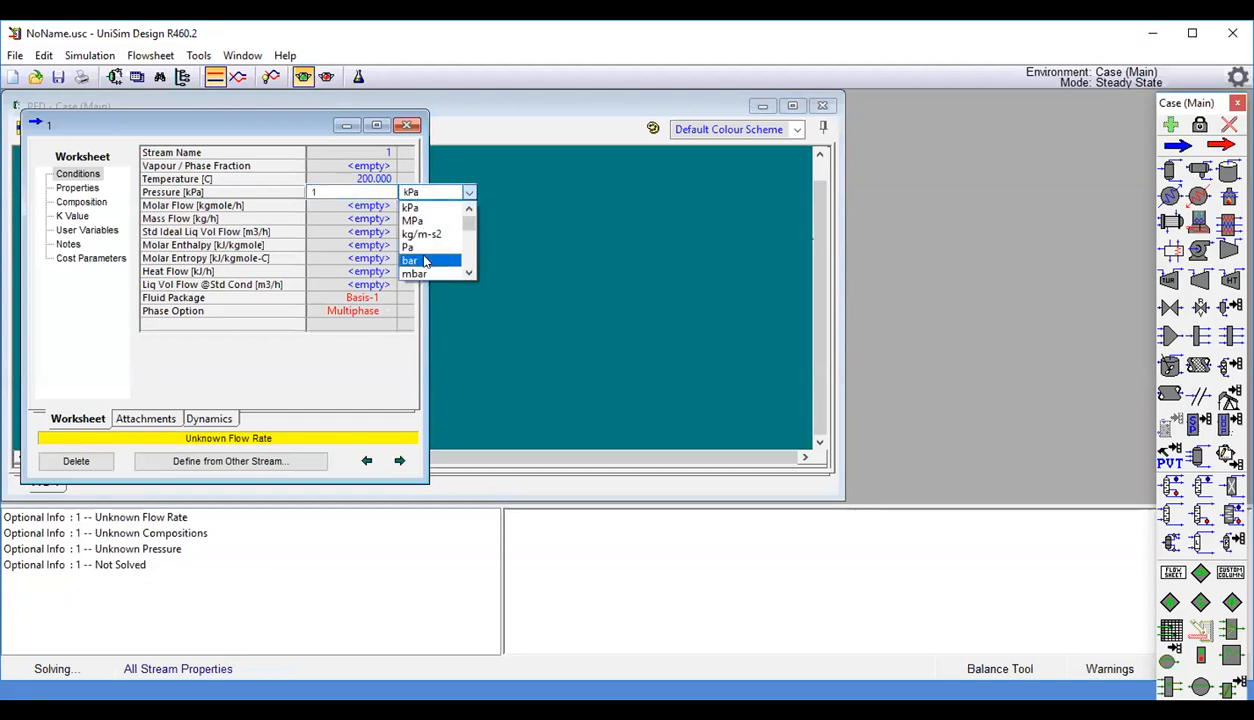
click(418, 259)
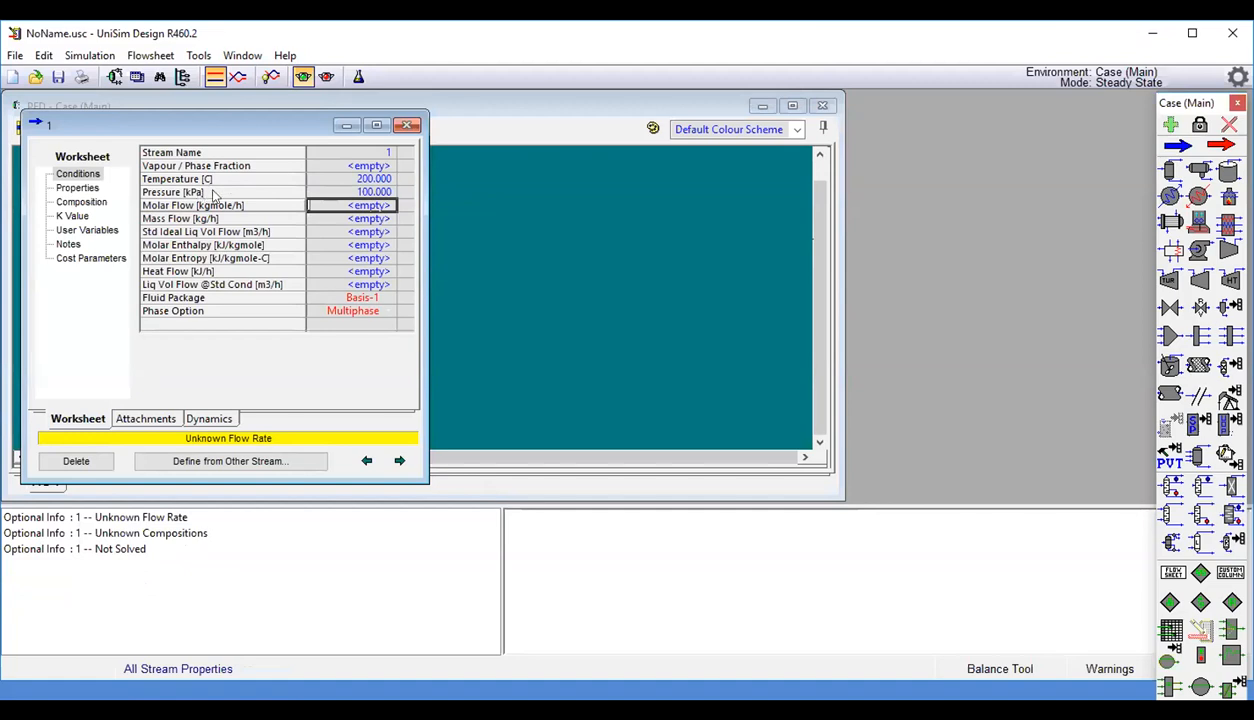
Set the stream's mass flow to 1 kg/h and close its worksheet.
click(362, 220)
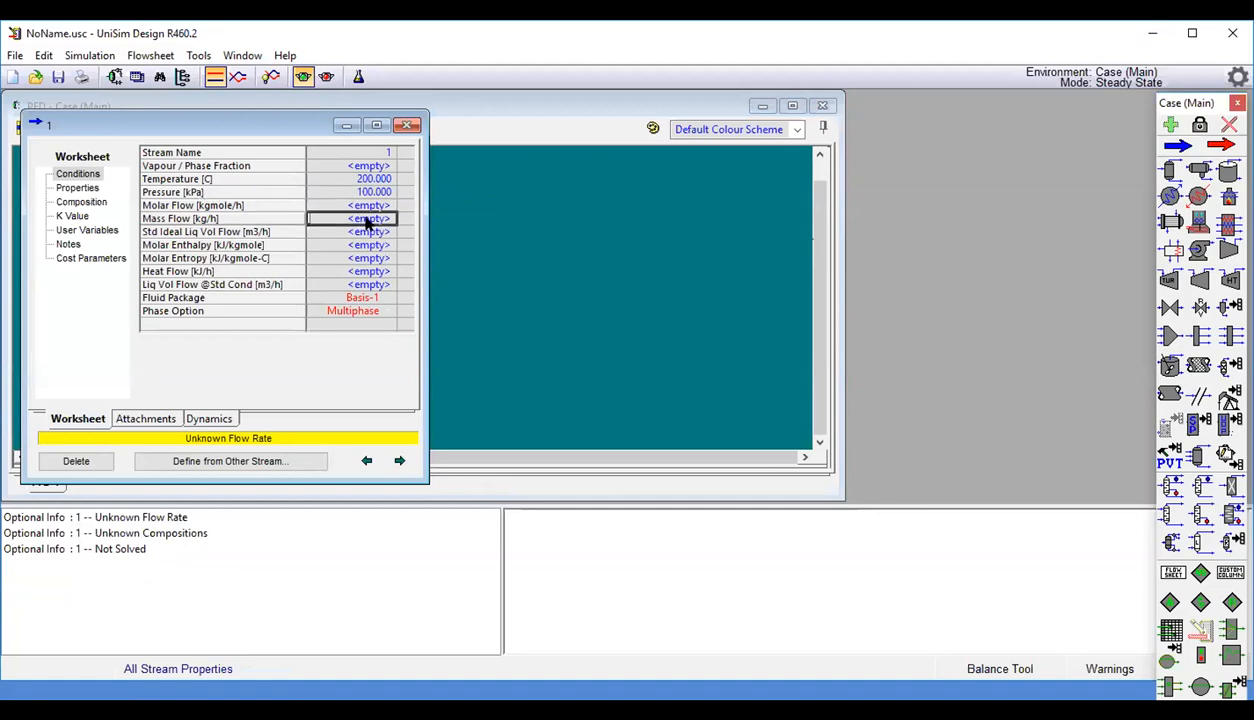
text(1)
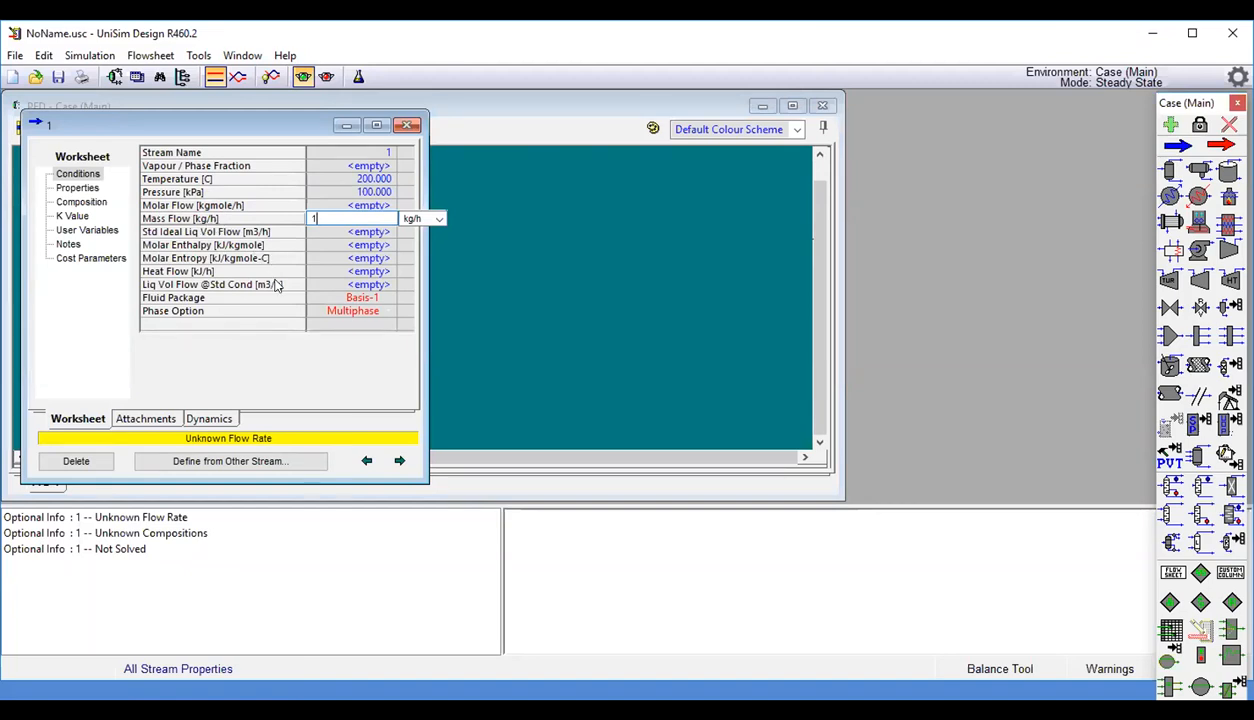
key(Return)
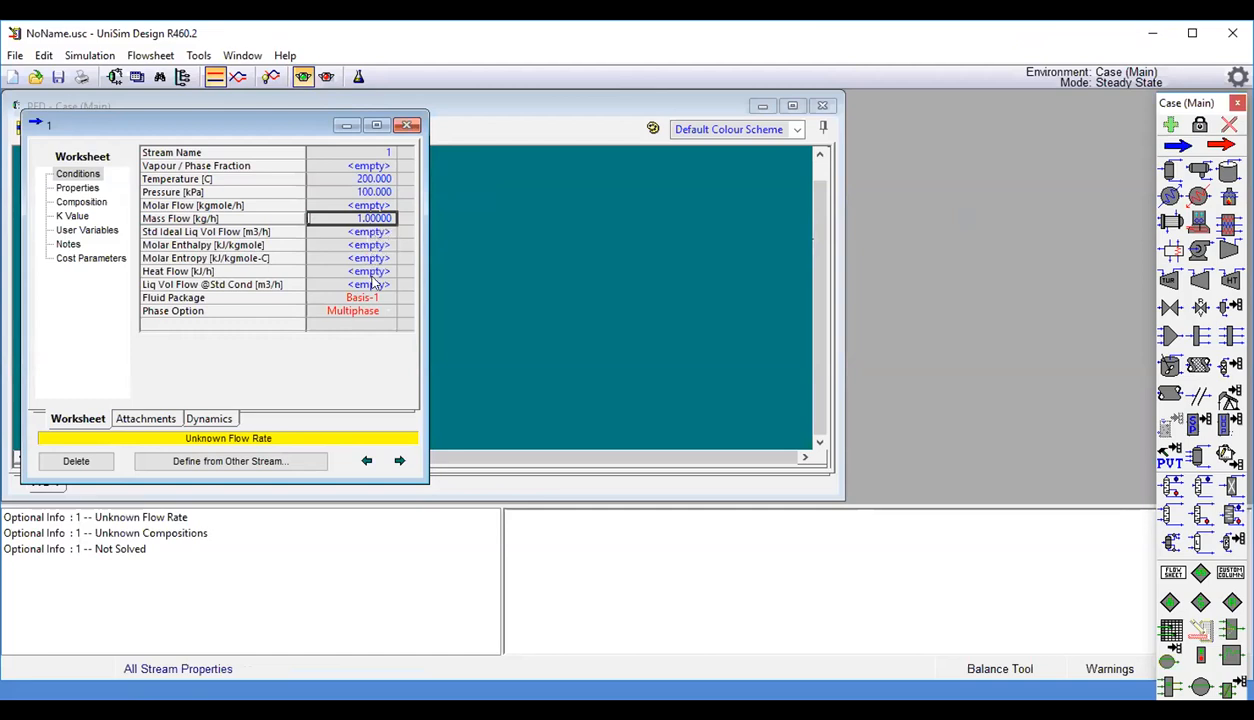
click(406, 124)
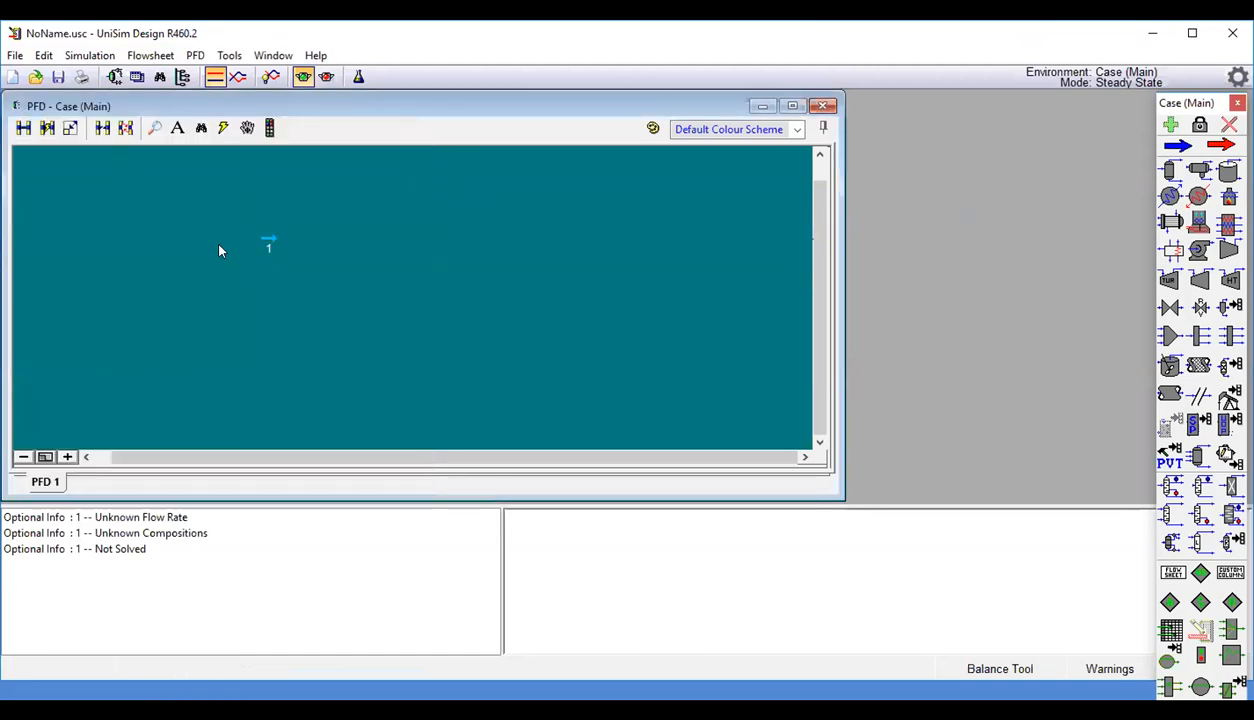
Set the H2O mole fraction of stream 1 to 1 in its composition worksheet, accept it and close the stream.
mouse_move(265, 244)
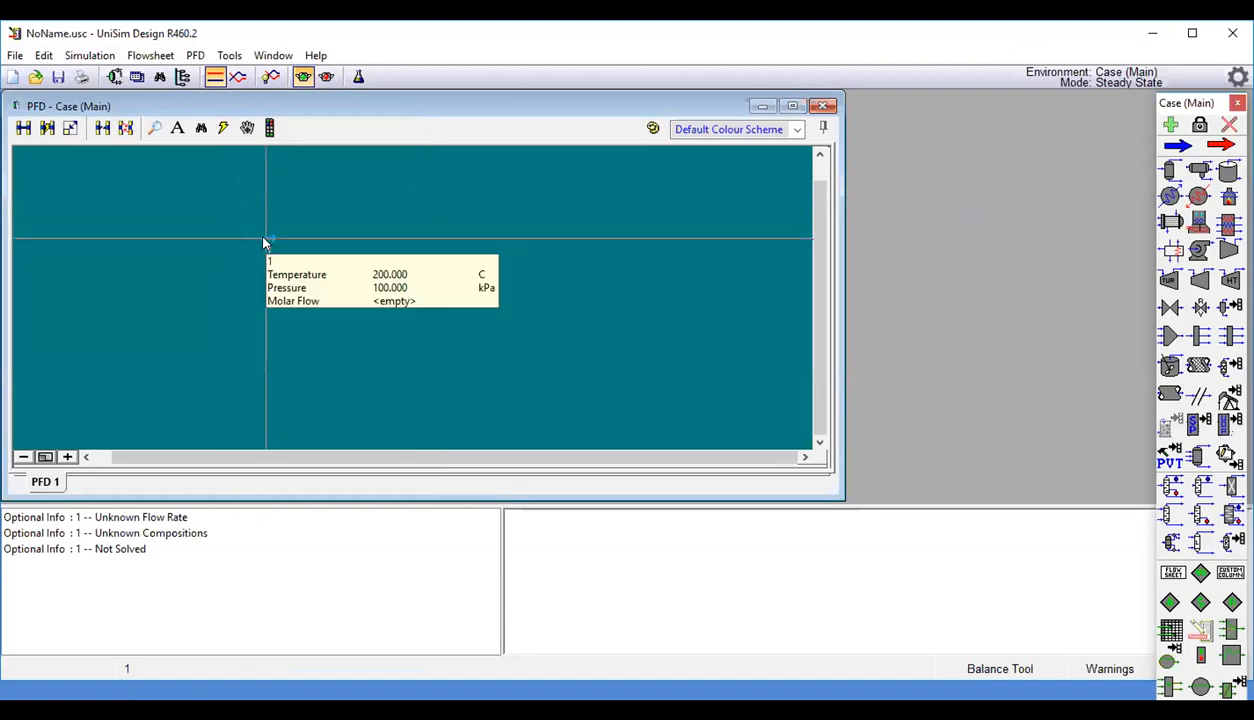
mouse_move(264, 243)
mouse_down()
mouse_move(303, 243)
mouse_move(269, 242)
mouse_up()
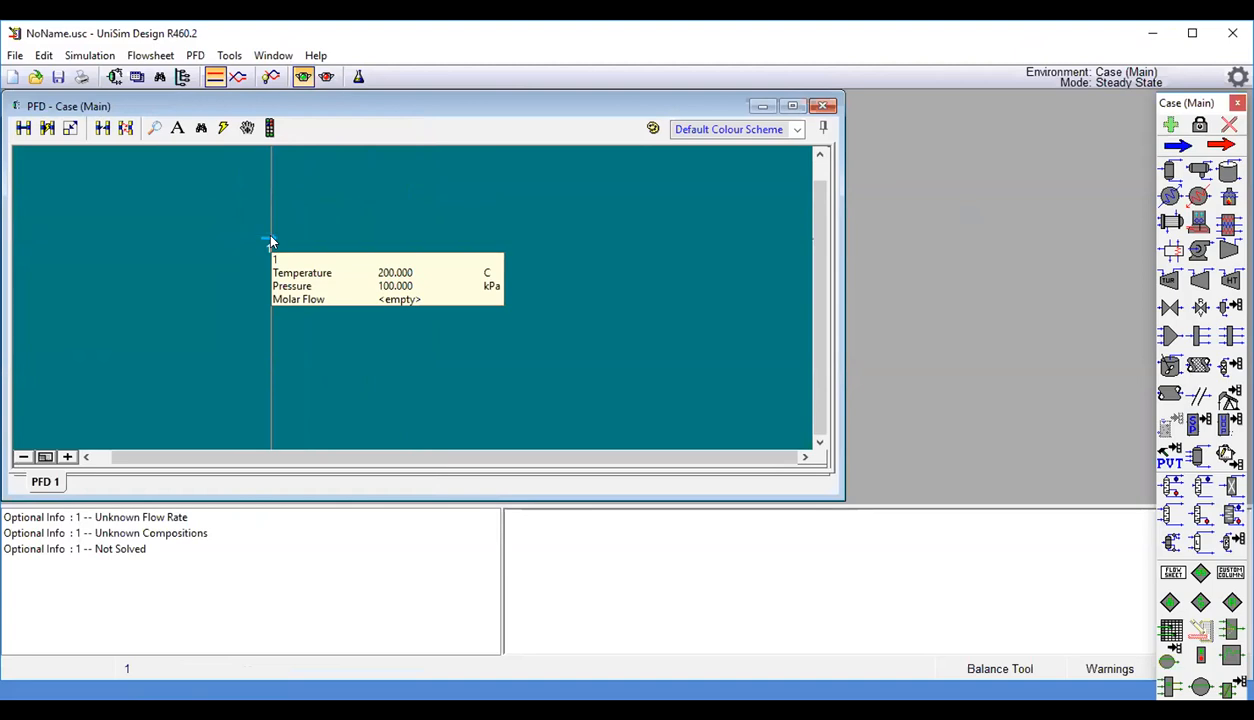
double_click(270, 241)
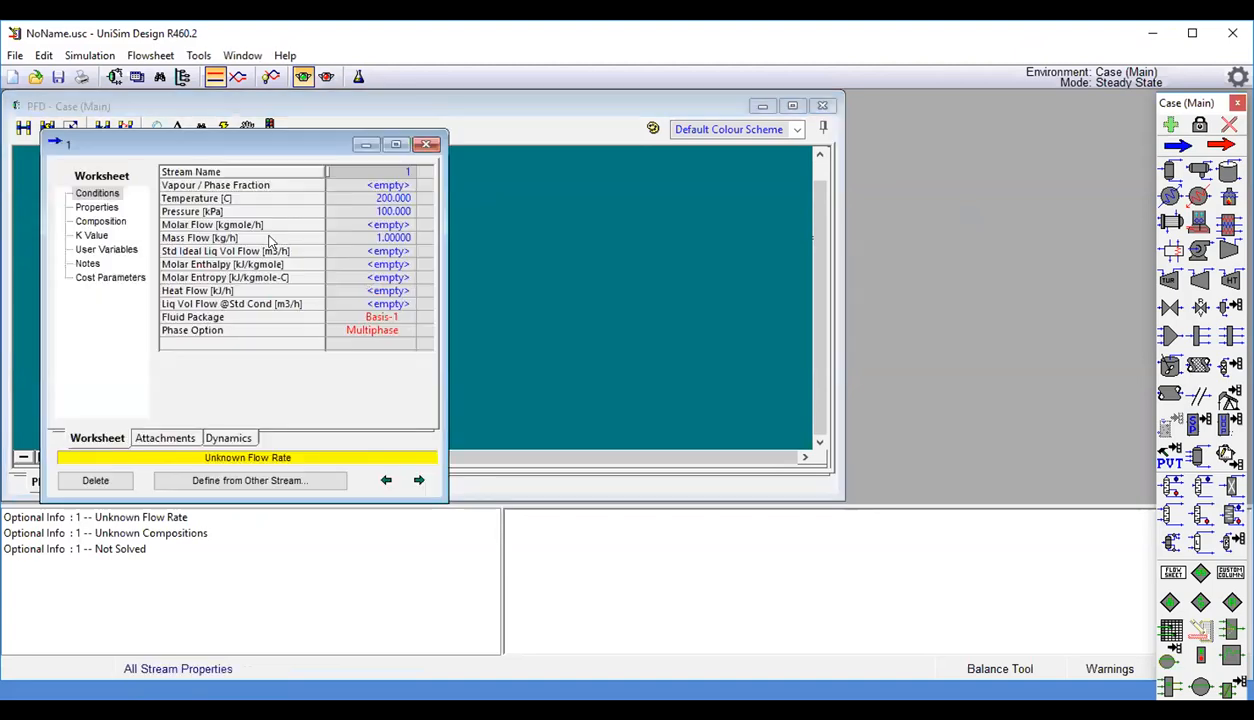
click(117, 226)
click(345, 182)
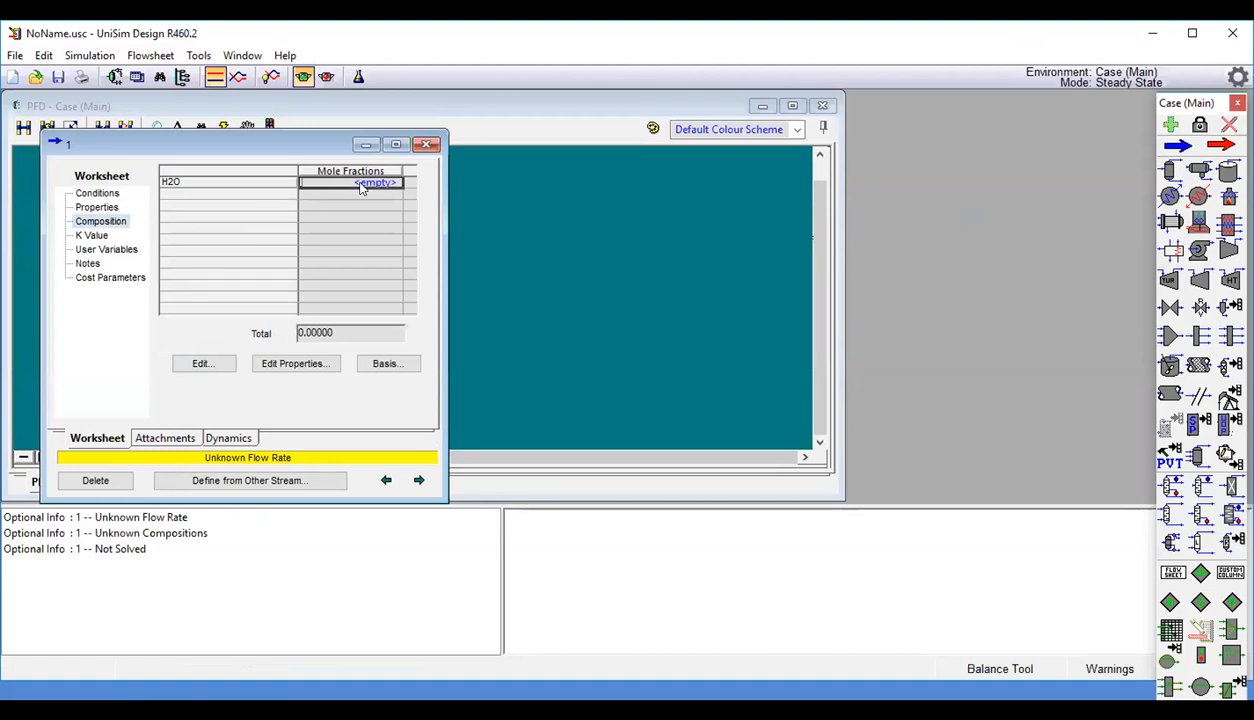
text(1)
key(Return)
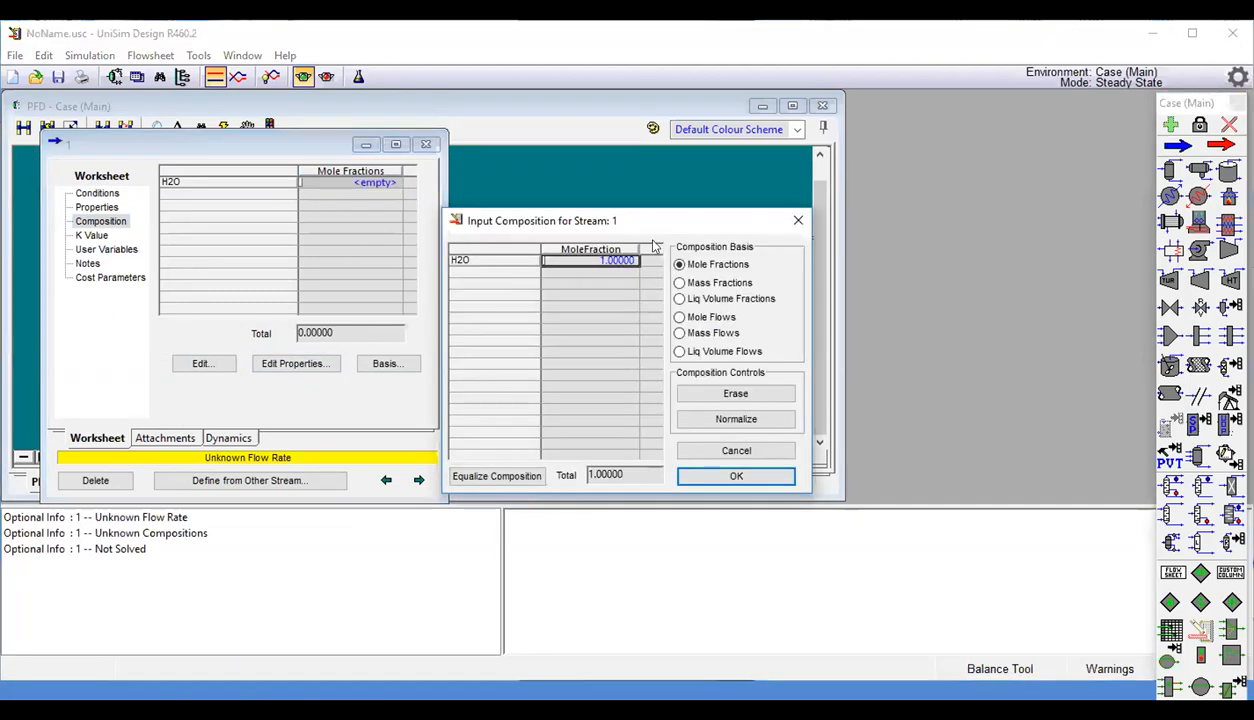
click(708, 481)
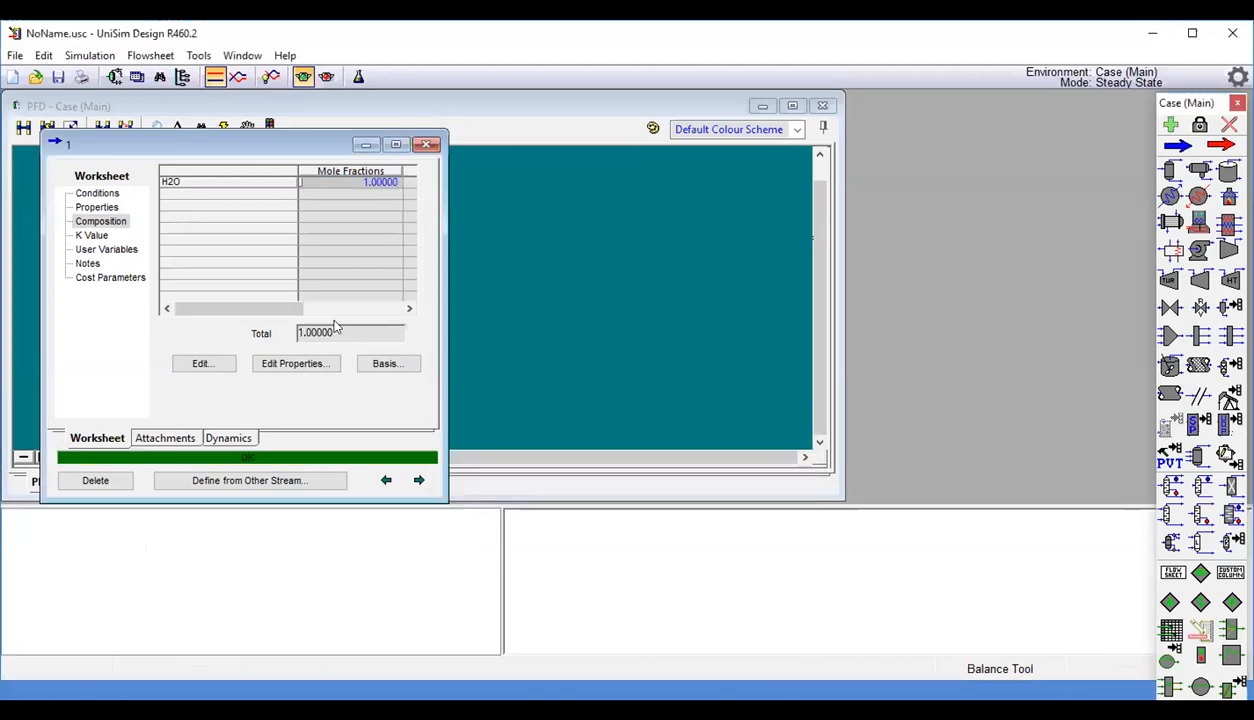
click(425, 145)
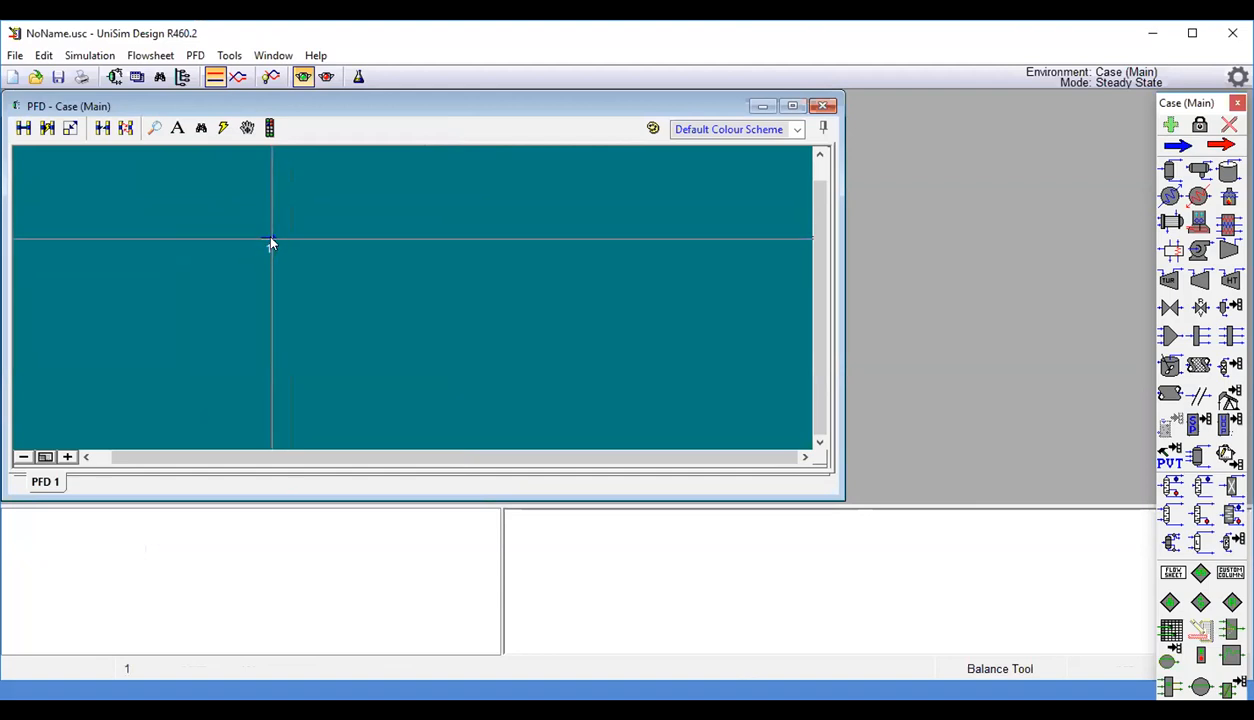
Switch to Drawboard PDF and examine the superheated vapor tables in the steam appendix of Sandler5thEd.pdf.
mouse_move(270, 240)
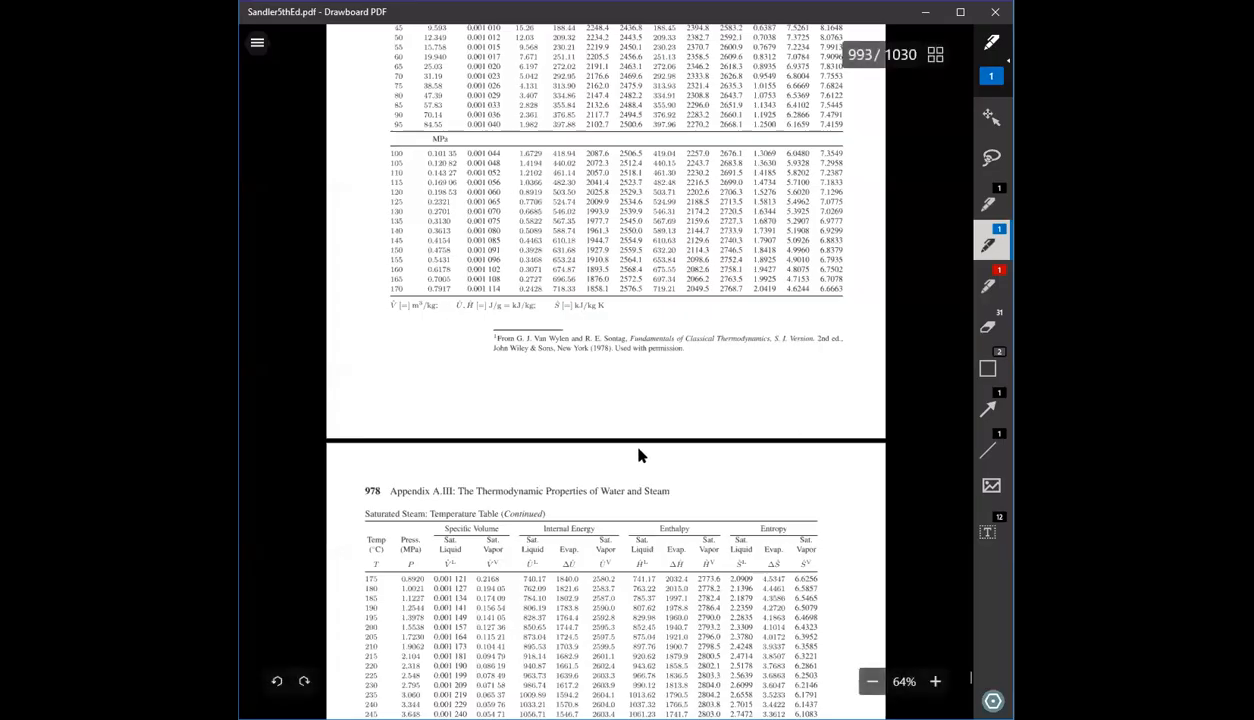
scroll(639, 452, down, 3)
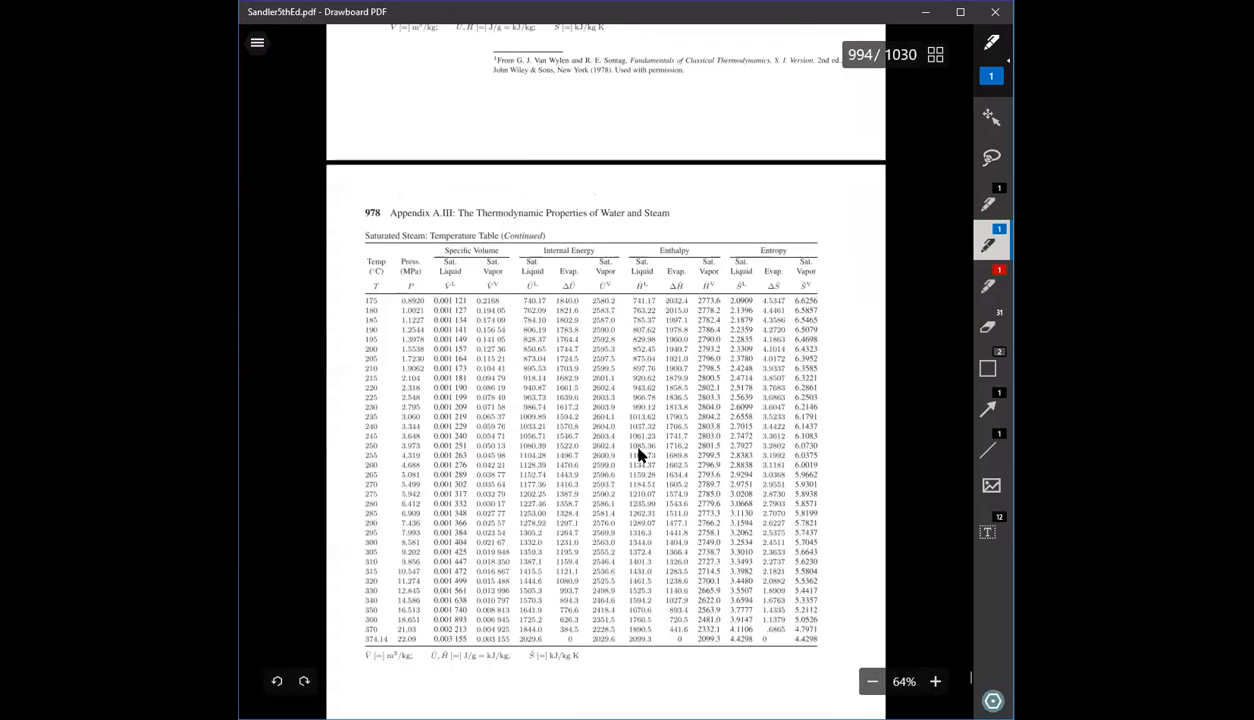
scroll(639, 455, down, 9)
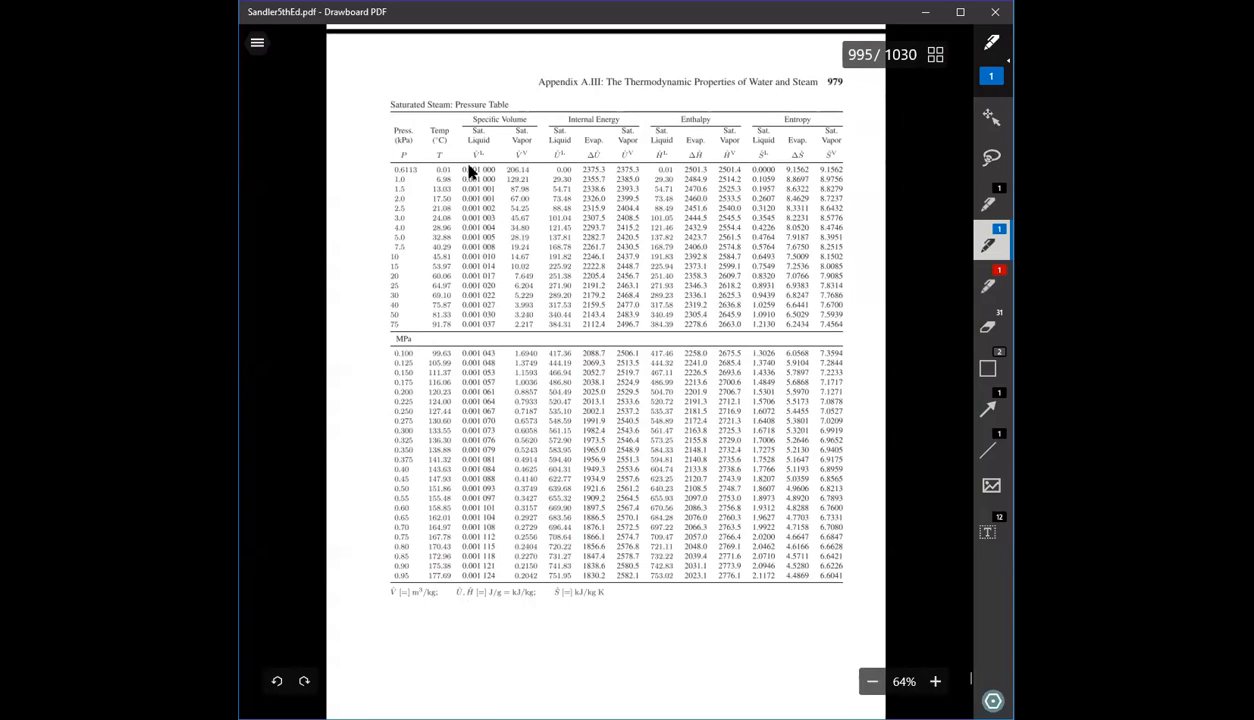
scroll(515, 275, down, 6)
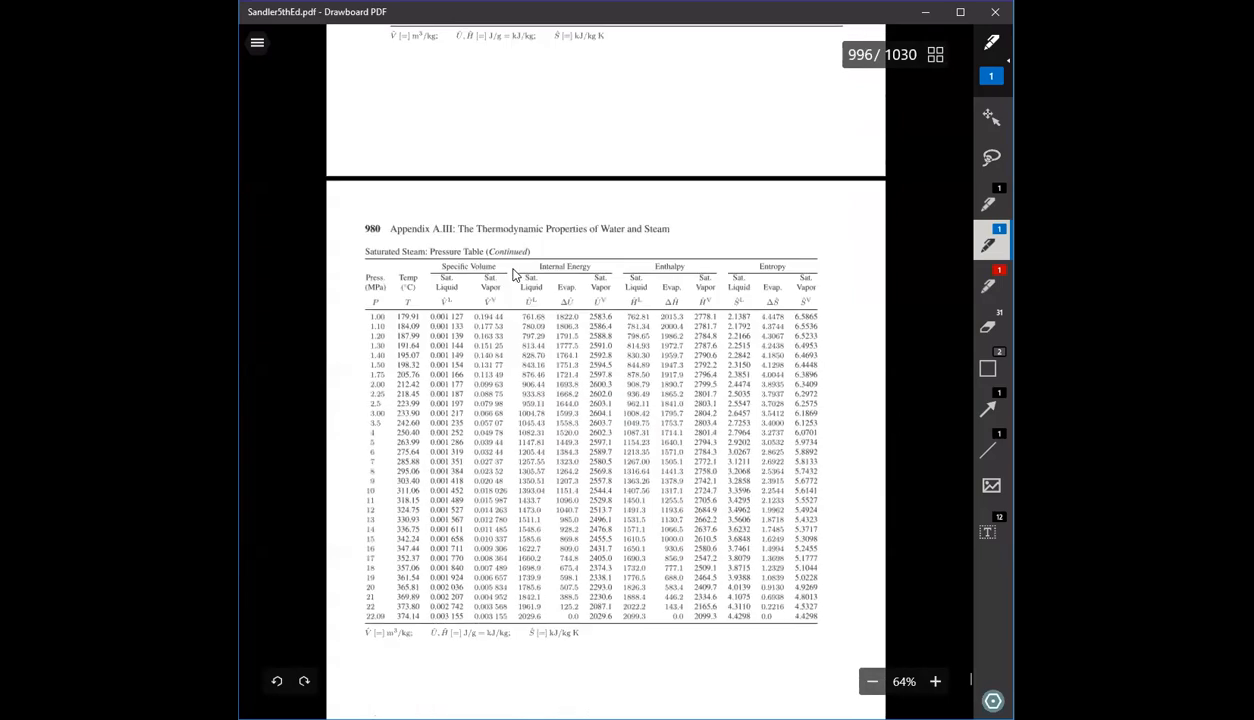
scroll(515, 275, down, 6)
scroll(553, 357, down, 3)
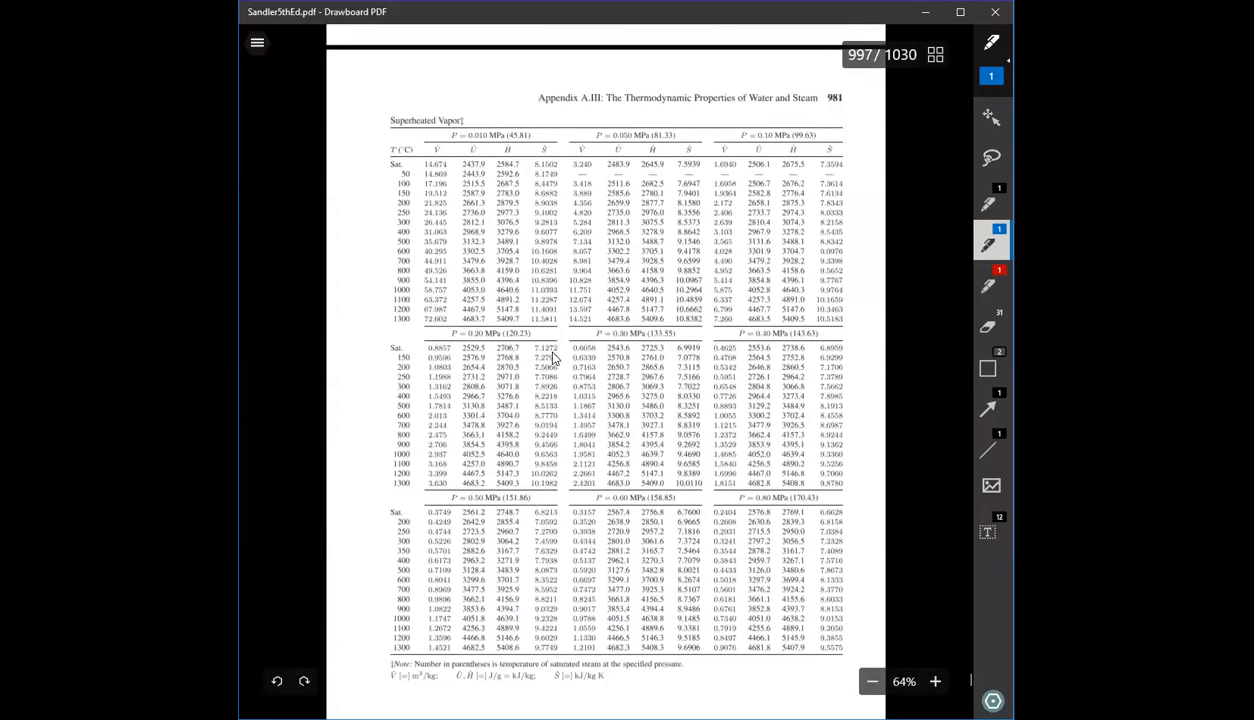
scroll(553, 357, up, 1)
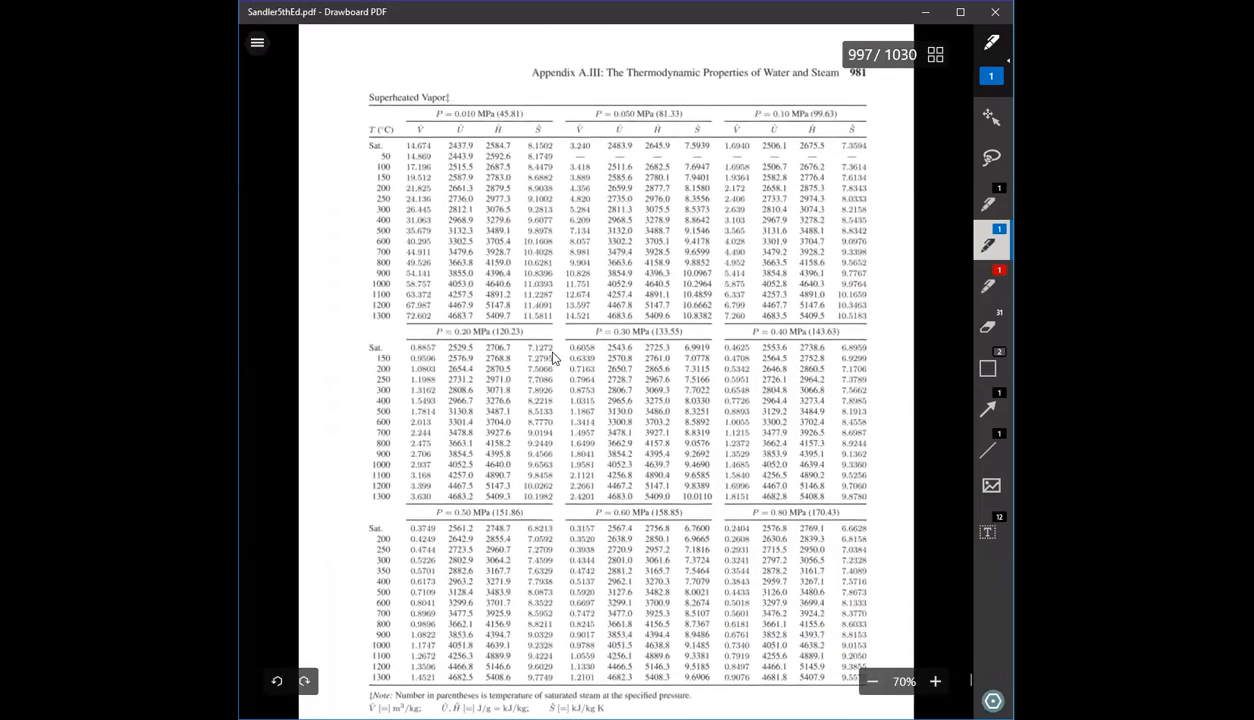
scroll(553, 357, up, 1)
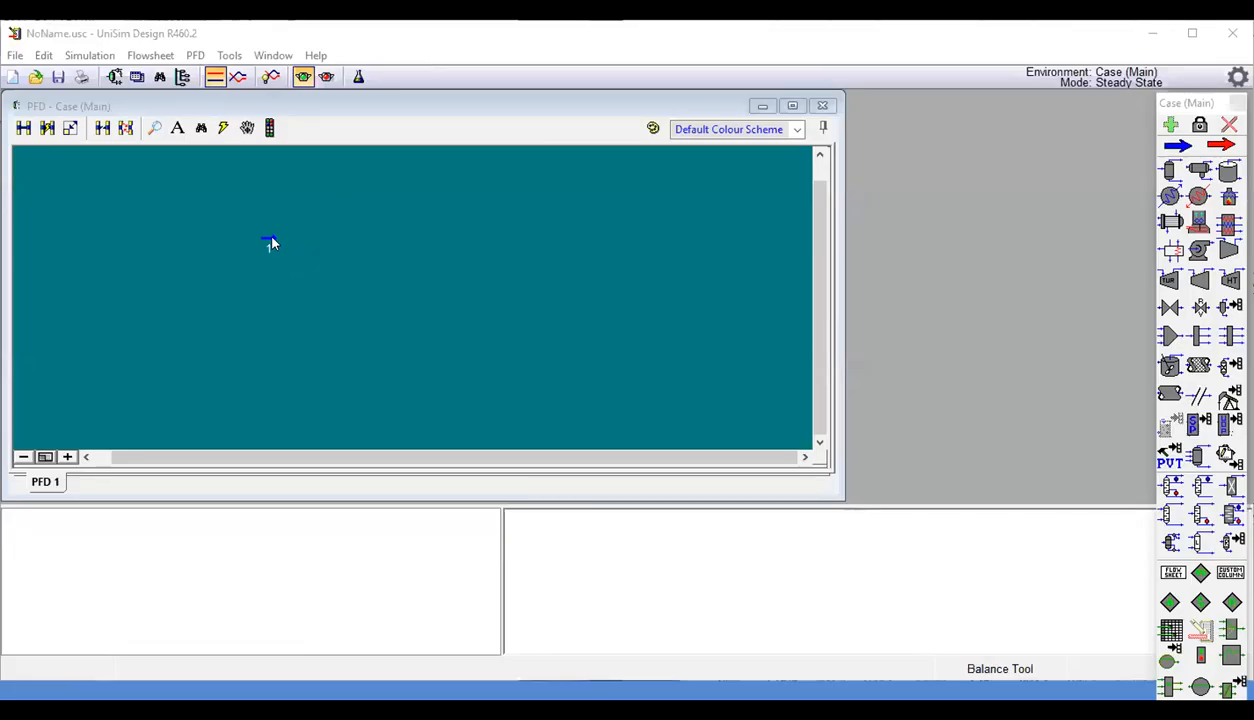
Switch back to UniSim Design and examine stream 1's molar enthalpy, then its mass enthalpy, mass entropy and density properties.
click(270, 243)
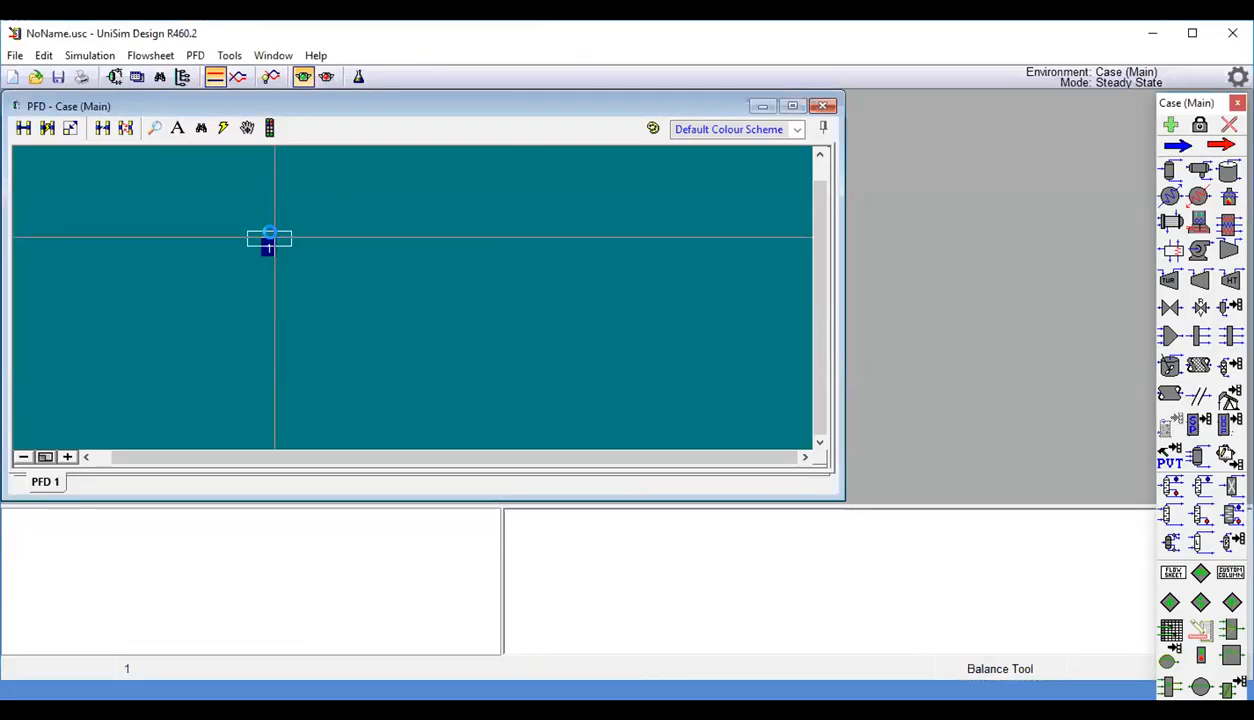
double_click(268, 244)
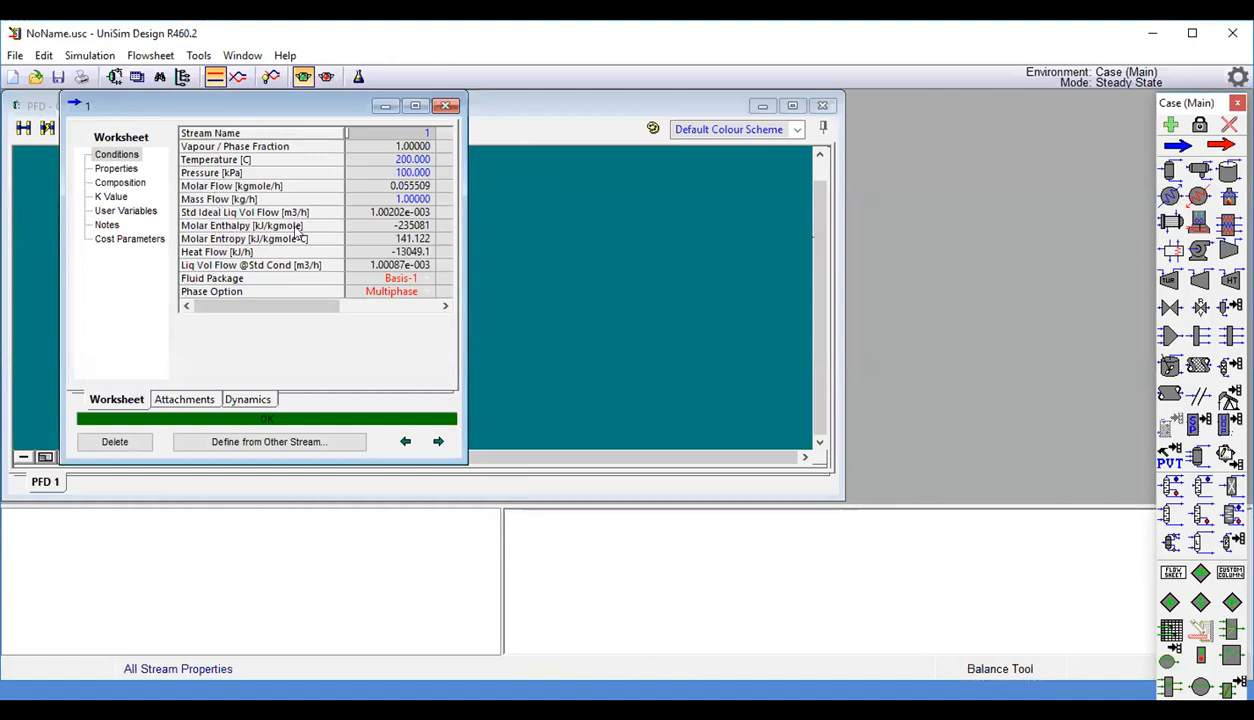
click(388, 226)
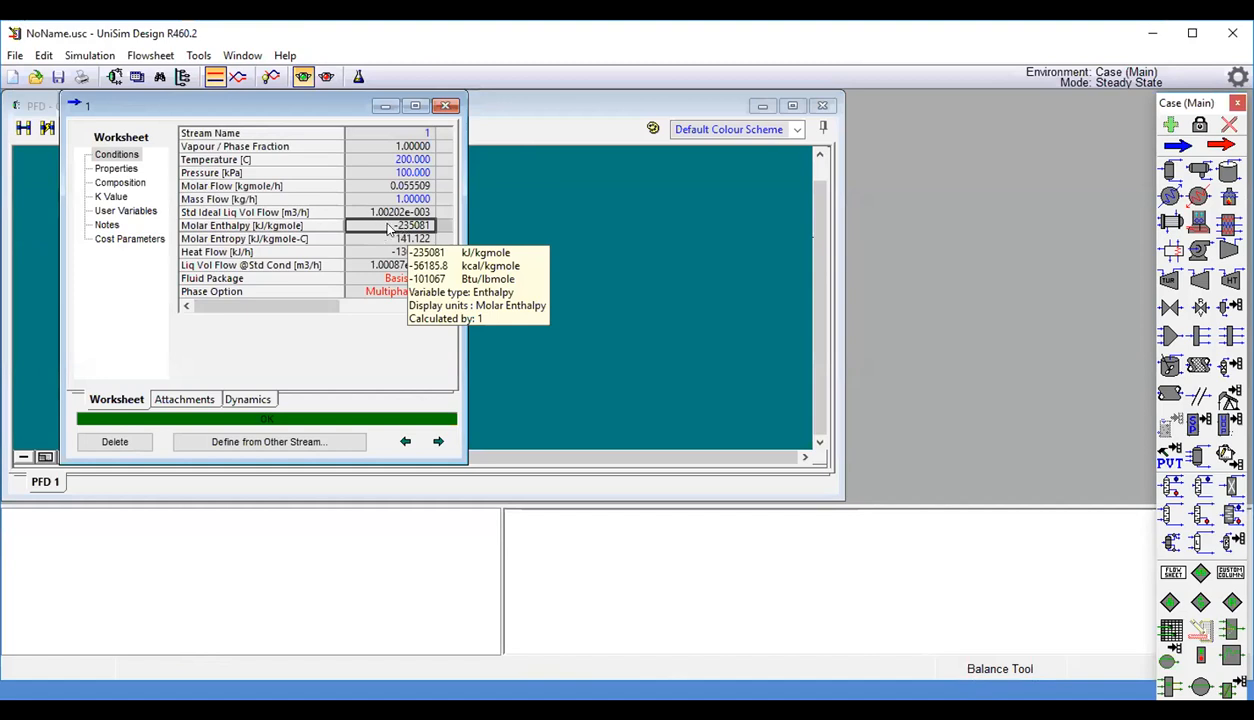
click(117, 170)
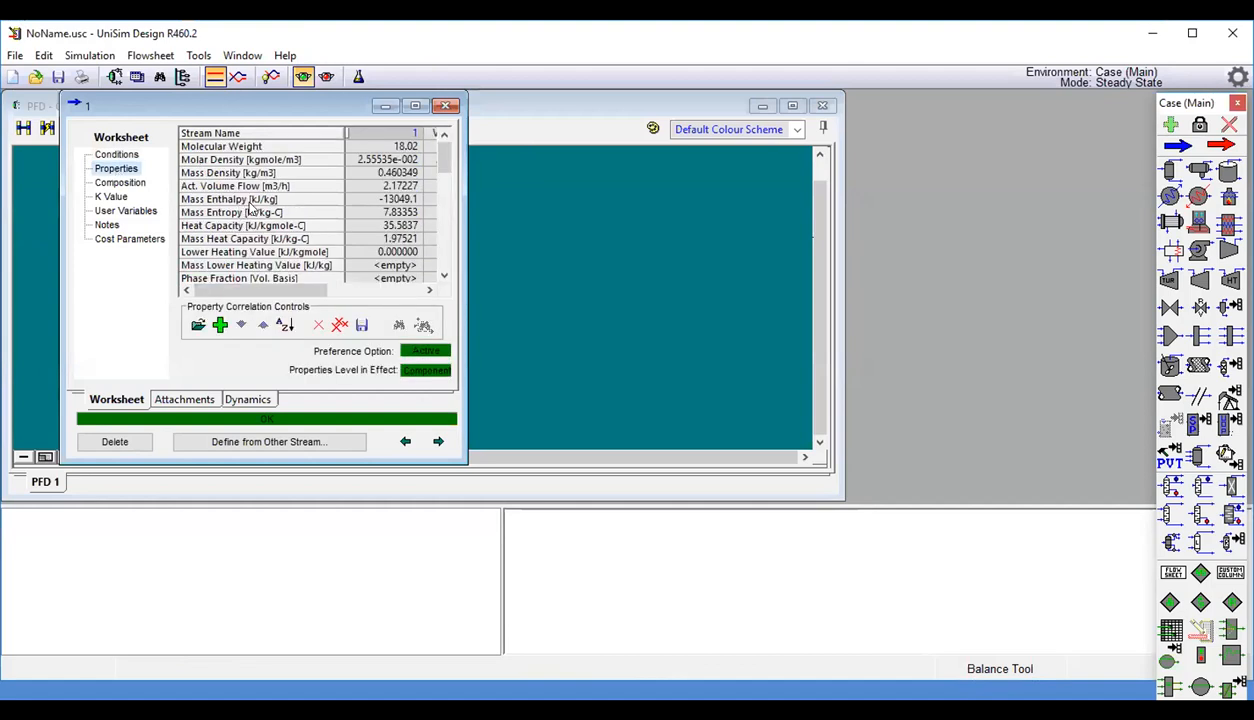
mouse_move(375, 209)
mouse_move(389, 206)
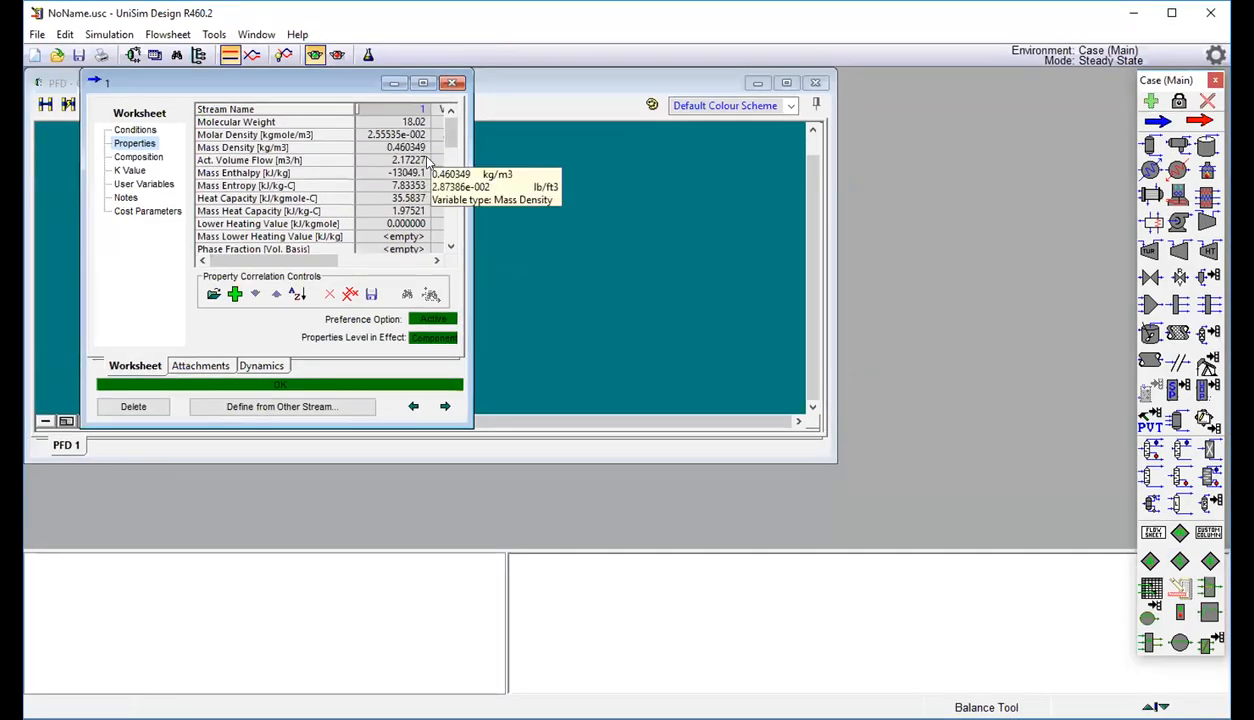
mouse_move(388, 202)
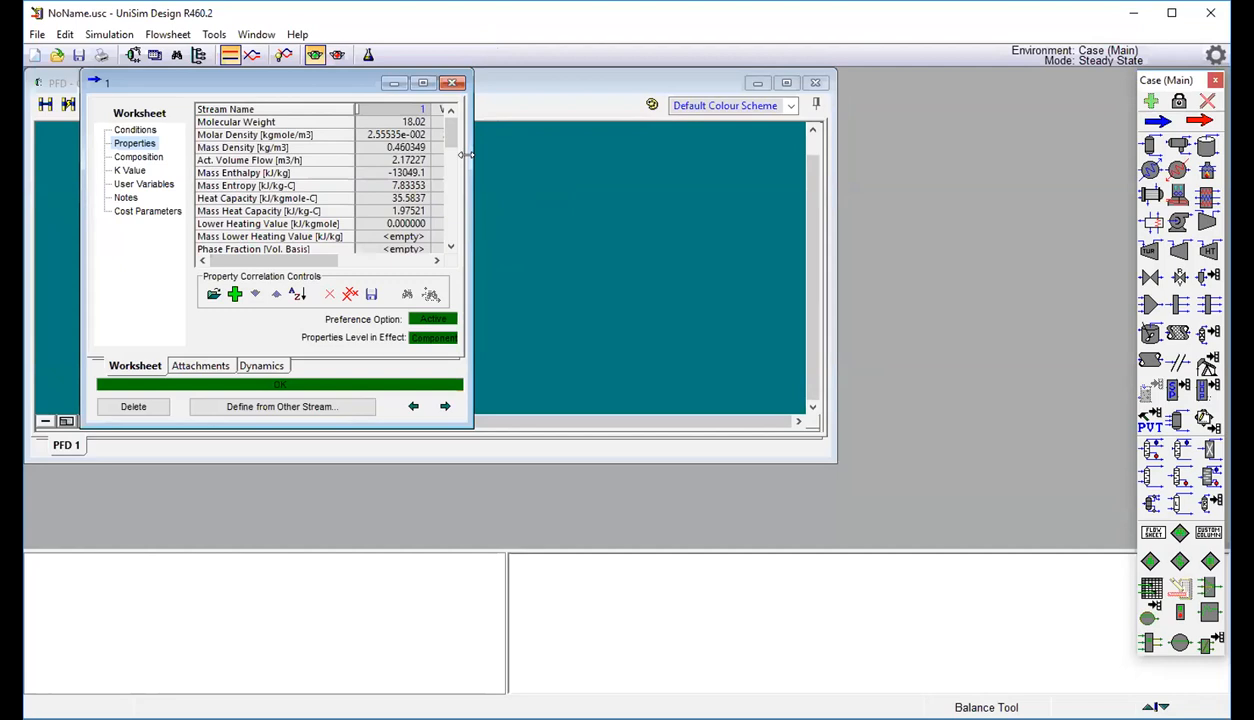
mouse_move(428, 176)
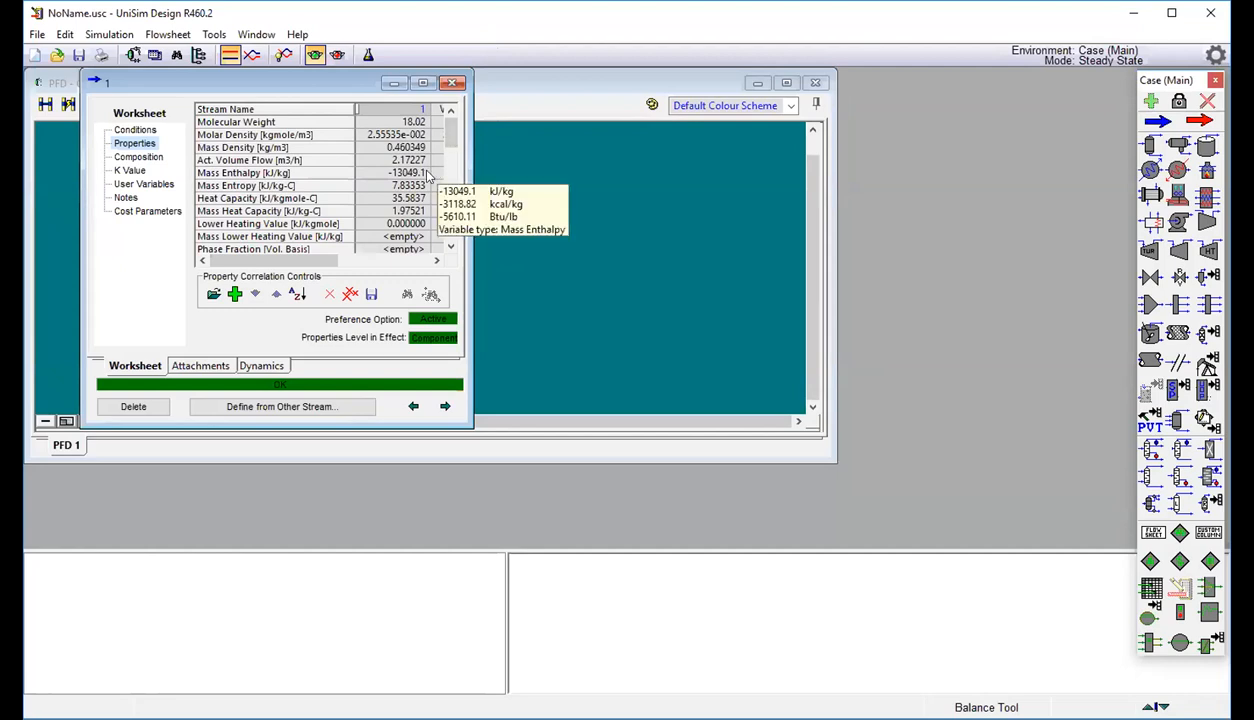
mouse_move(391, 163)
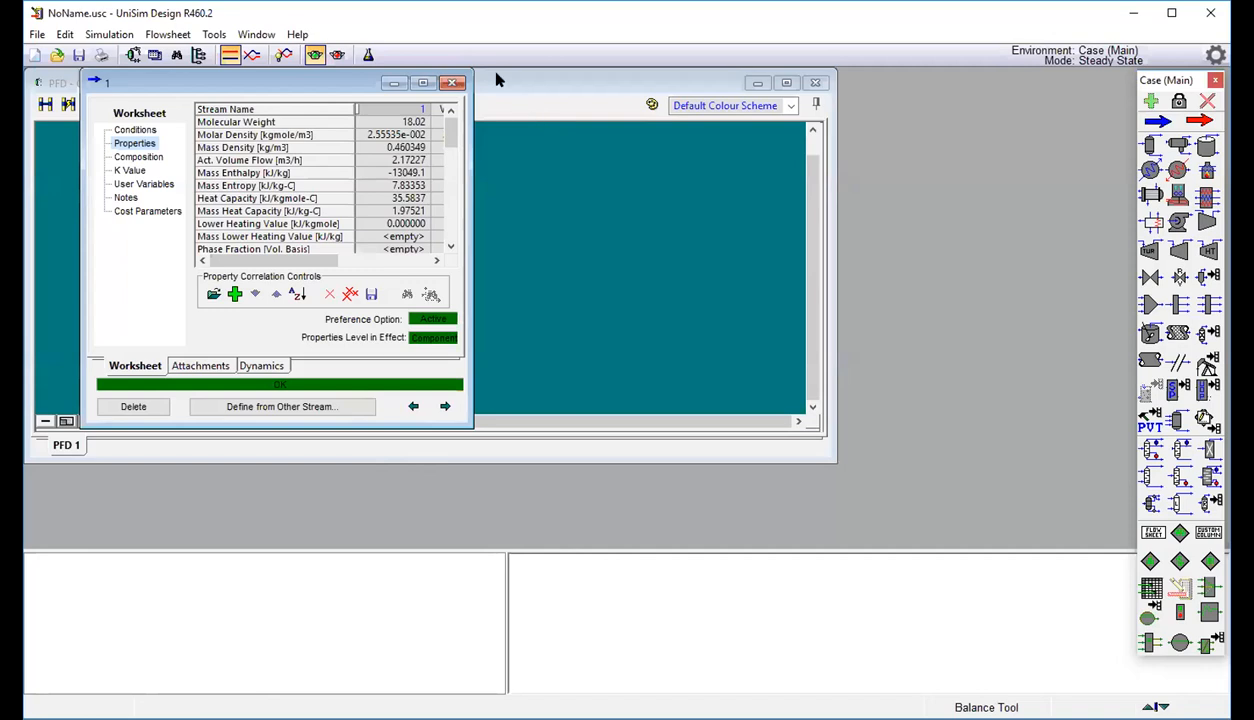
Close stream 1's worksheet and place a second material stream just below it on the flowsheet.
click(453, 83)
click(306, 245)
click(1157, 121)
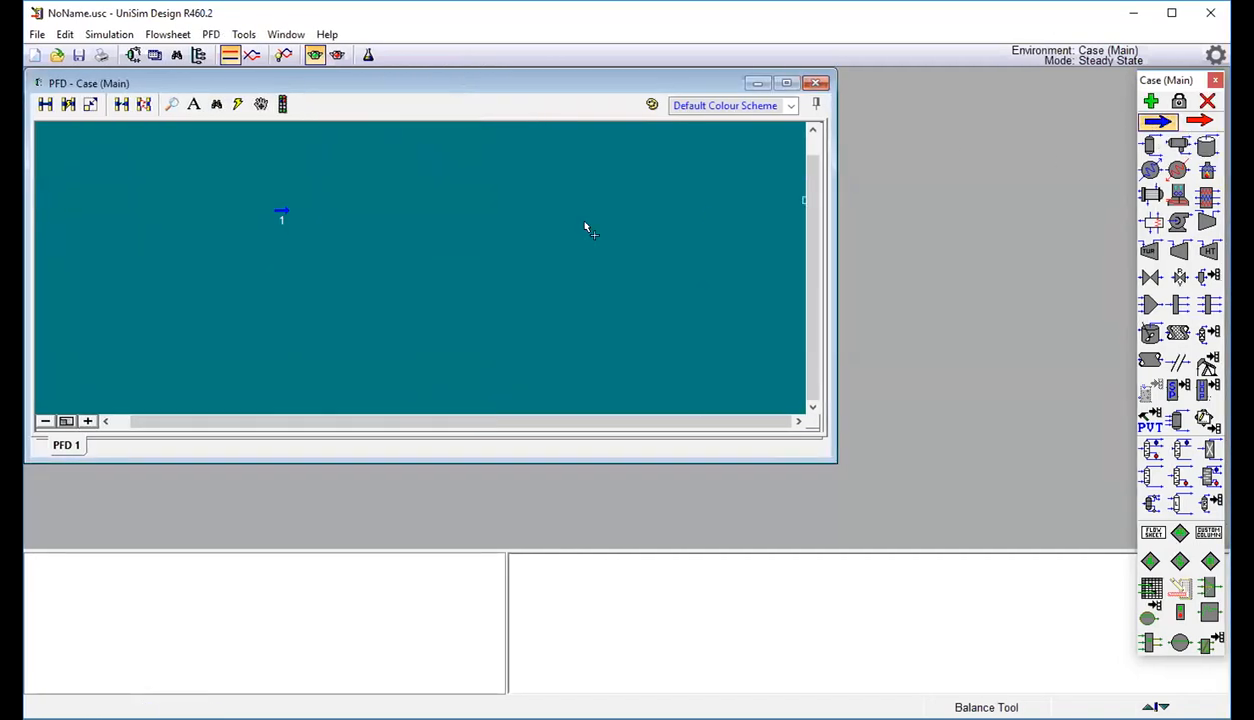
click(264, 274)
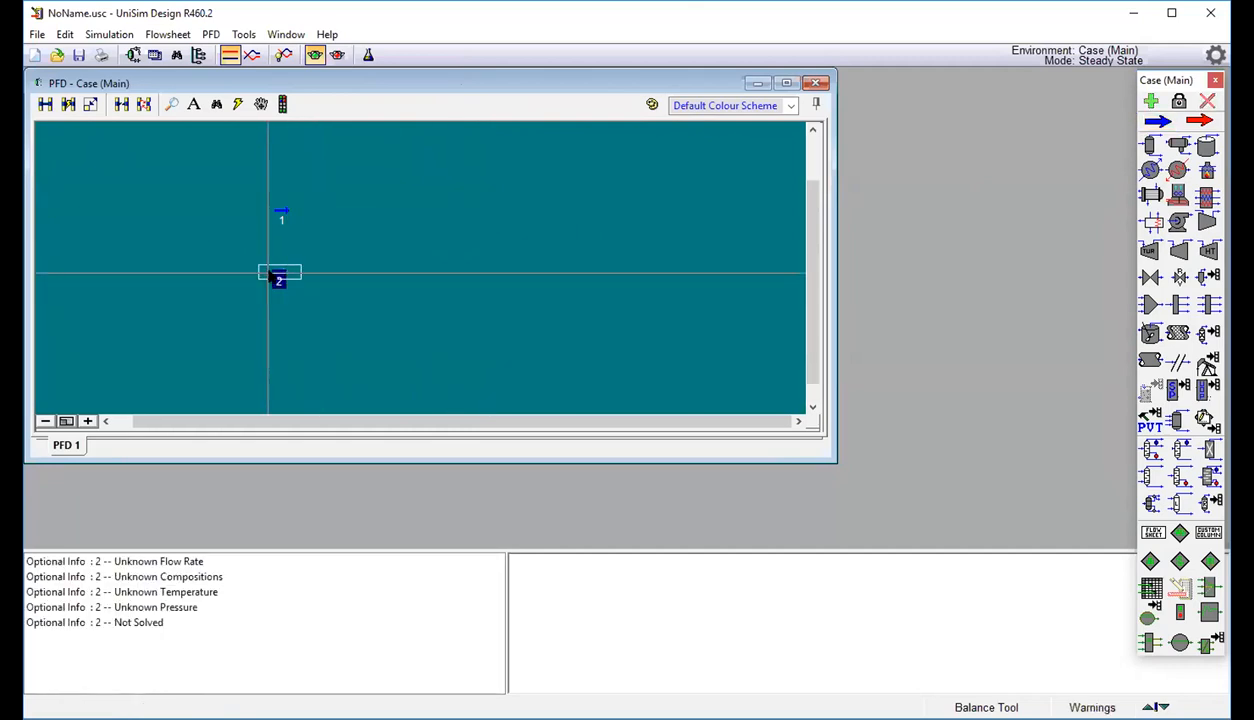
Define stream 2 from stream 1, copying its temperature, pressure, composition and molar flow, and check the copied composition.
mouse_move(278, 276)
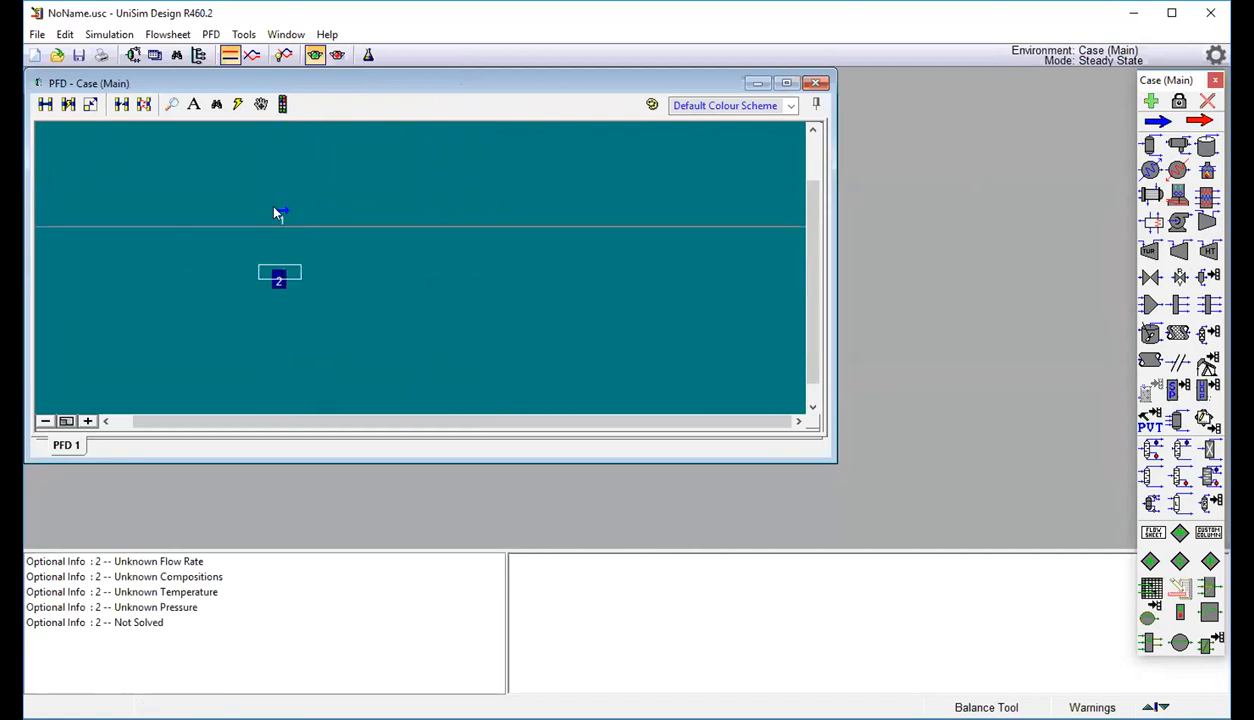
mouse_move(284, 216)
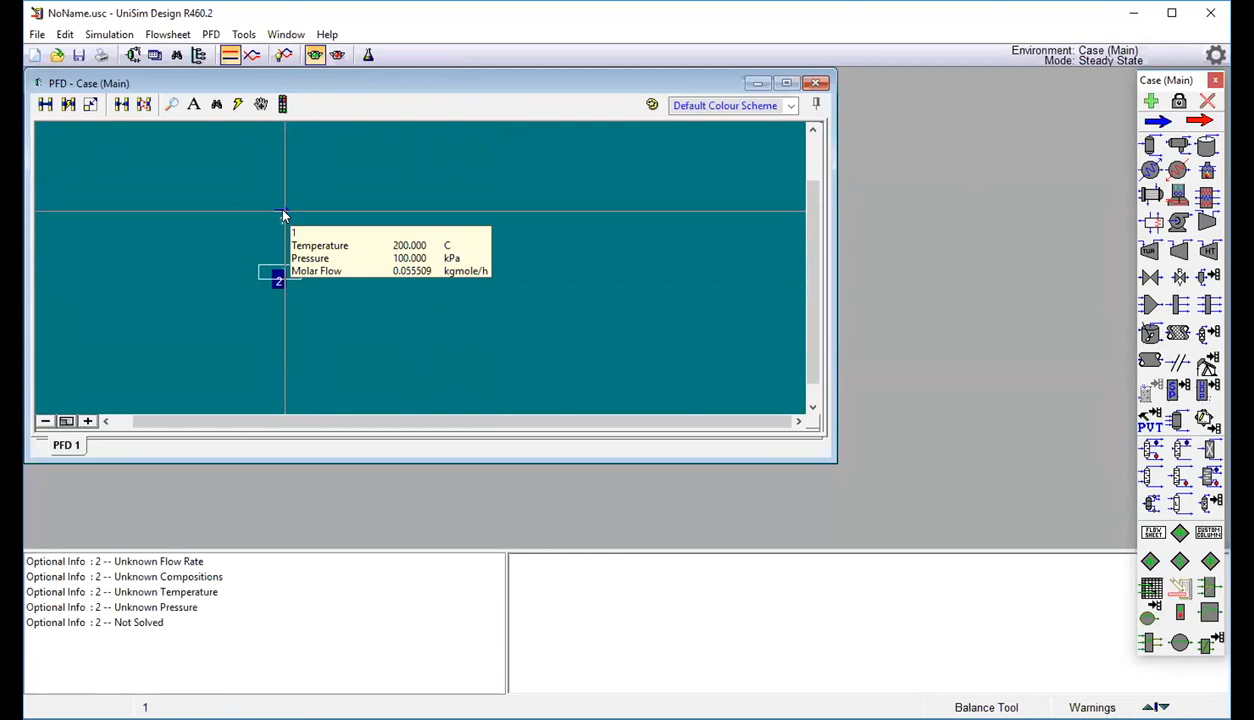
double_click(279, 277)
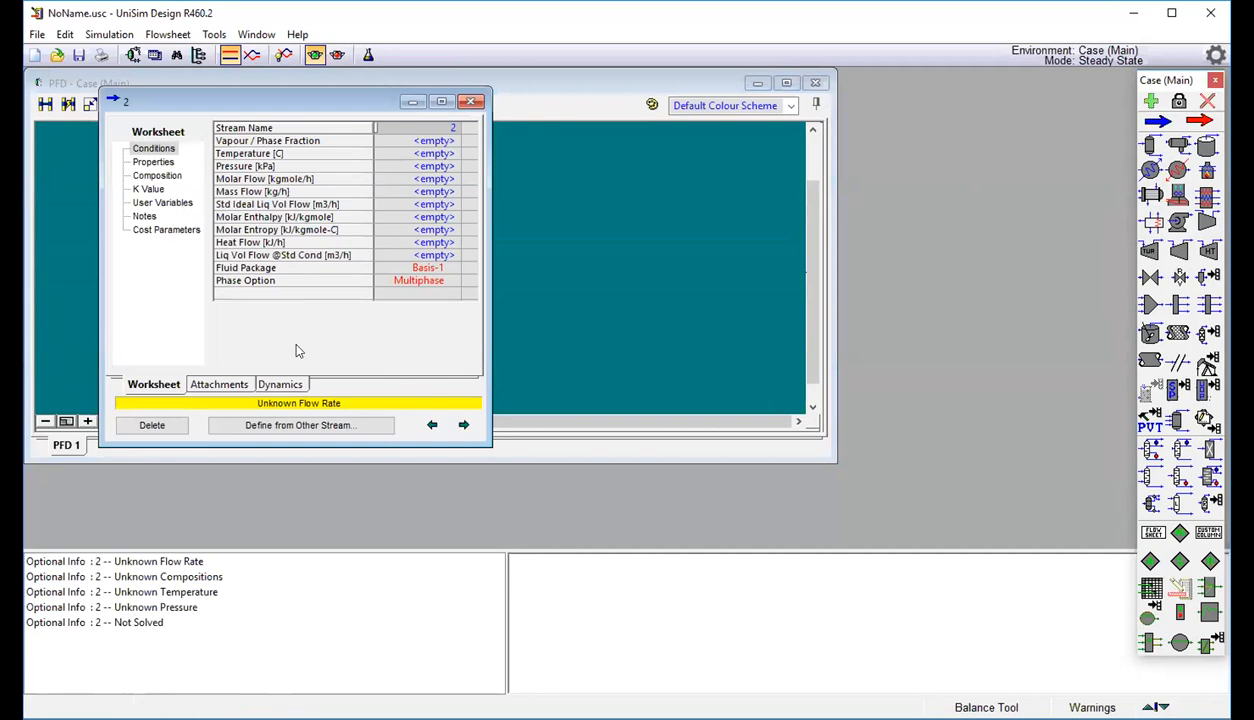
click(298, 428)
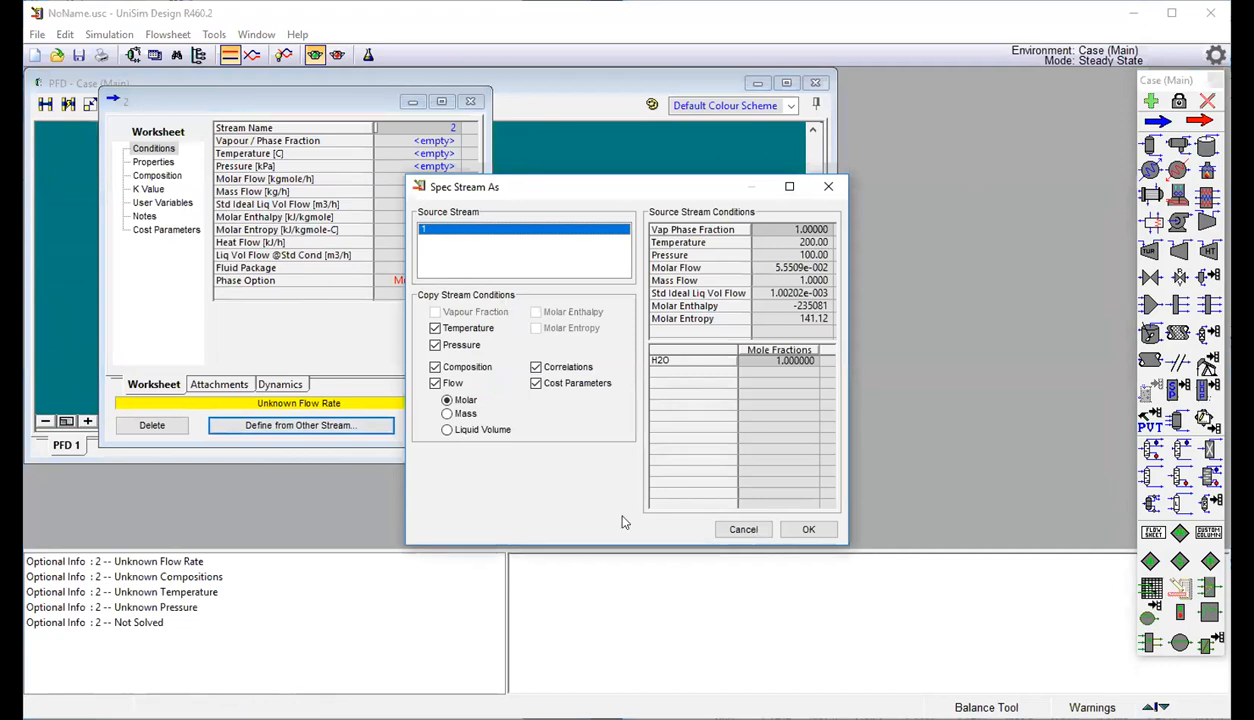
click(808, 529)
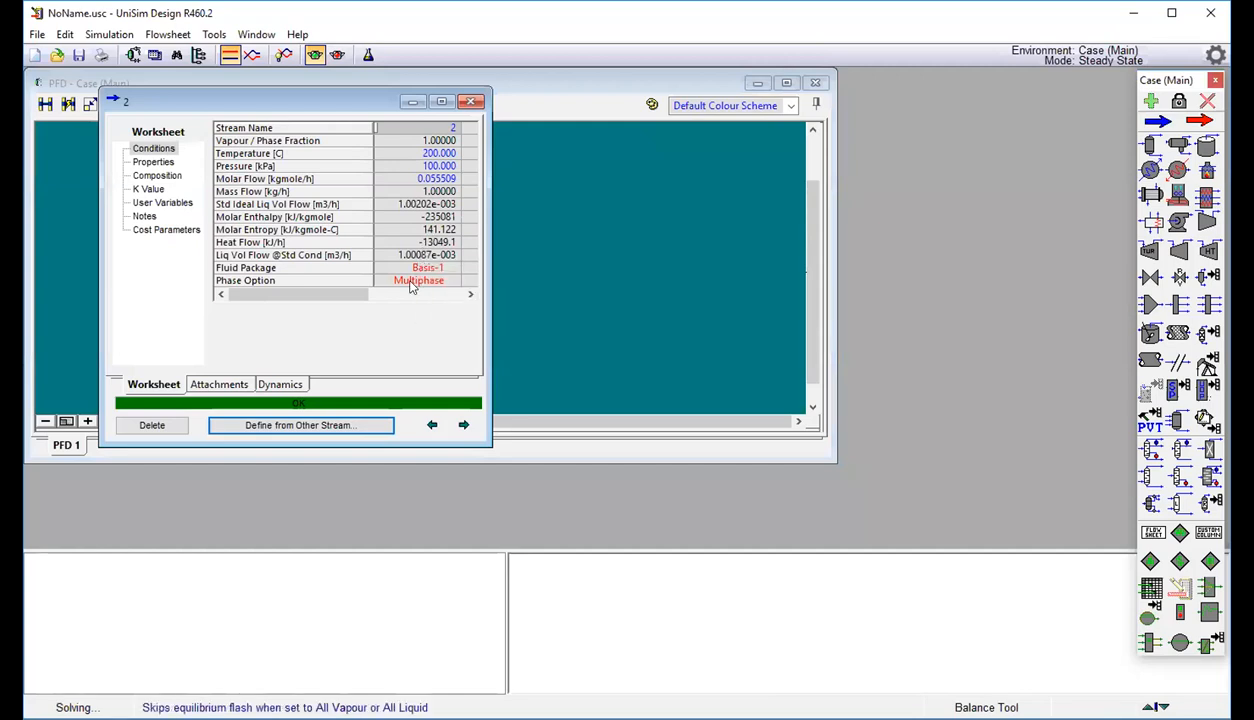
click(158, 176)
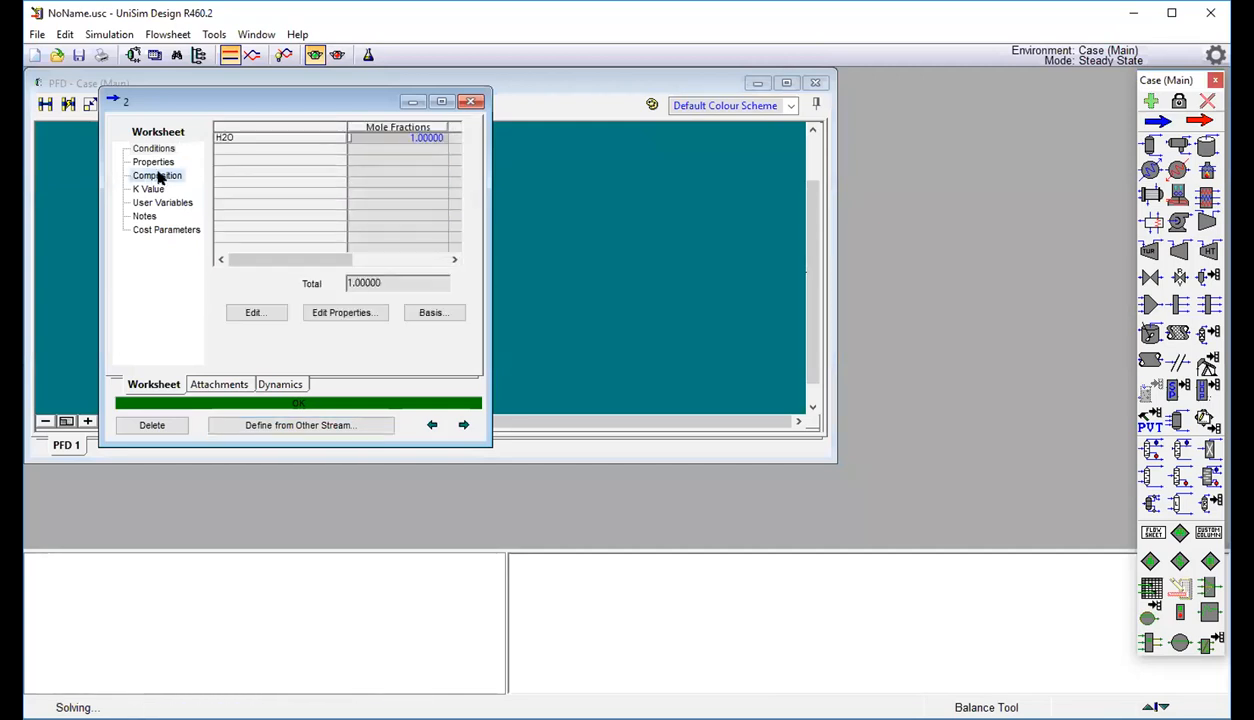
Set stream 2's temperature to 300 °C in its conditions and close the stream.
click(162, 148)
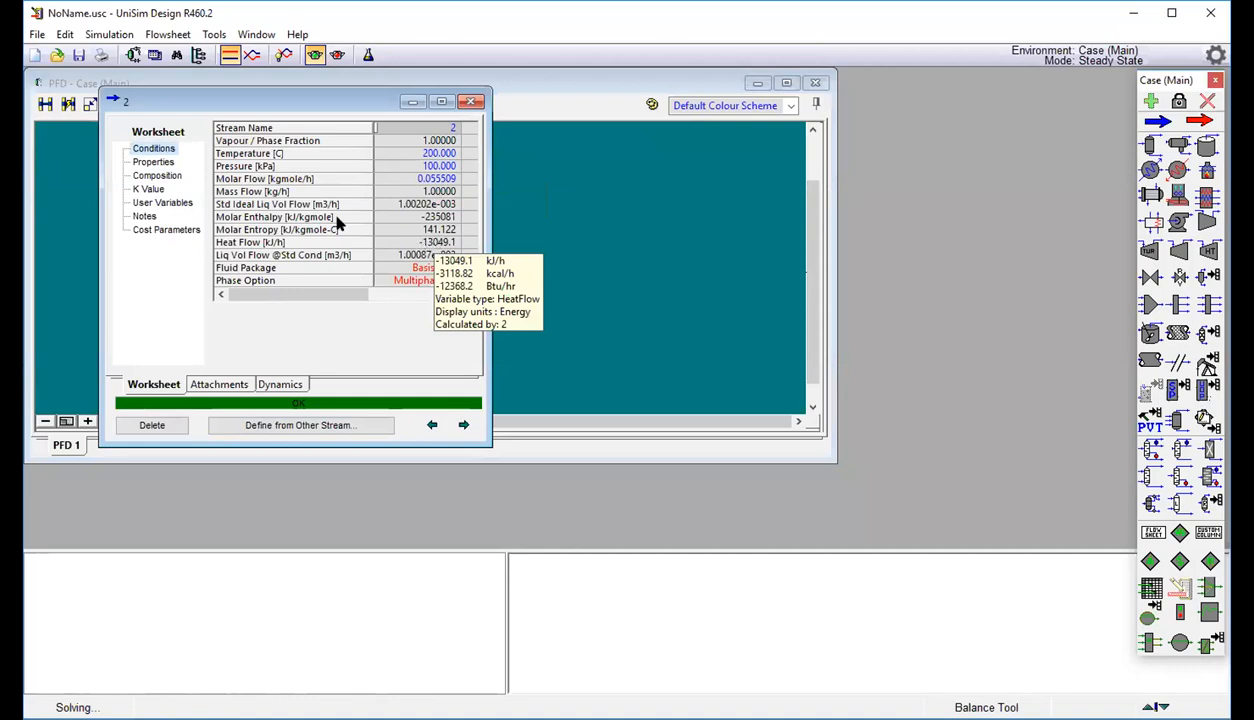
click(446, 155)
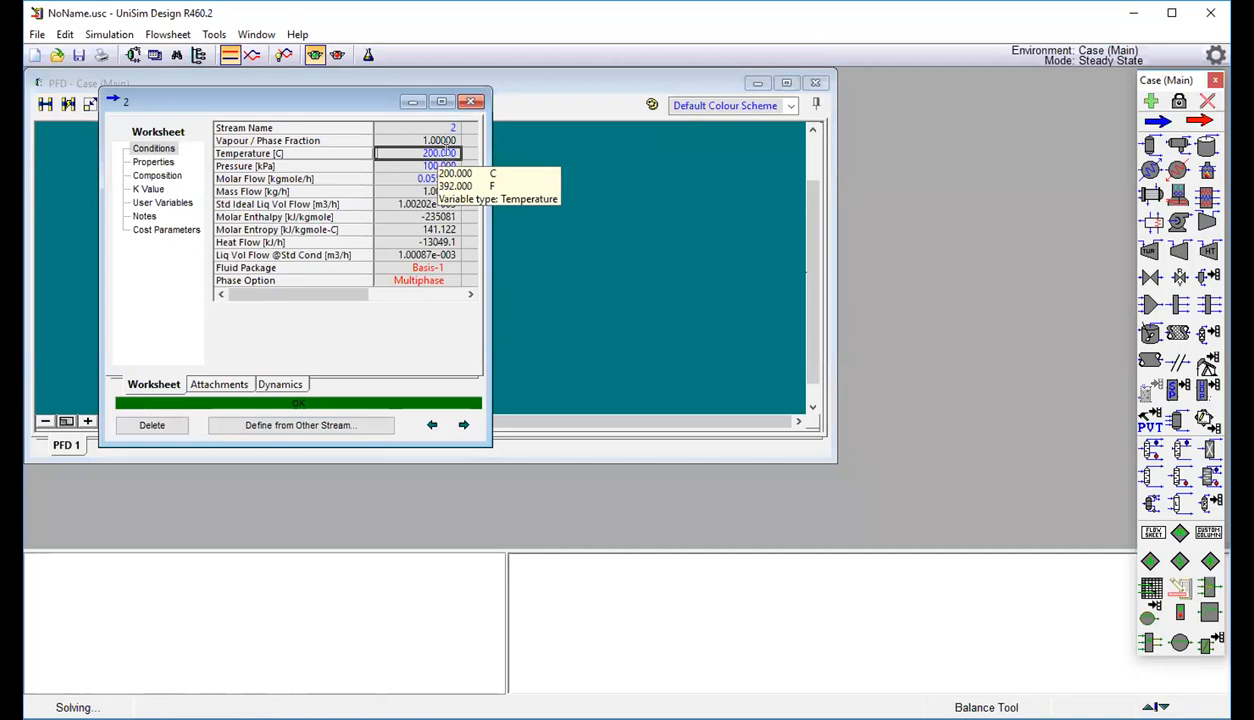
text(300)
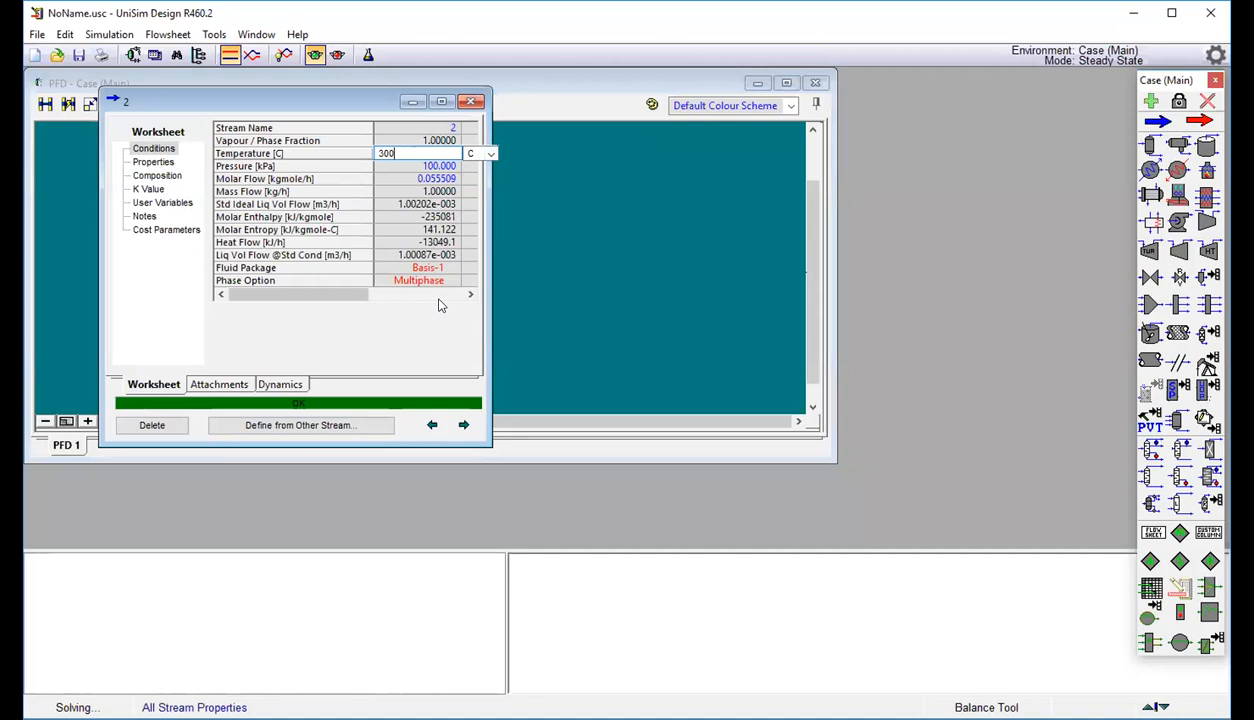
key(Return)
click(471, 101)
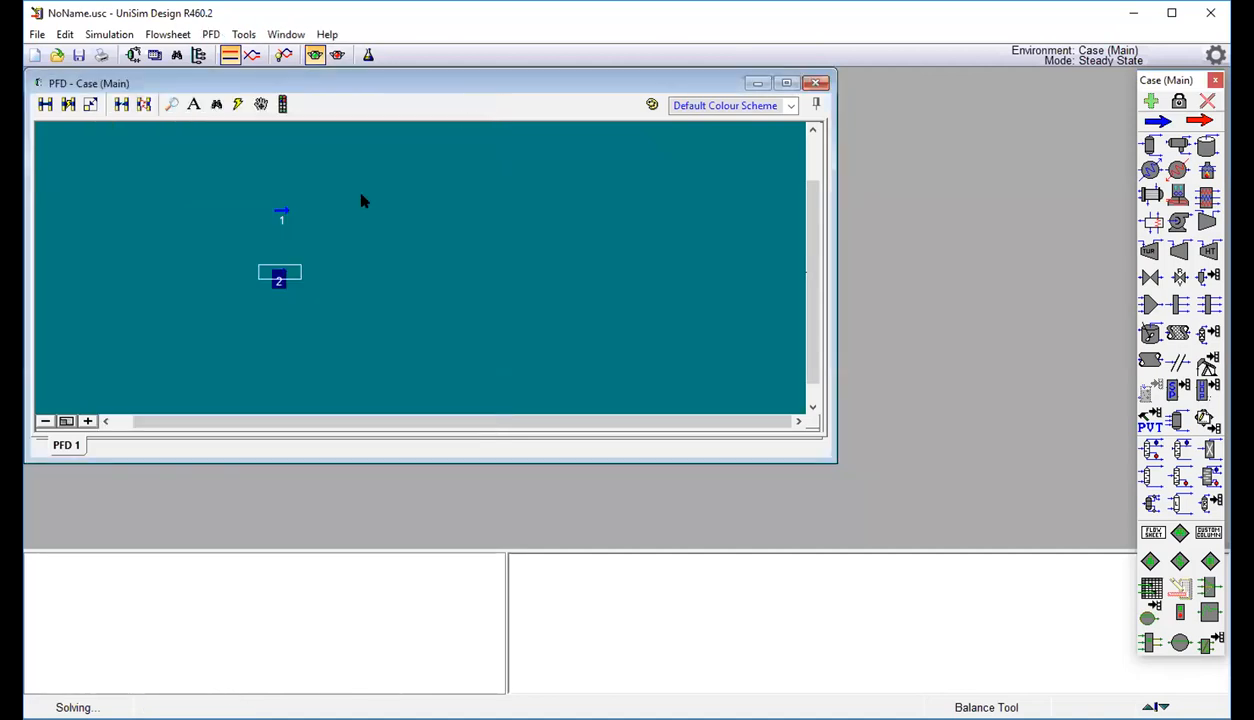
Compare the conditions of streams 1 and 2, checking the mass and molar flows of each.
click(284, 212)
double_click(283, 212)
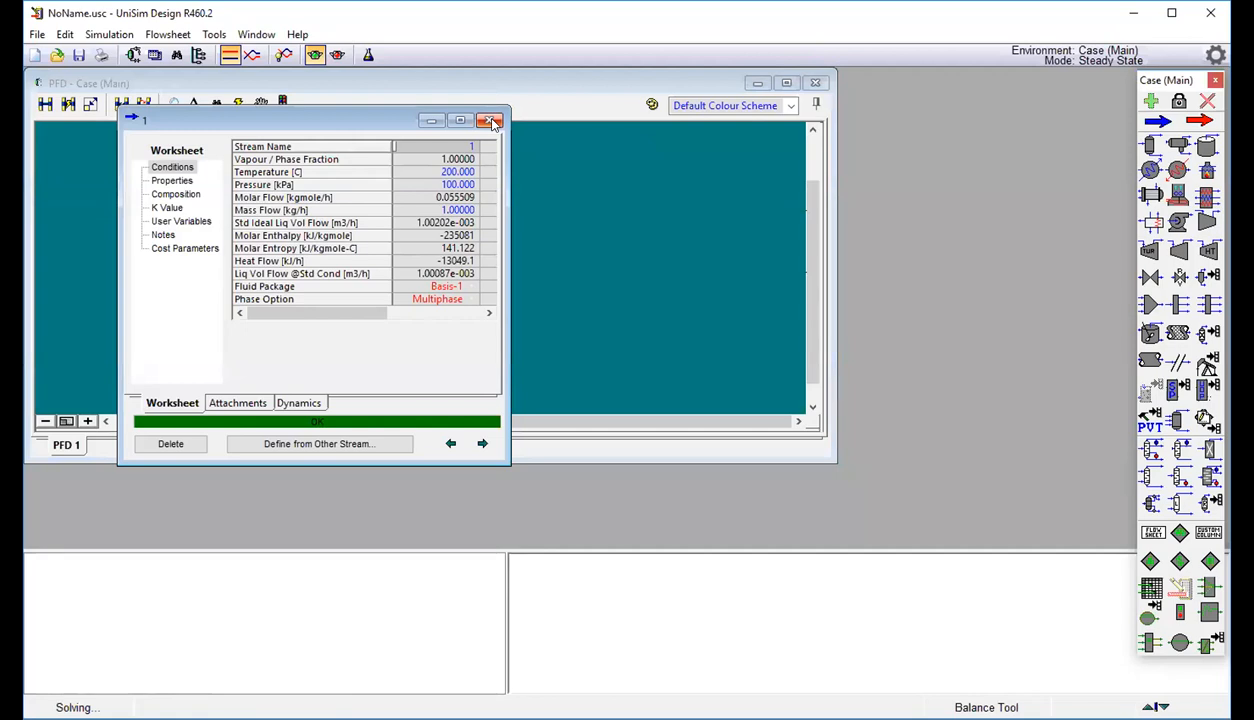
mouse_move(437, 203)
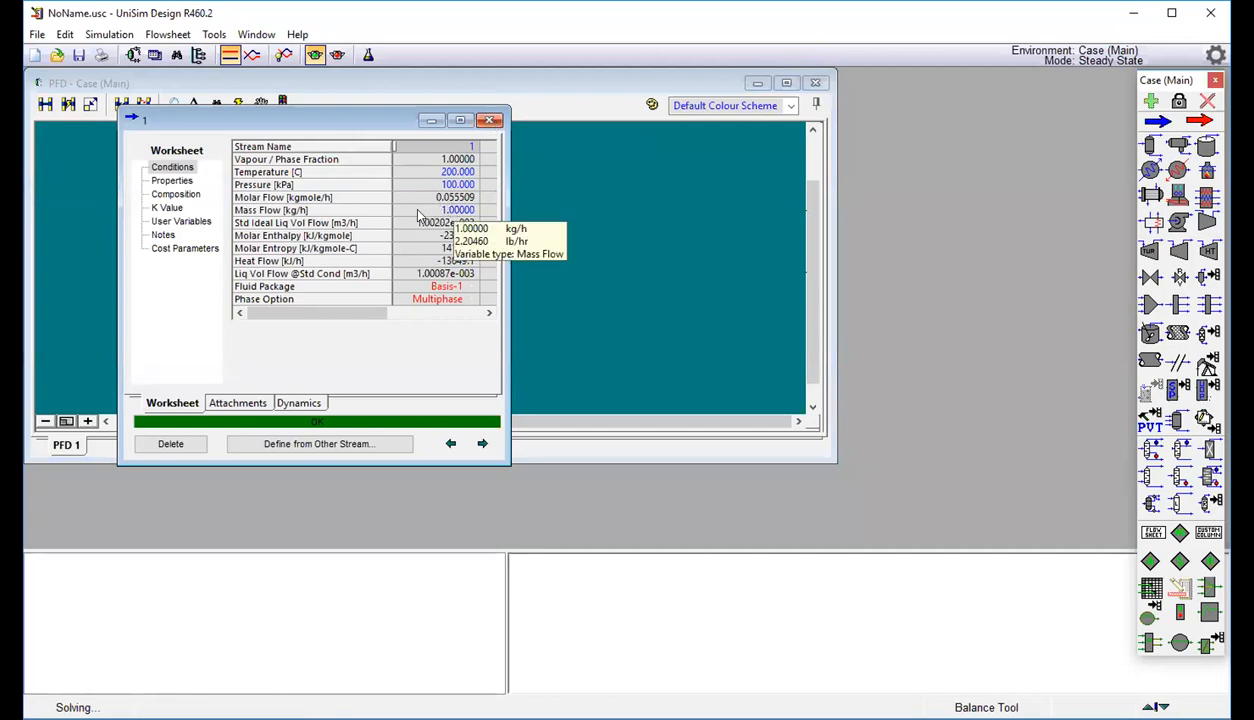
click(489, 120)
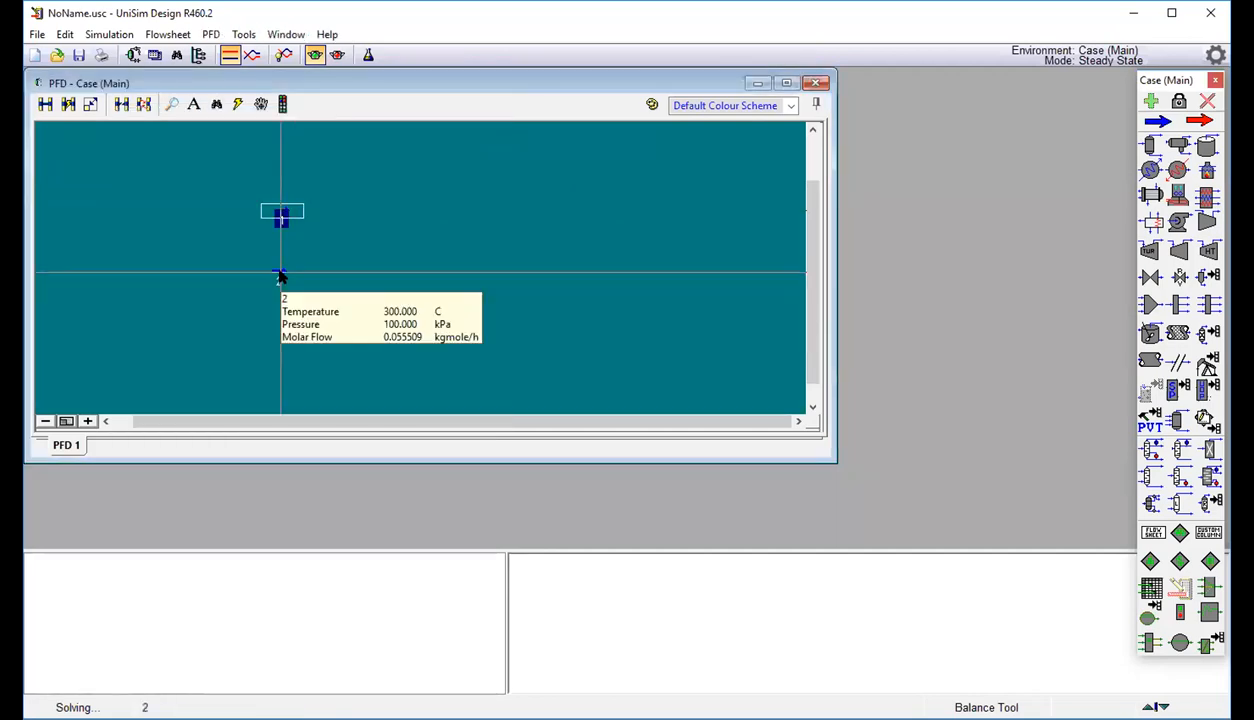
double_click(280, 276)
mouse_move(464, 222)
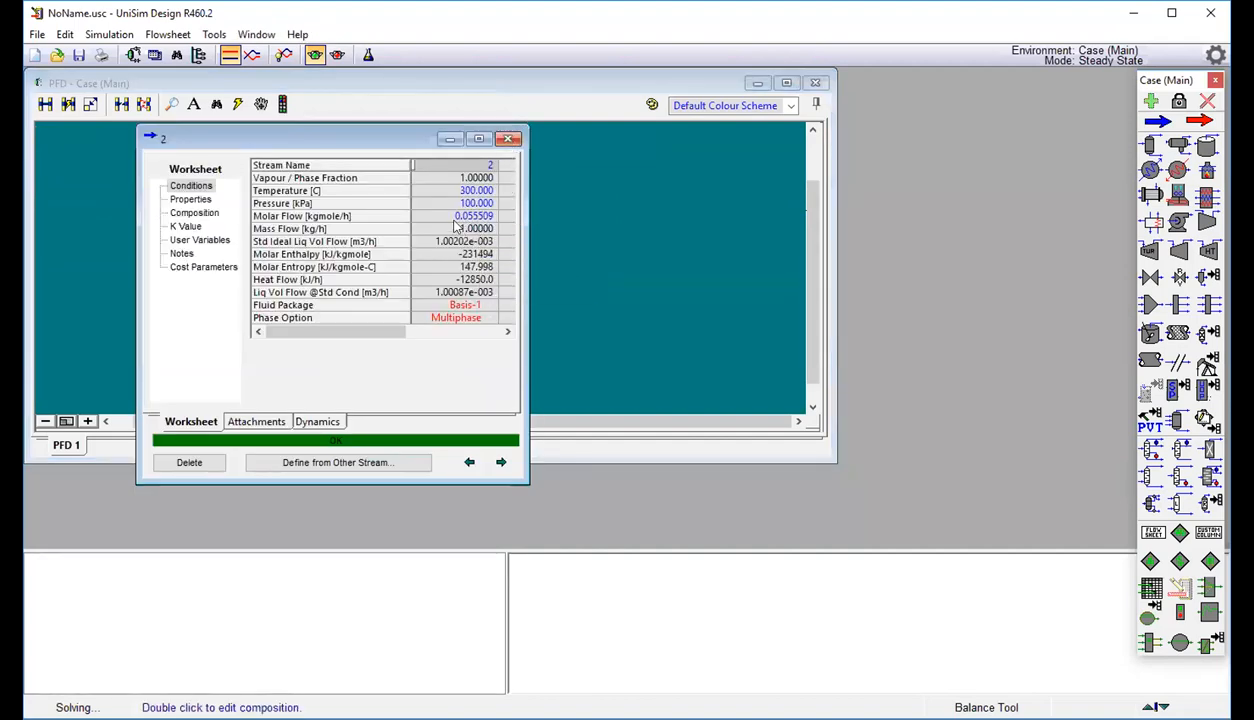
click(497, 140)
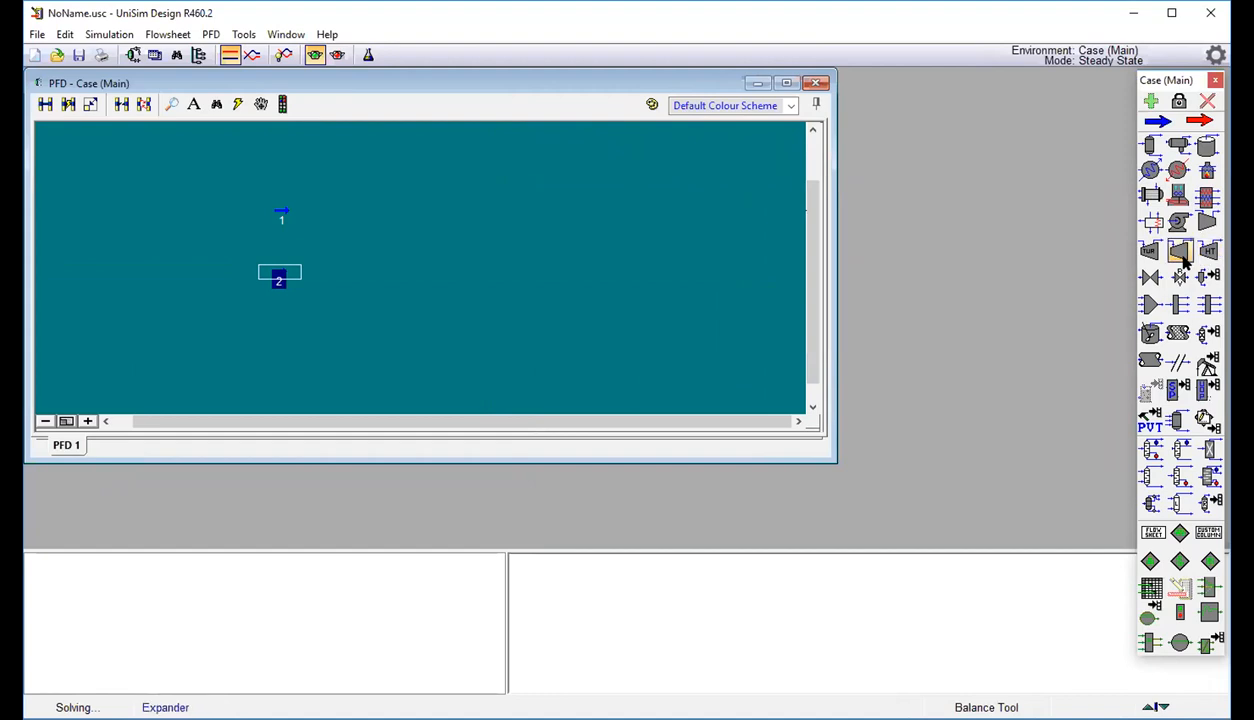
Place a mixer beside streams 1 and 2 on the flowsheet and open its properties.
click(1150, 304)
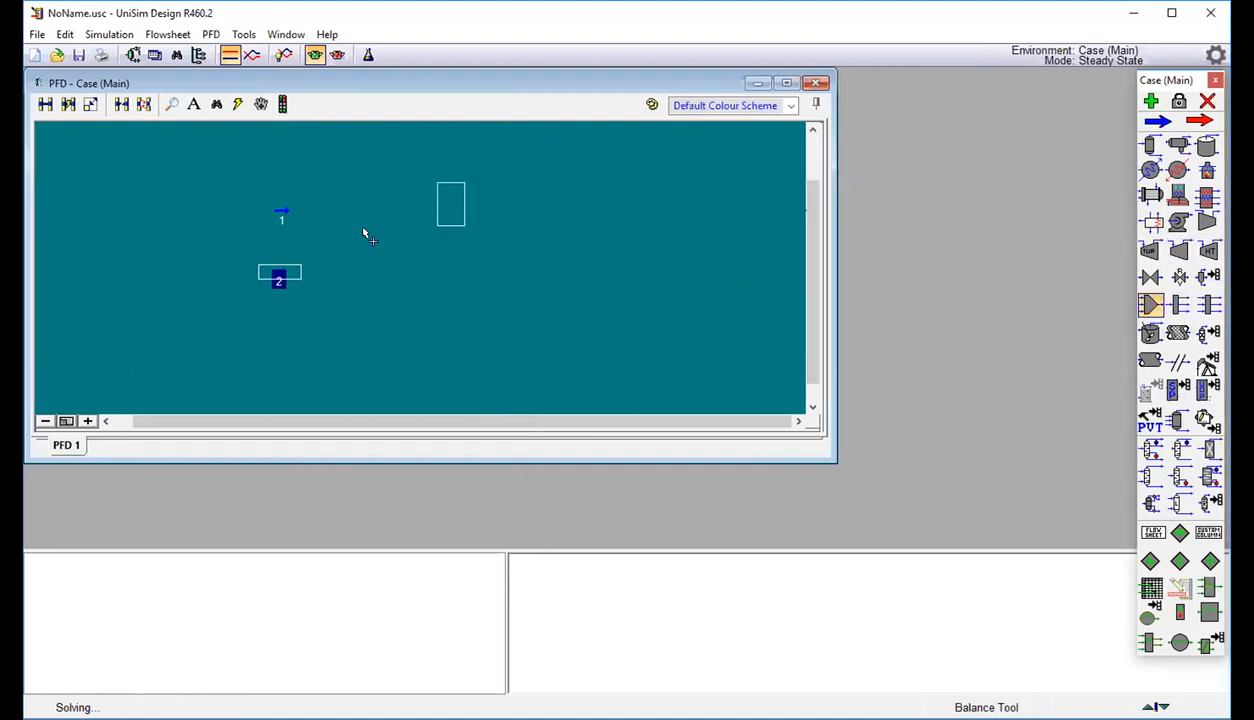
click(321, 267)
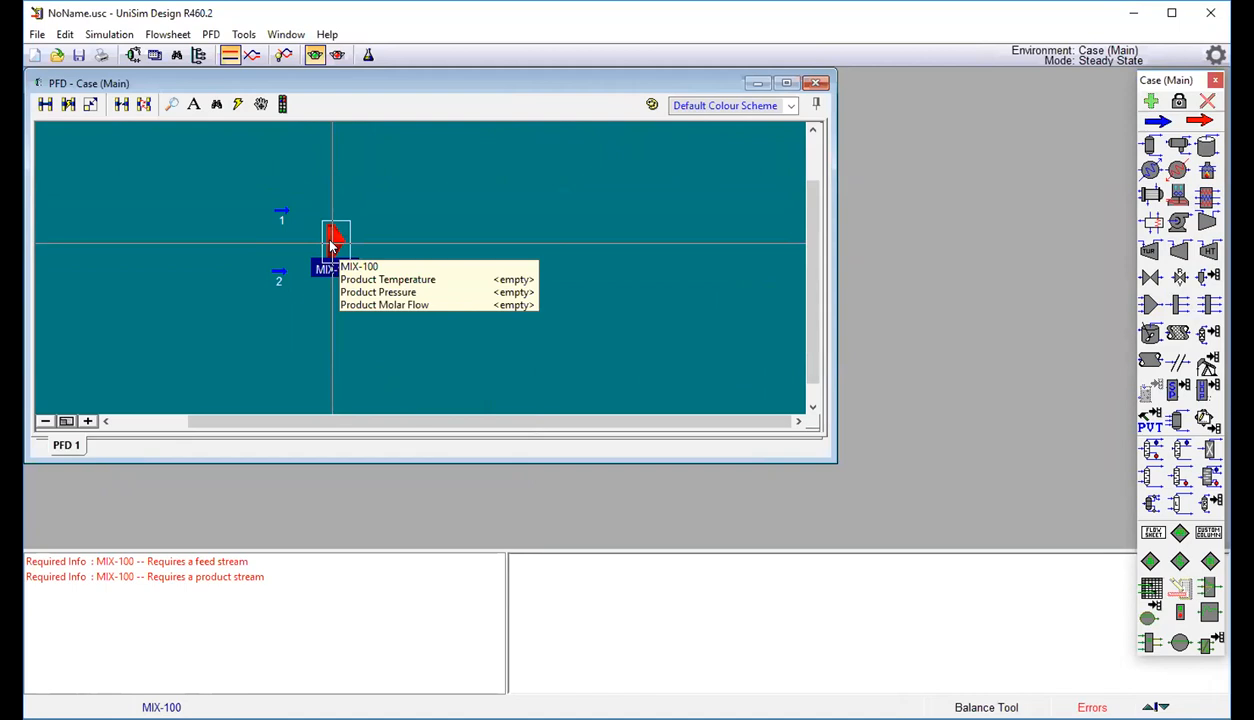
right_click(331, 237)
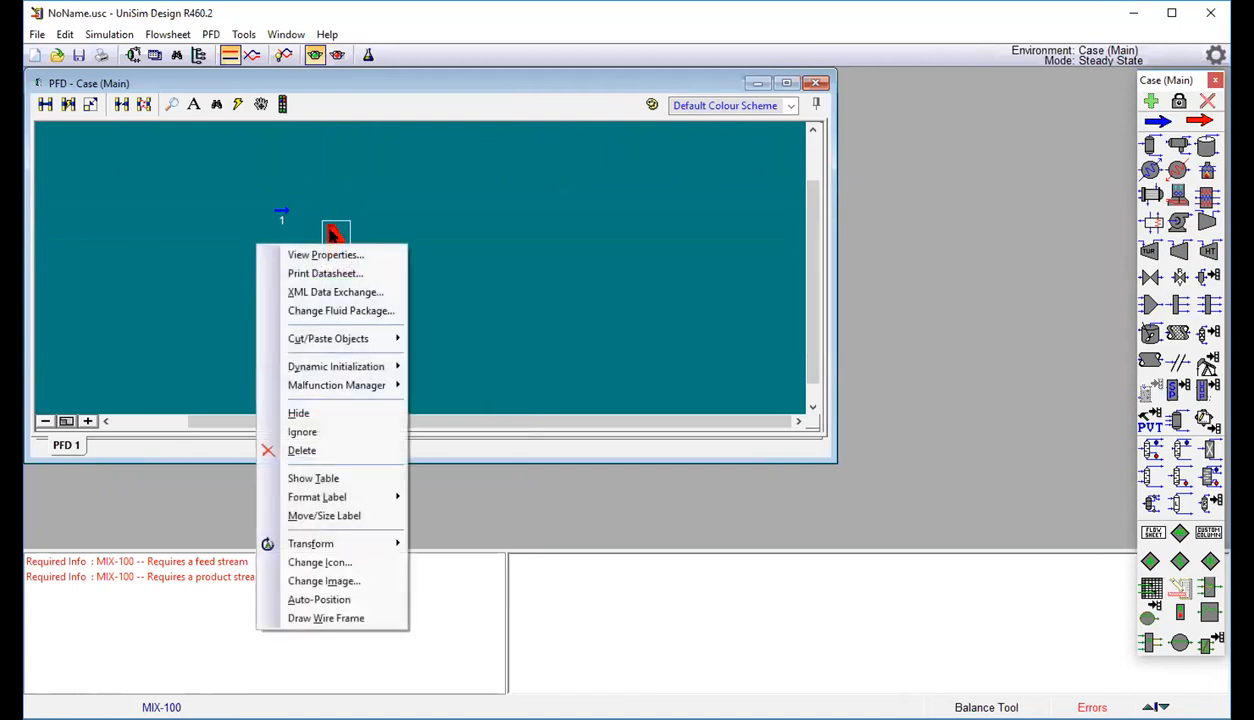
double_click(332, 236)
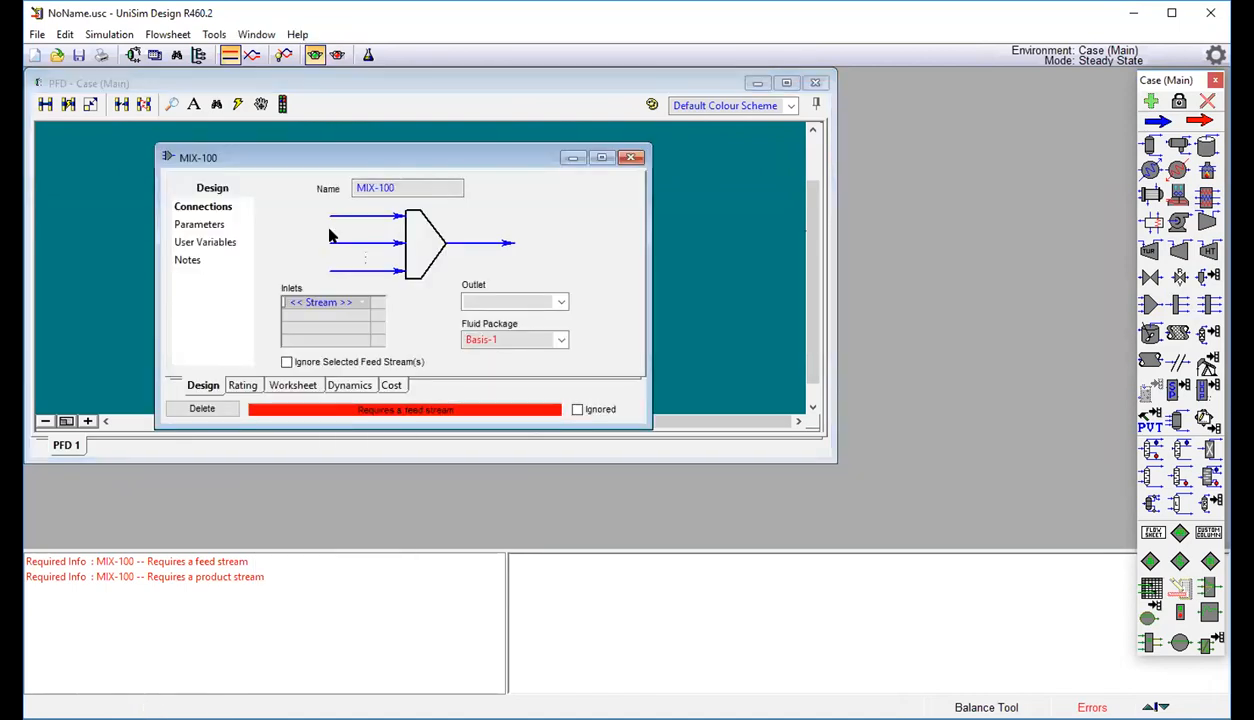
Connect streams 1 and 2 as the inlets of the mixer.
click(325, 303)
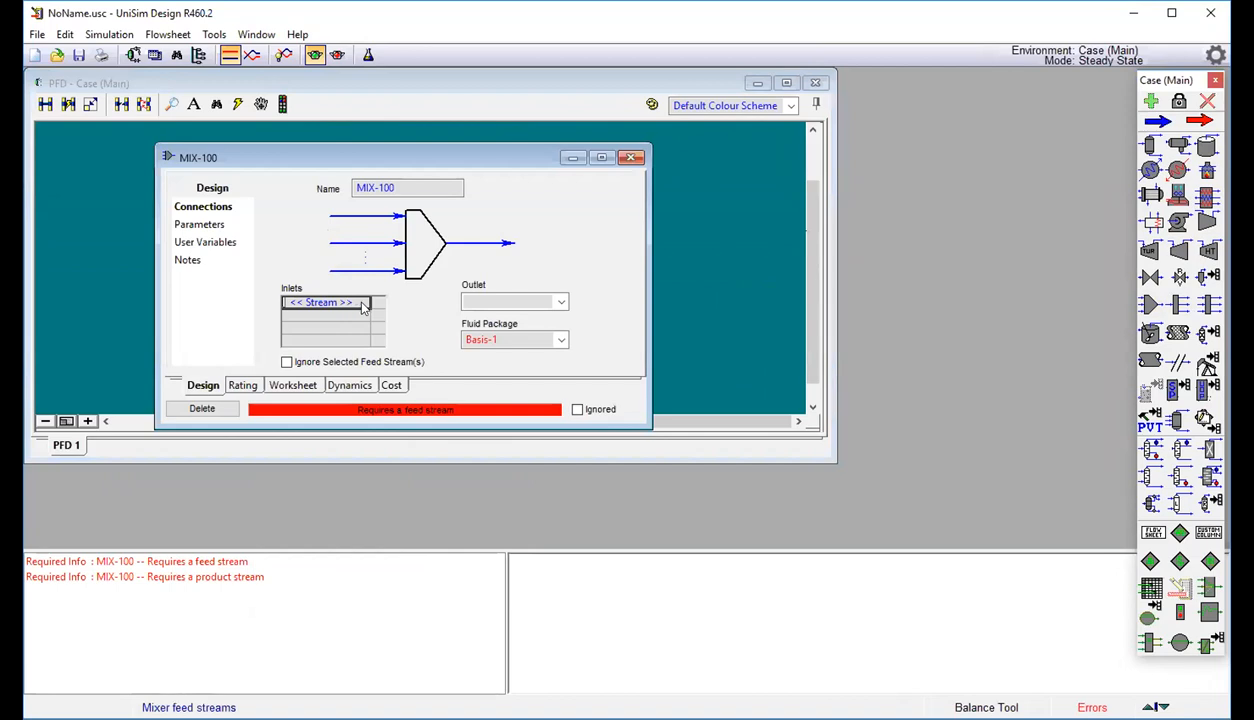
click(337, 310)
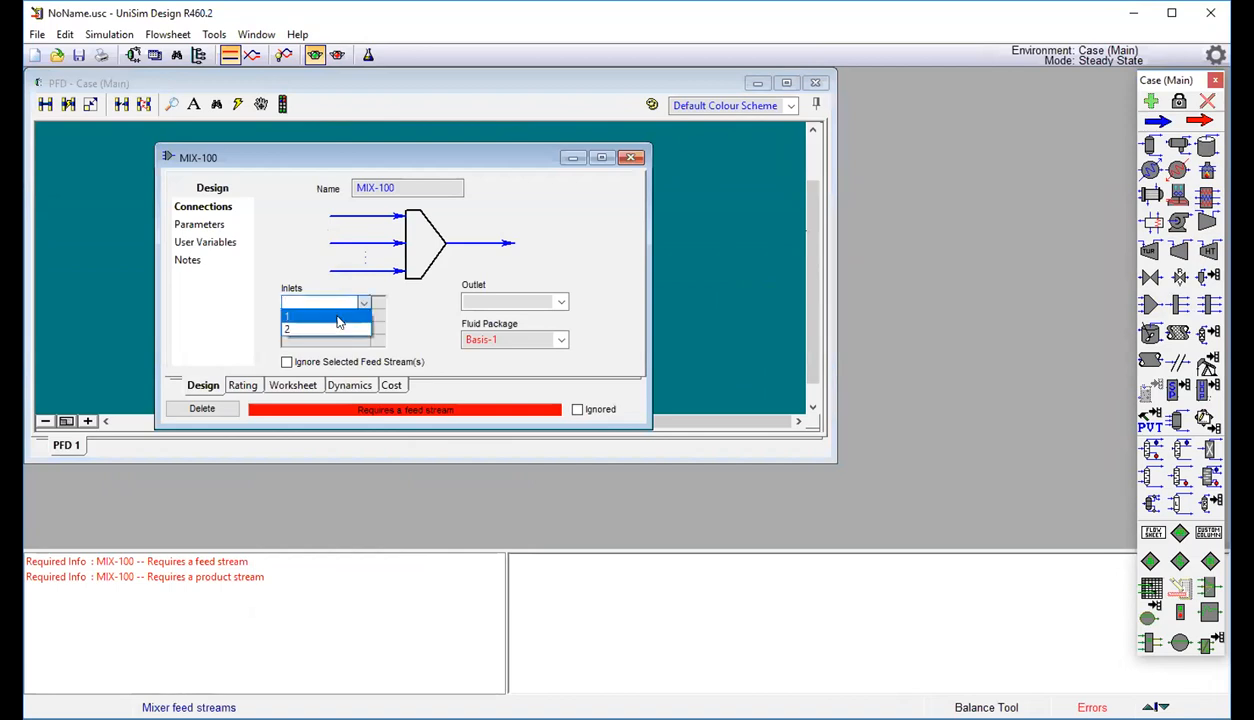
click(338, 317)
click(355, 315)
click(355, 329)
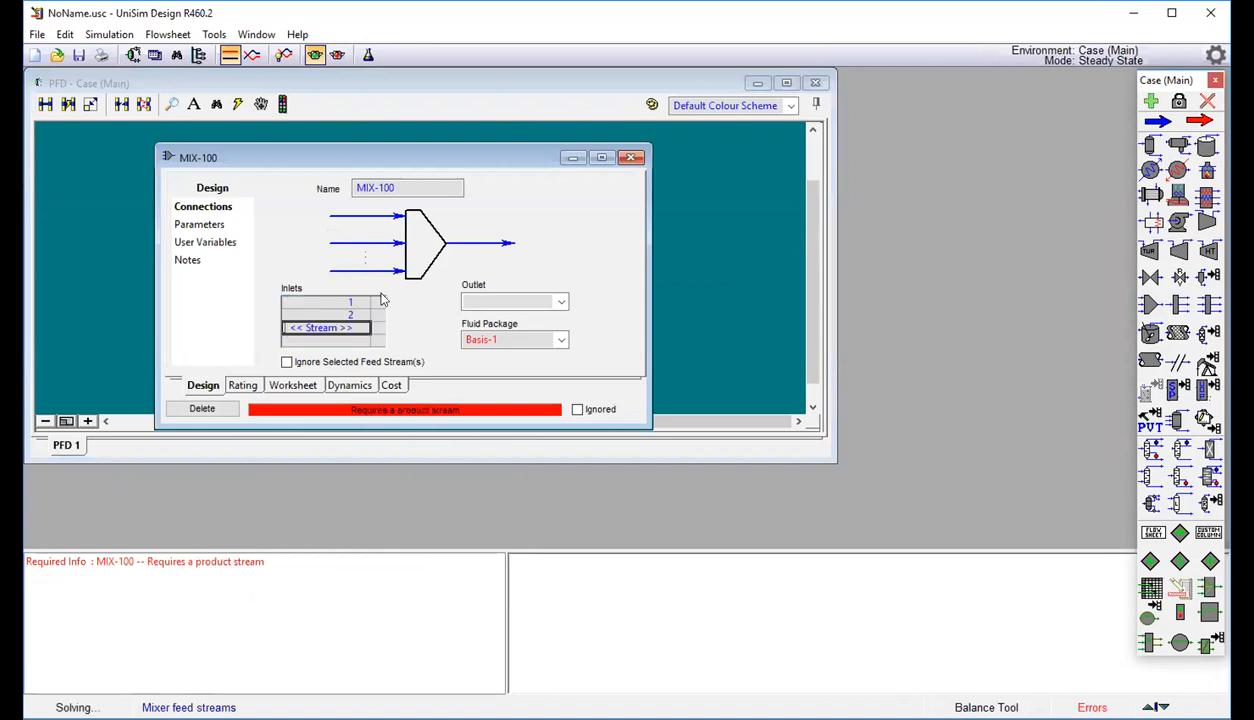
Create an outlet stream named Mix for the mixer and close its properties.
click(480, 296)
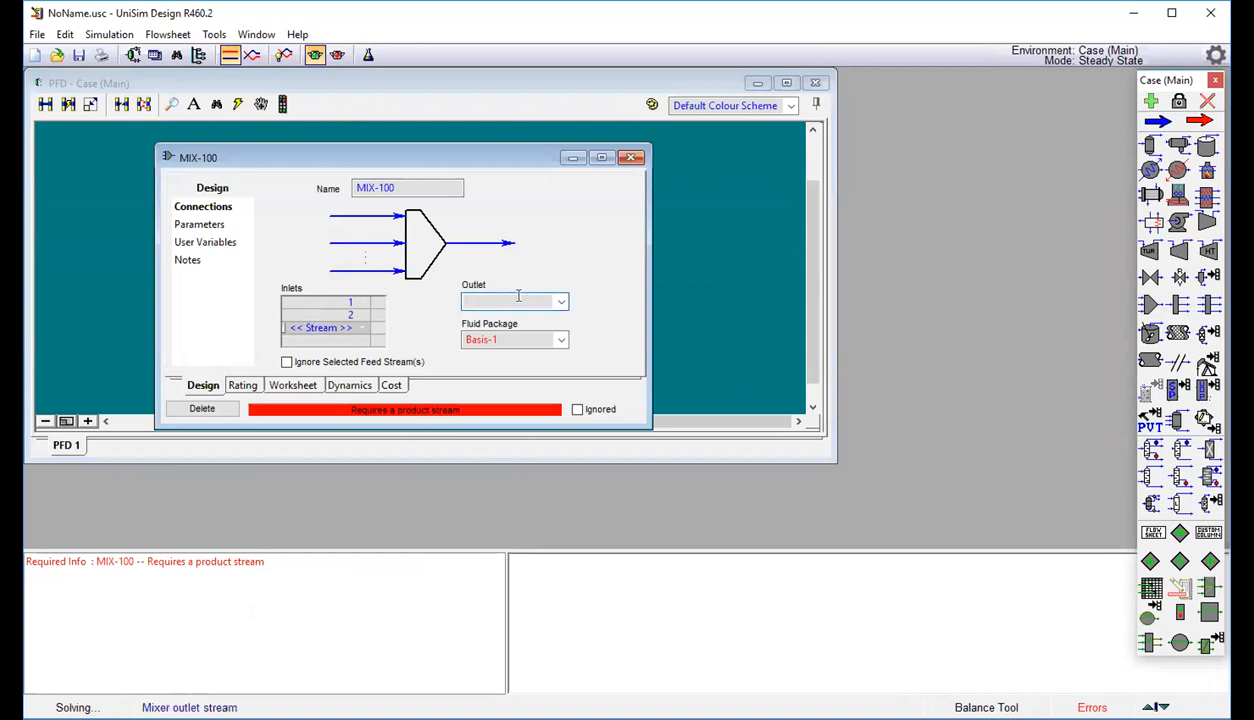
text(Mix)
key(Return)
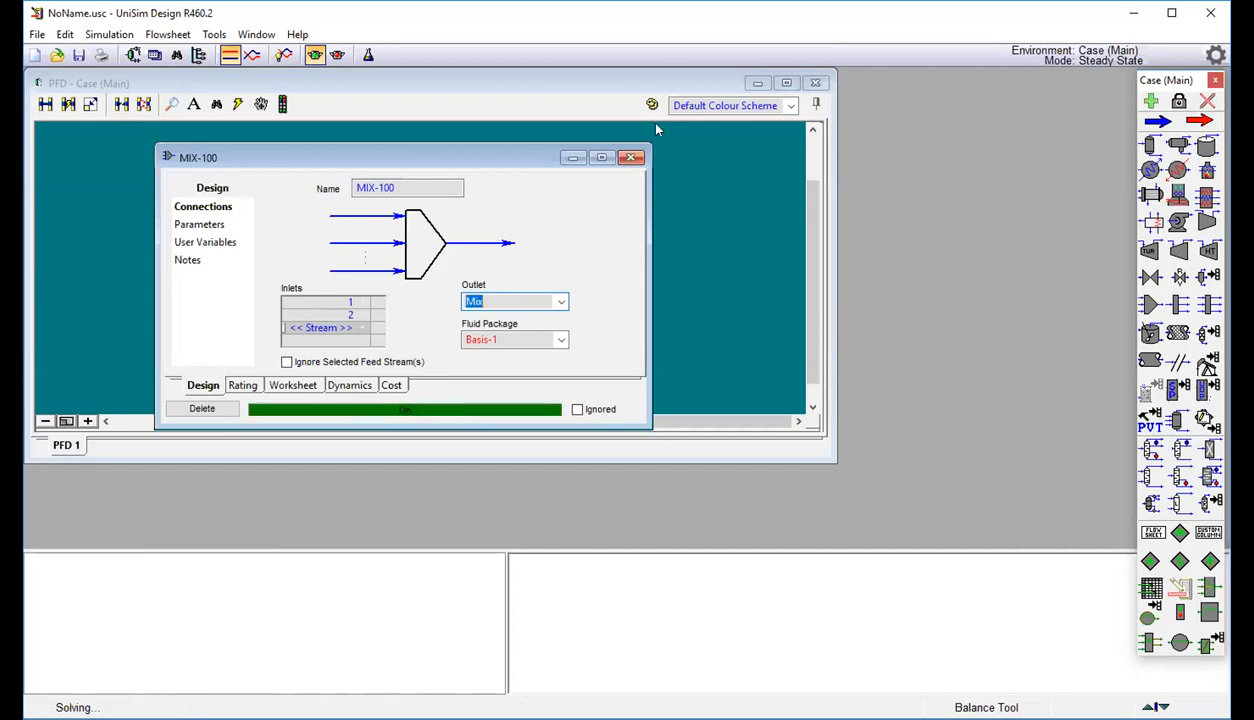
click(631, 158)
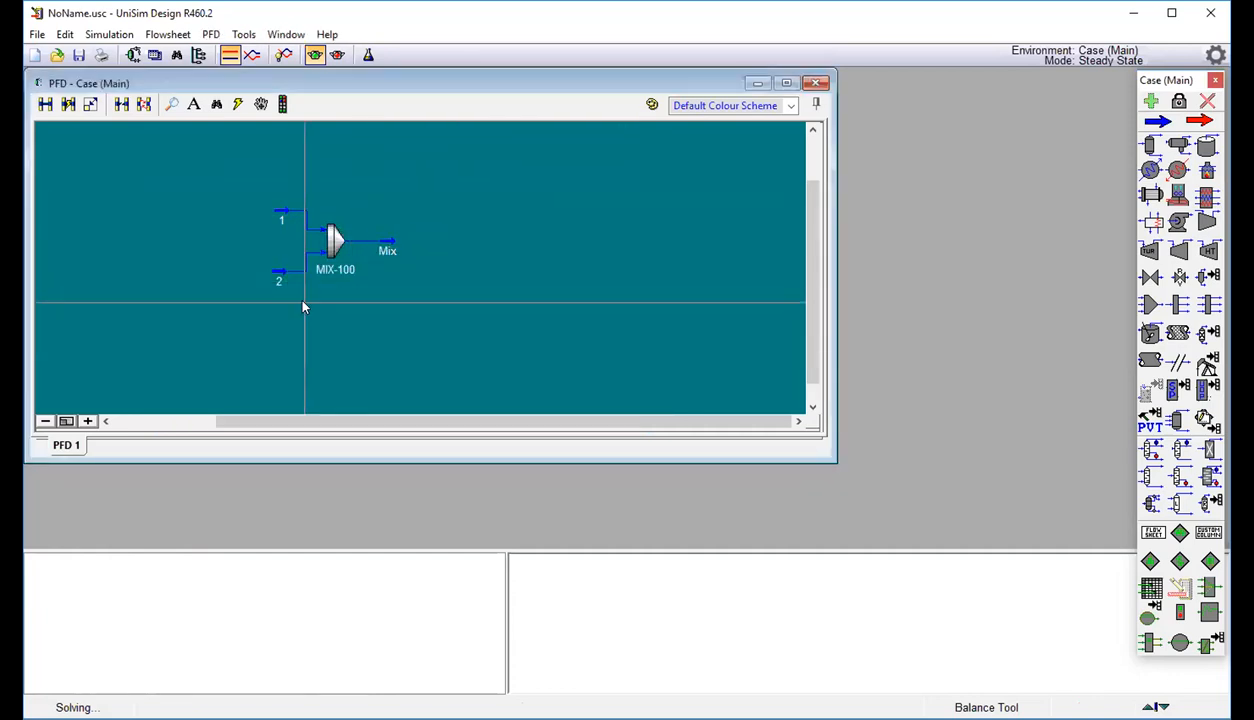
Examine the Mix stream's temperature and conditions, then its mass enthalpy and mass entropy properties, and close it.
mouse_move(366, 241)
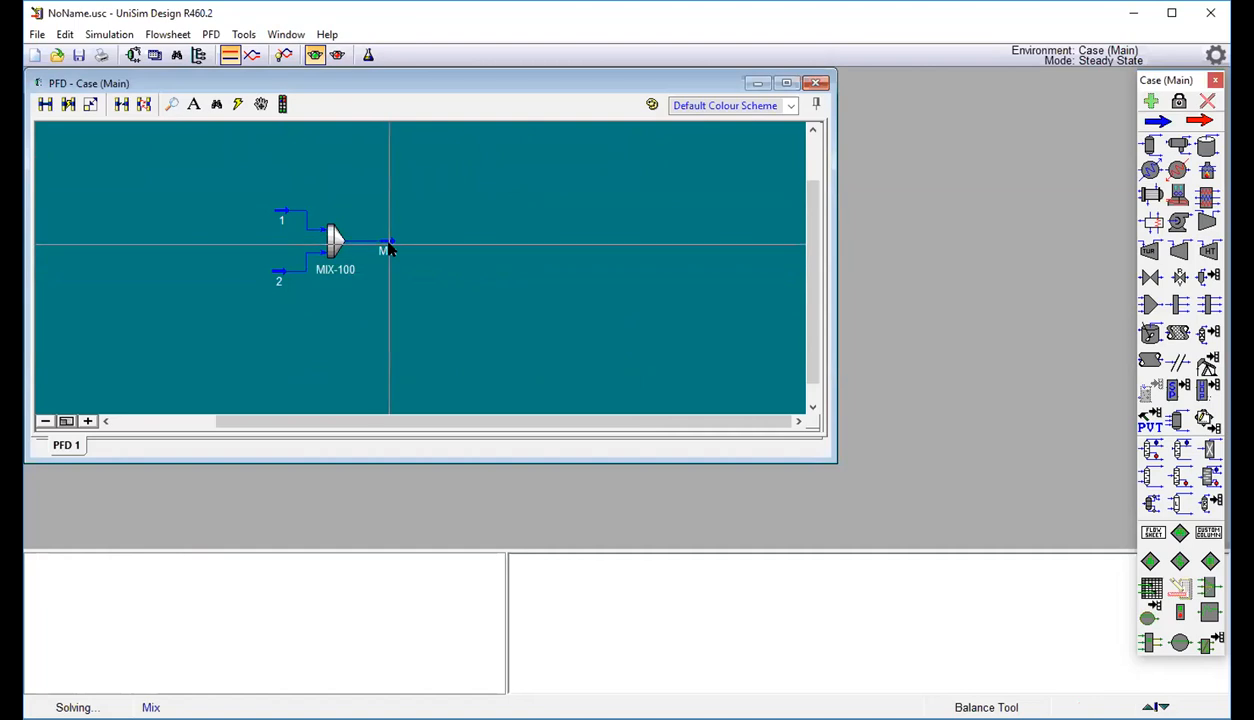
mouse_move(380, 247)
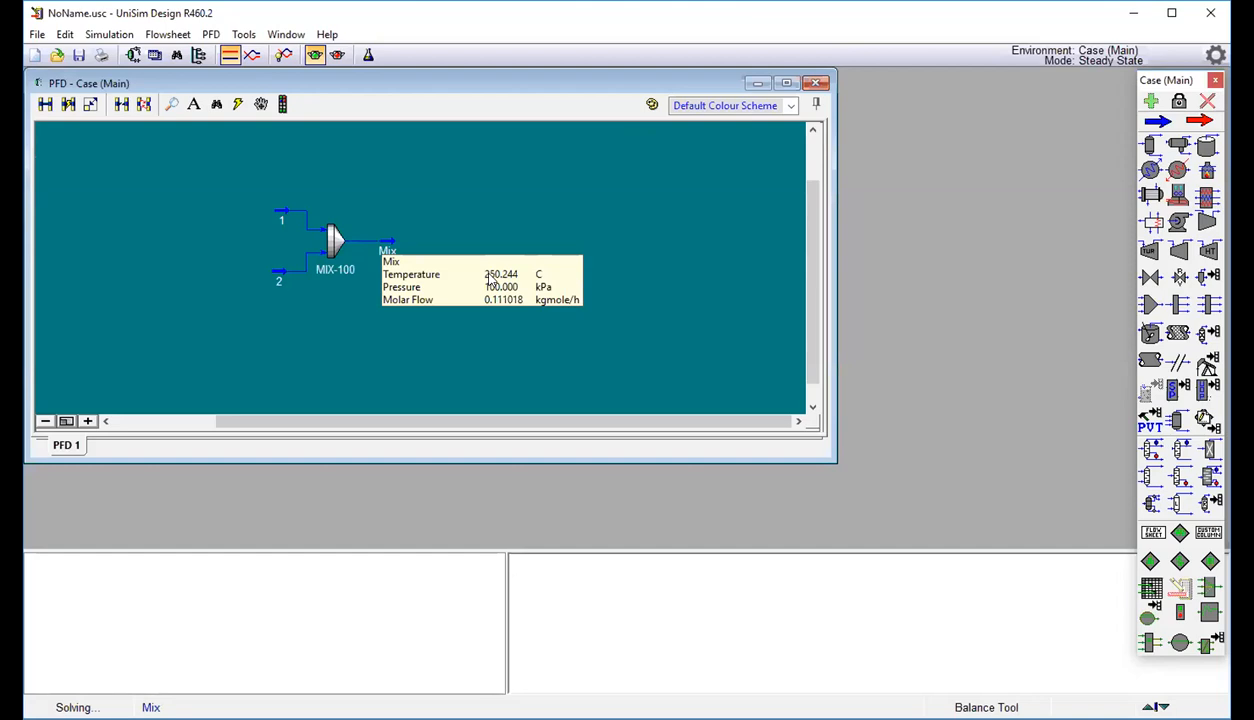
double_click(387, 245)
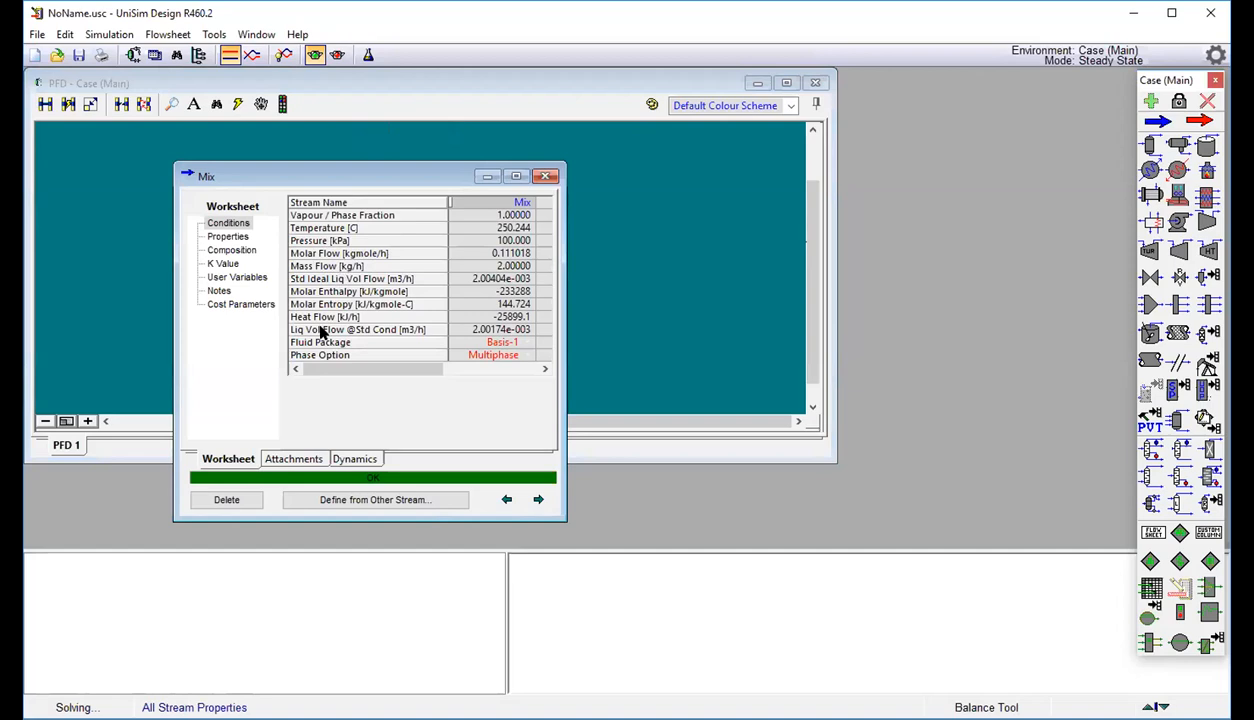
click(230, 237)
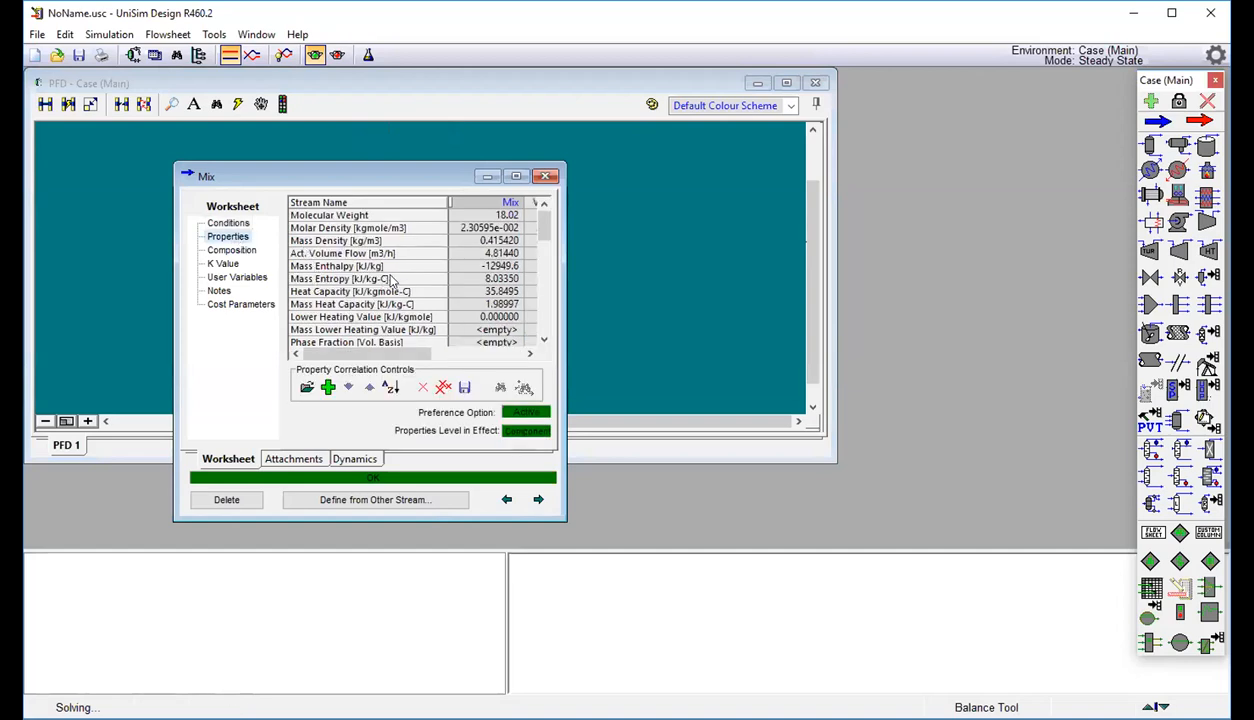
mouse_move(480, 287)
click(545, 177)
Examine stream 1's mass enthalpy and mass entropy properties, then close the stream.
double_click(280, 211)
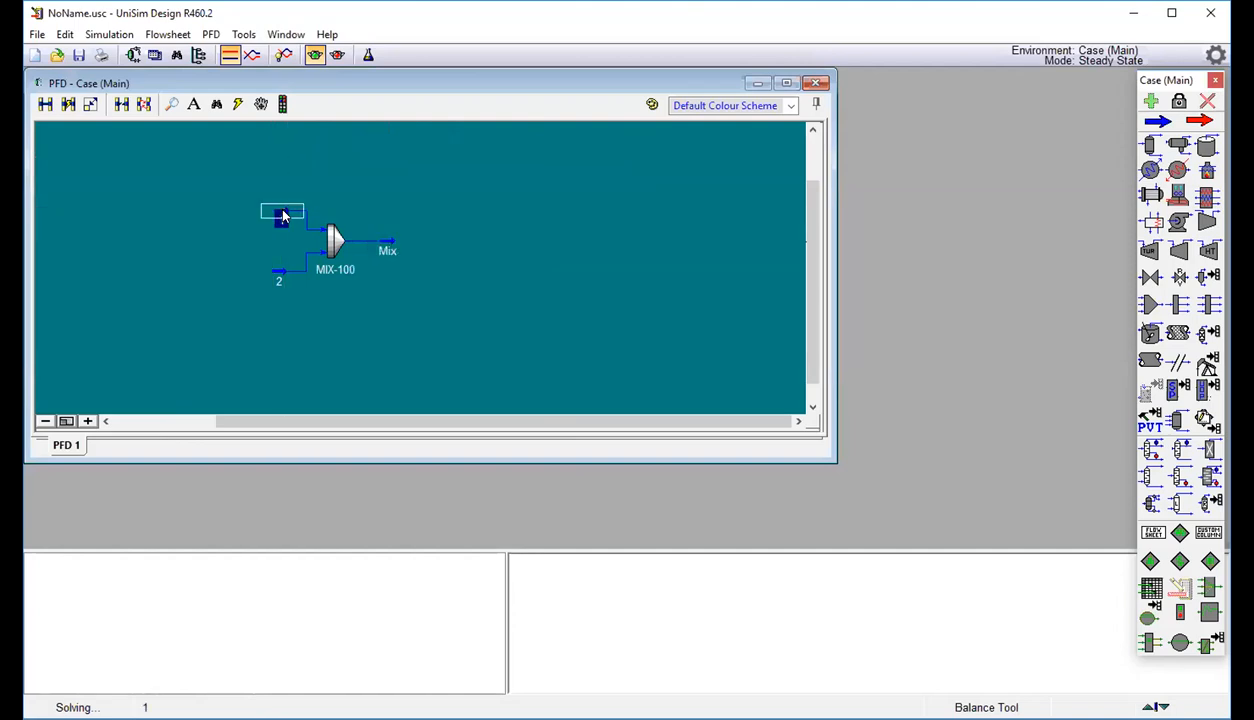
click(246, 256)
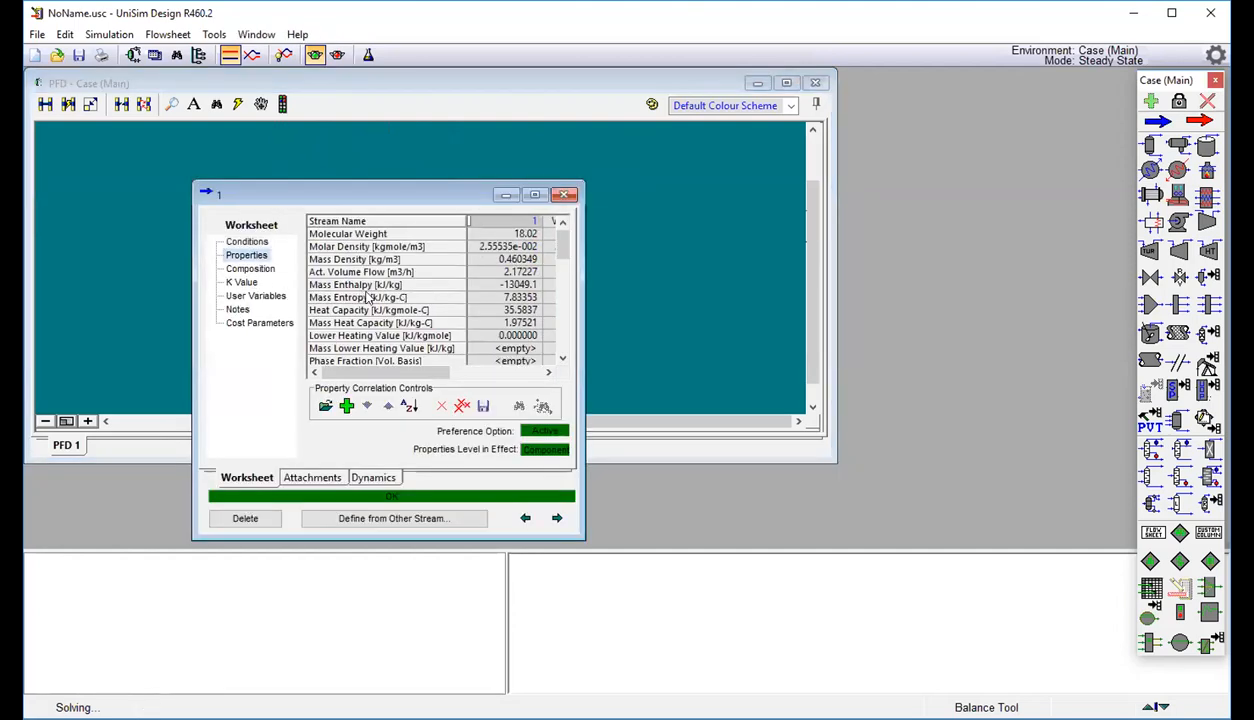
click(564, 194)
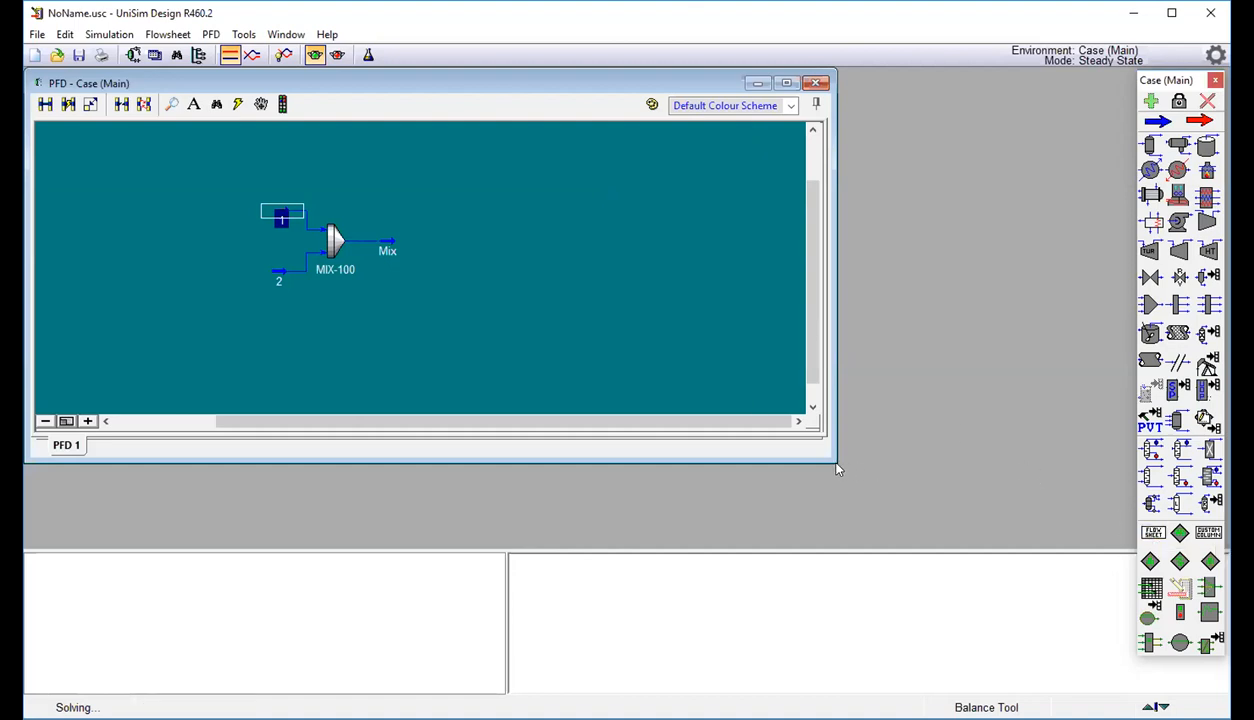
Enlarge the flowsheet window and add a spreadsheet operation to the case.
drag(829, 456, 952, 545)
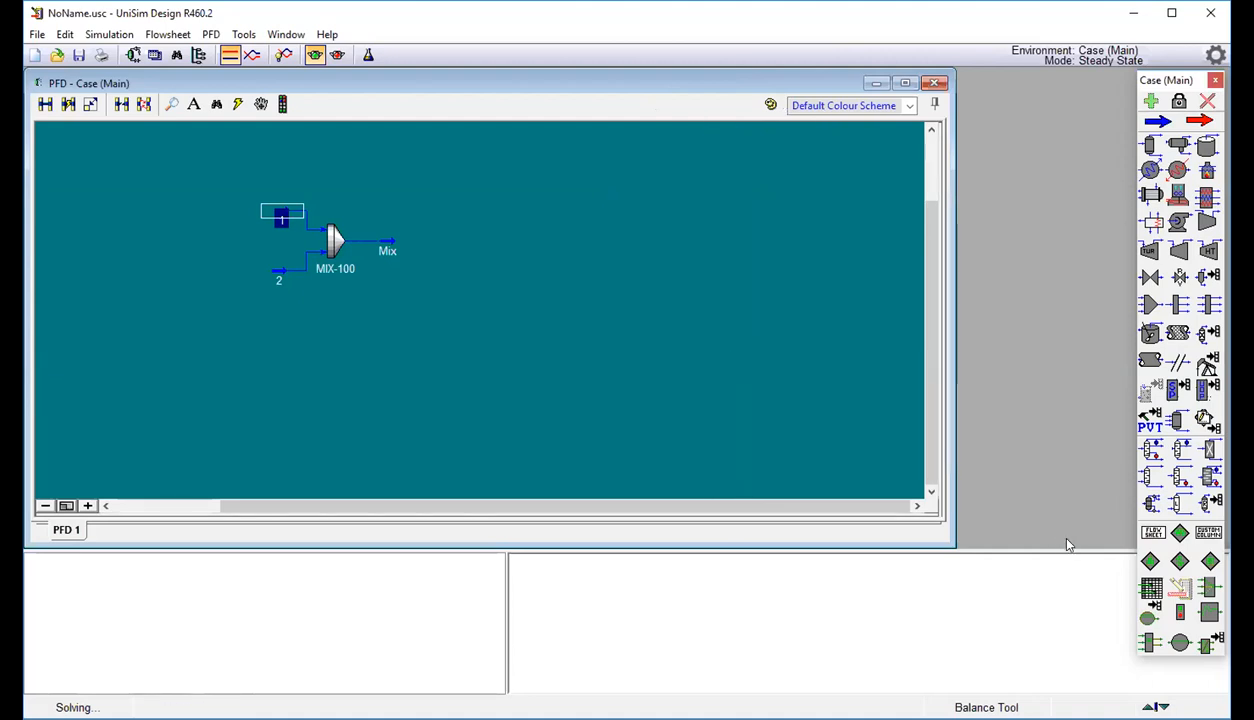
click(1151, 593)
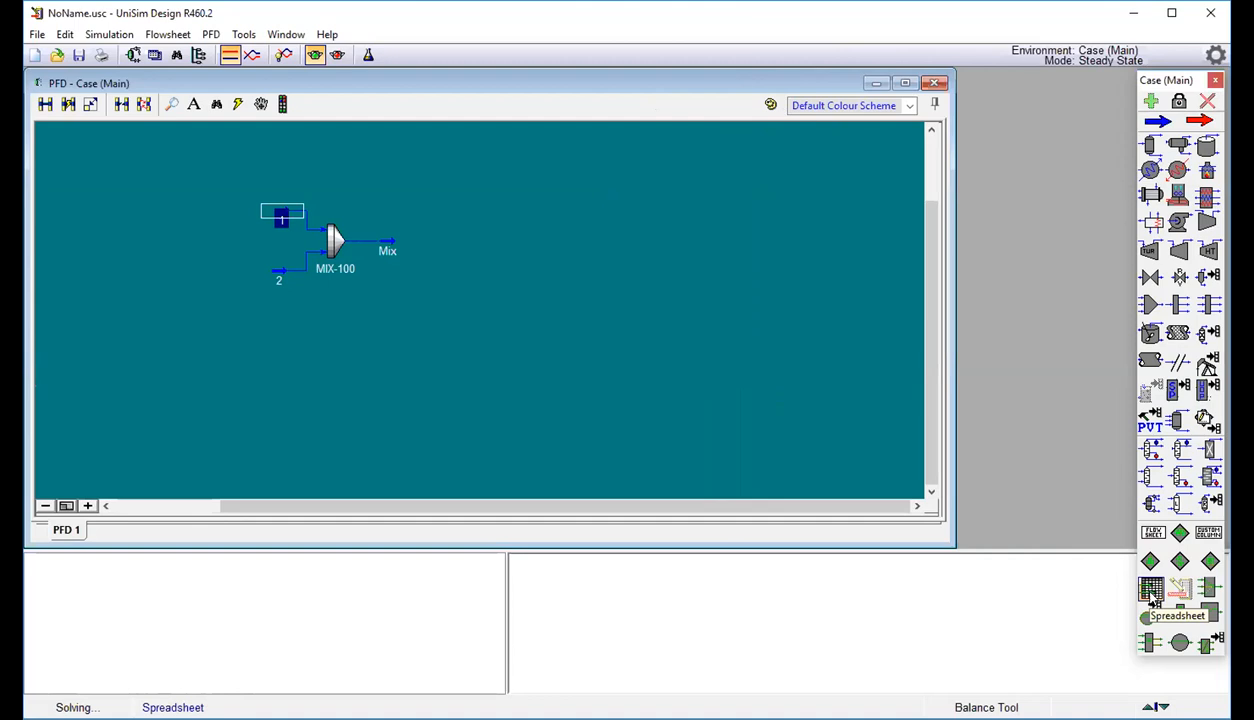
double_click(1151, 593)
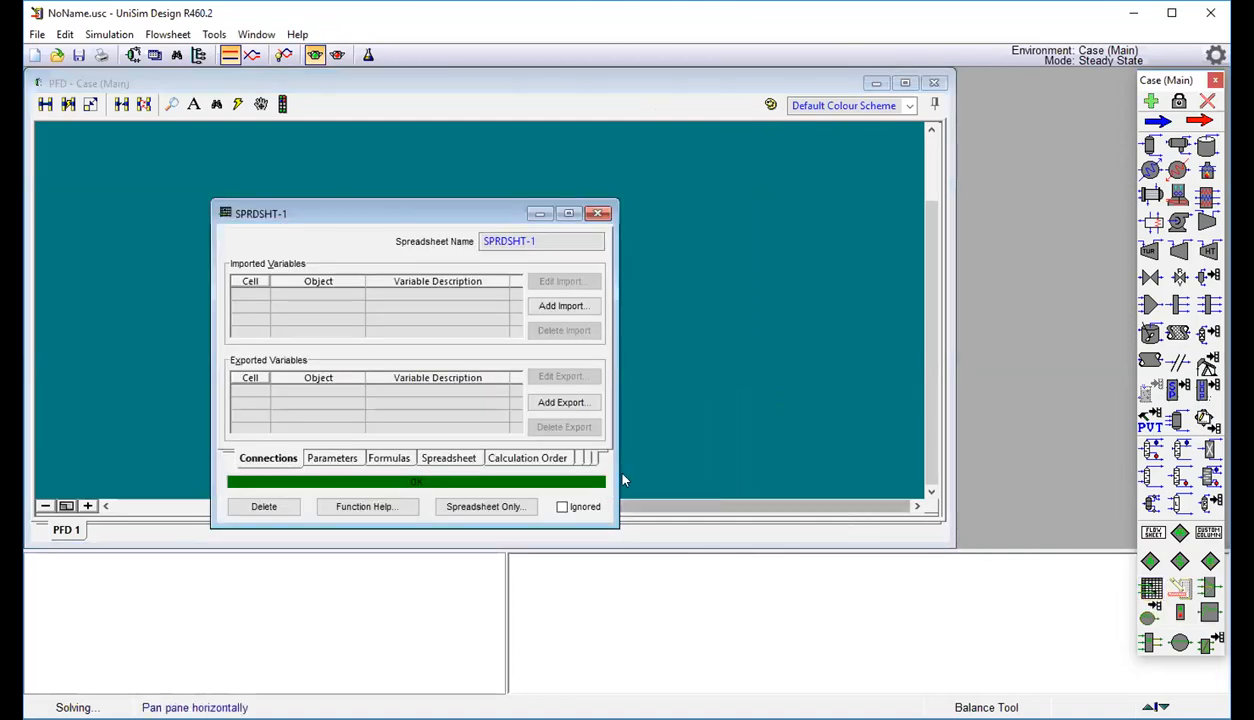
Show the cell grid of SPRDSHT-1 and enlarge the spreadsheet window.
click(438, 458)
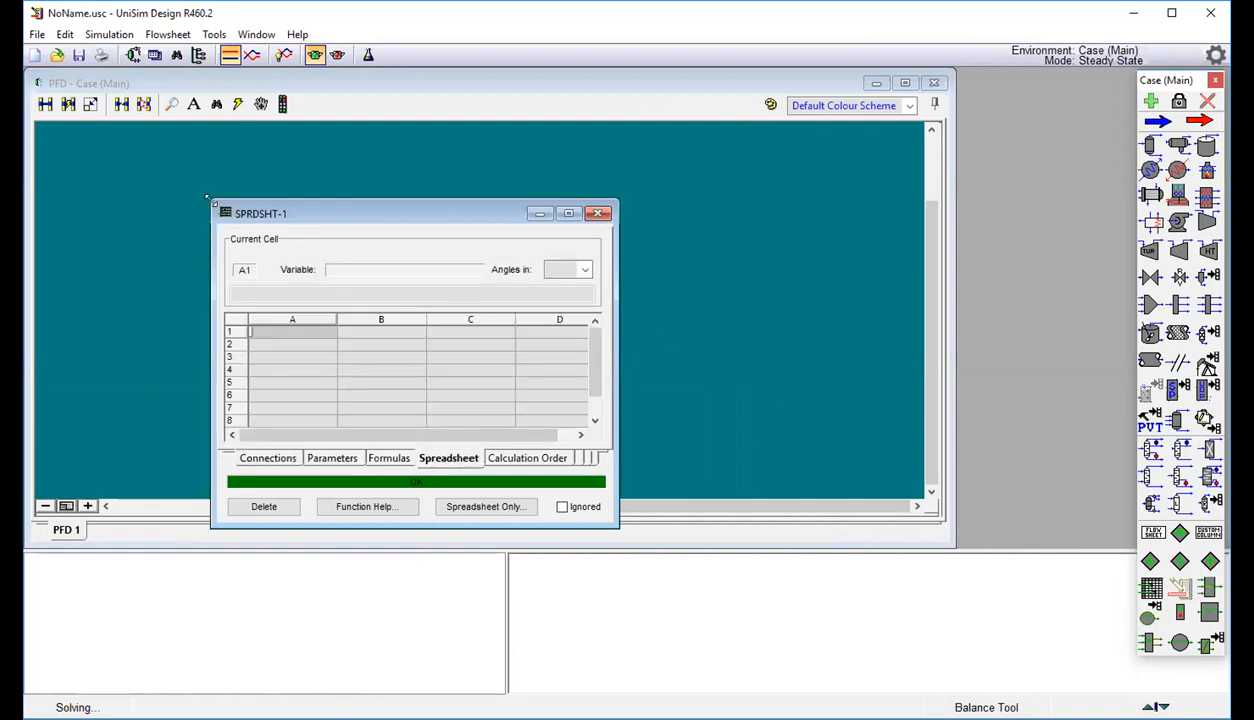
drag(208, 198, 38, 114)
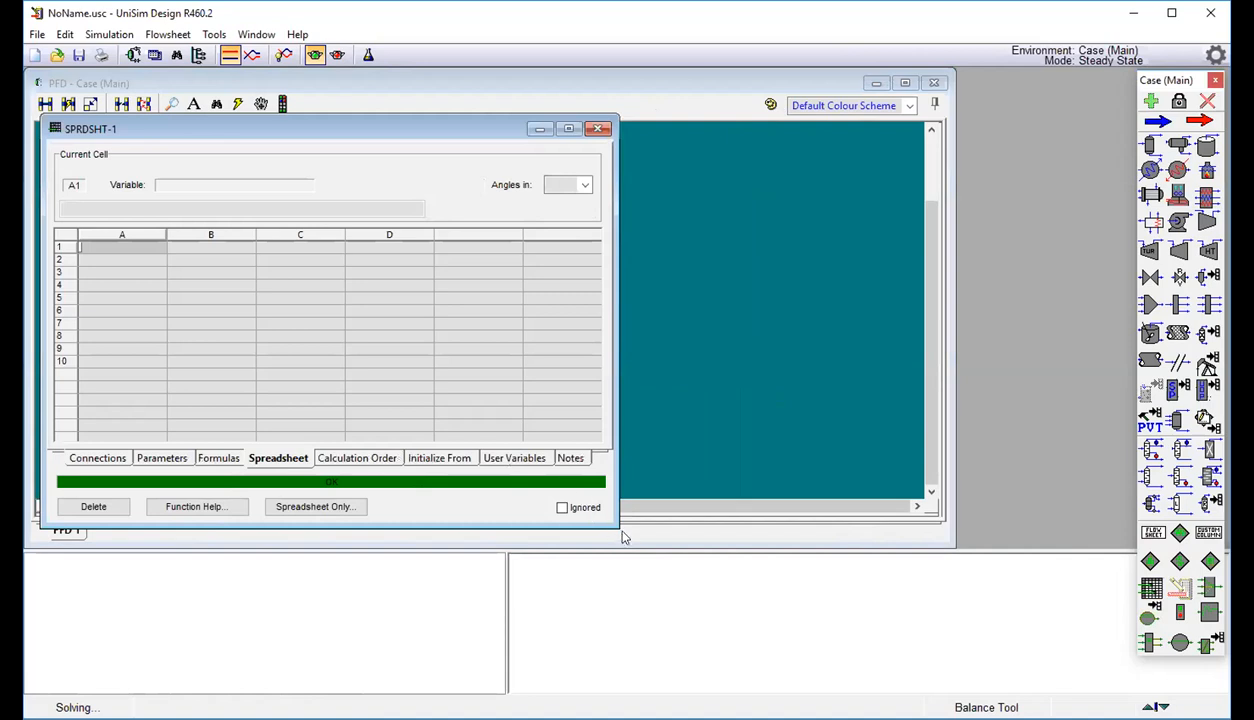
drag(614, 522, 890, 535)
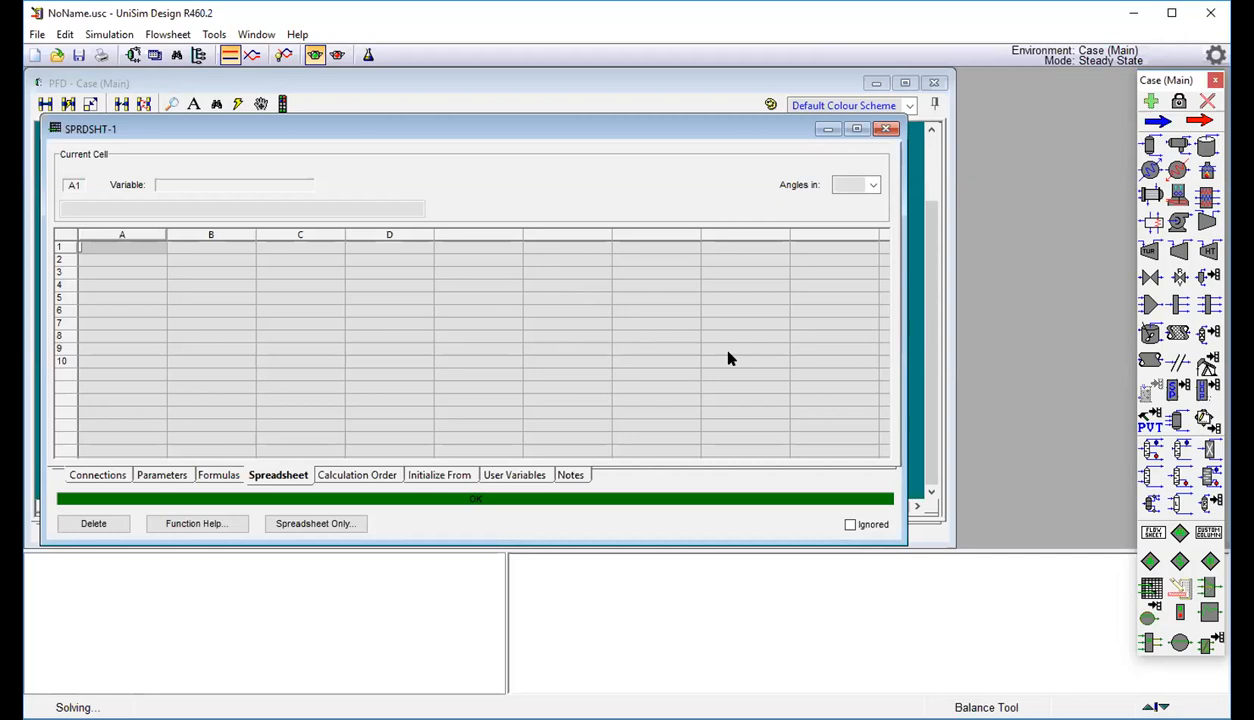
Set the spreadsheet's number of columns to 7 and return to its cell grid.
click(162, 476)
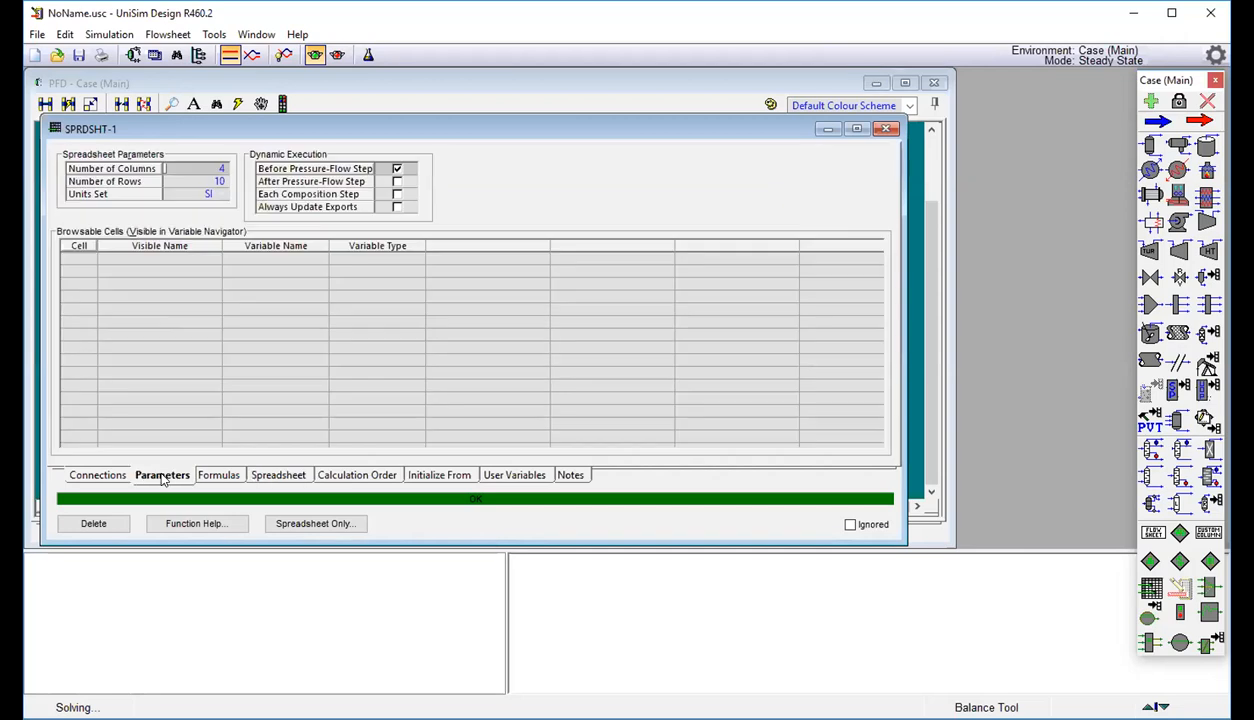
click(222, 169)
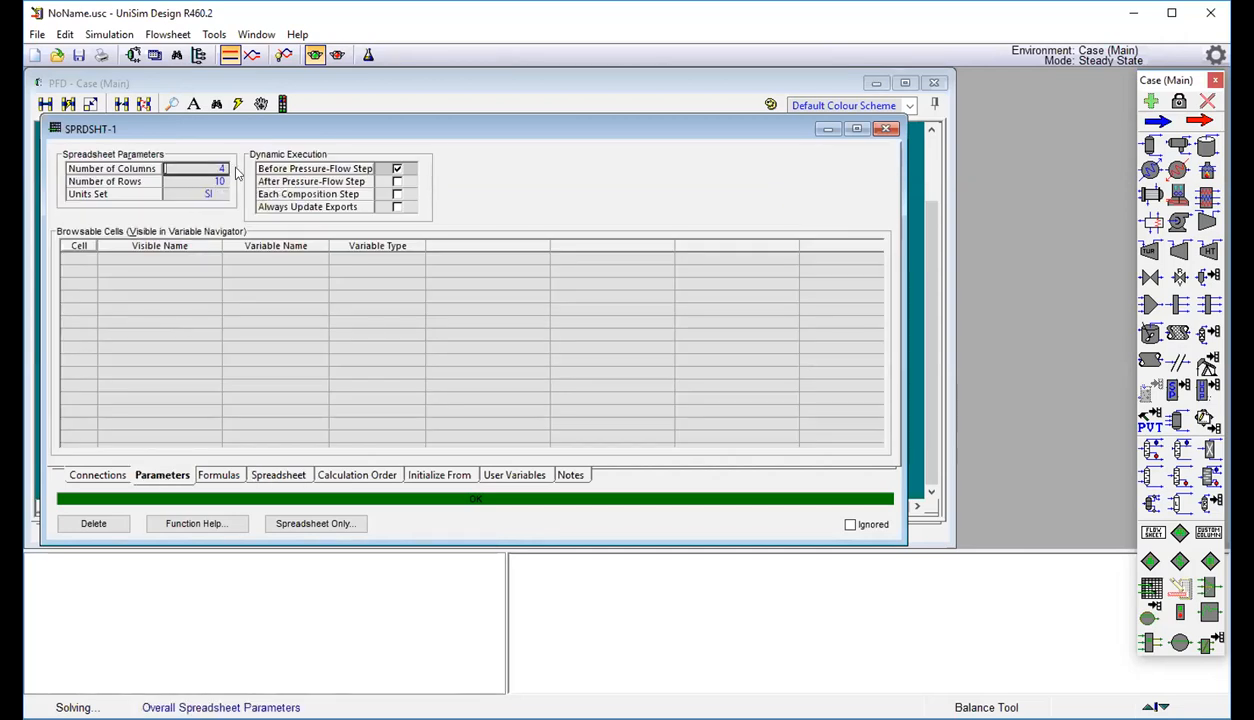
text(7)
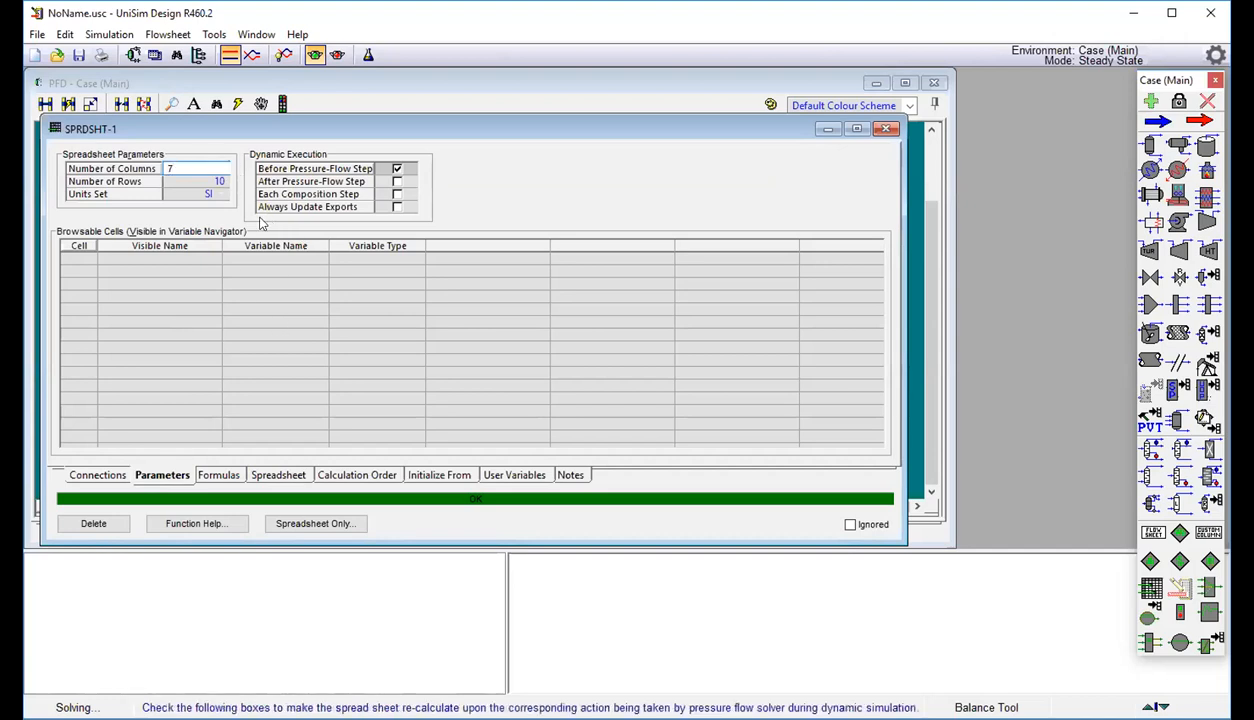
key(Return)
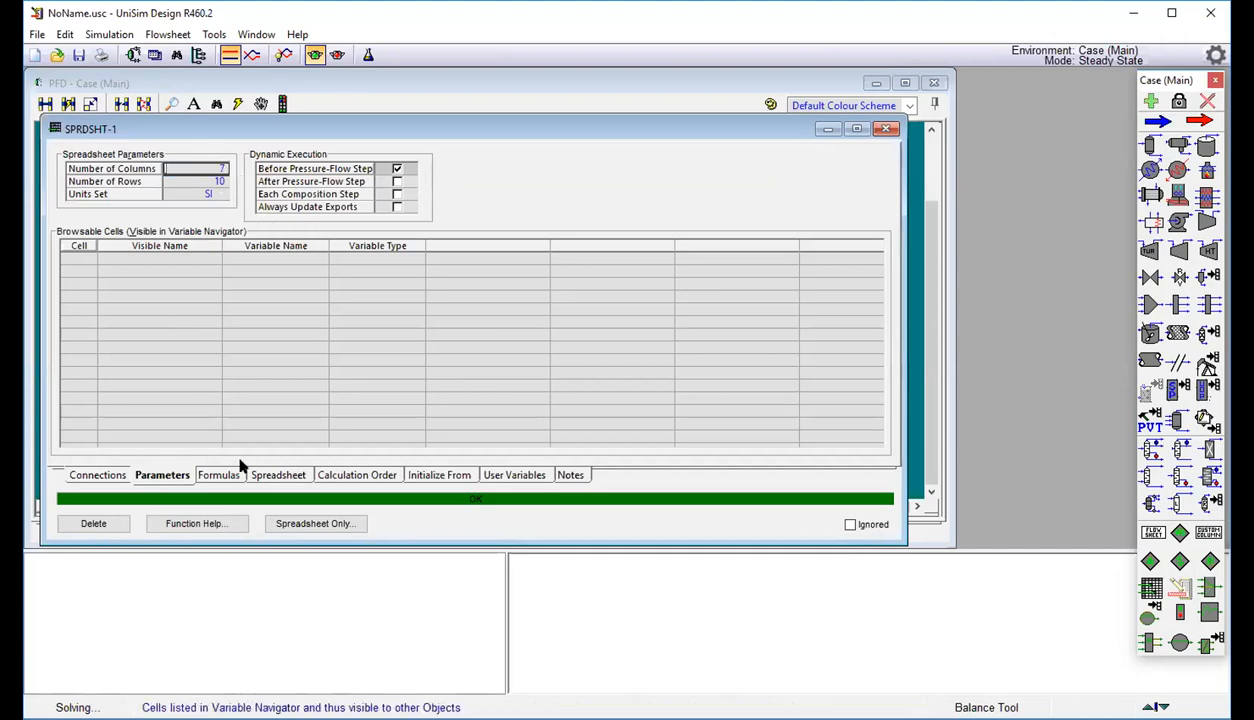
click(268, 474)
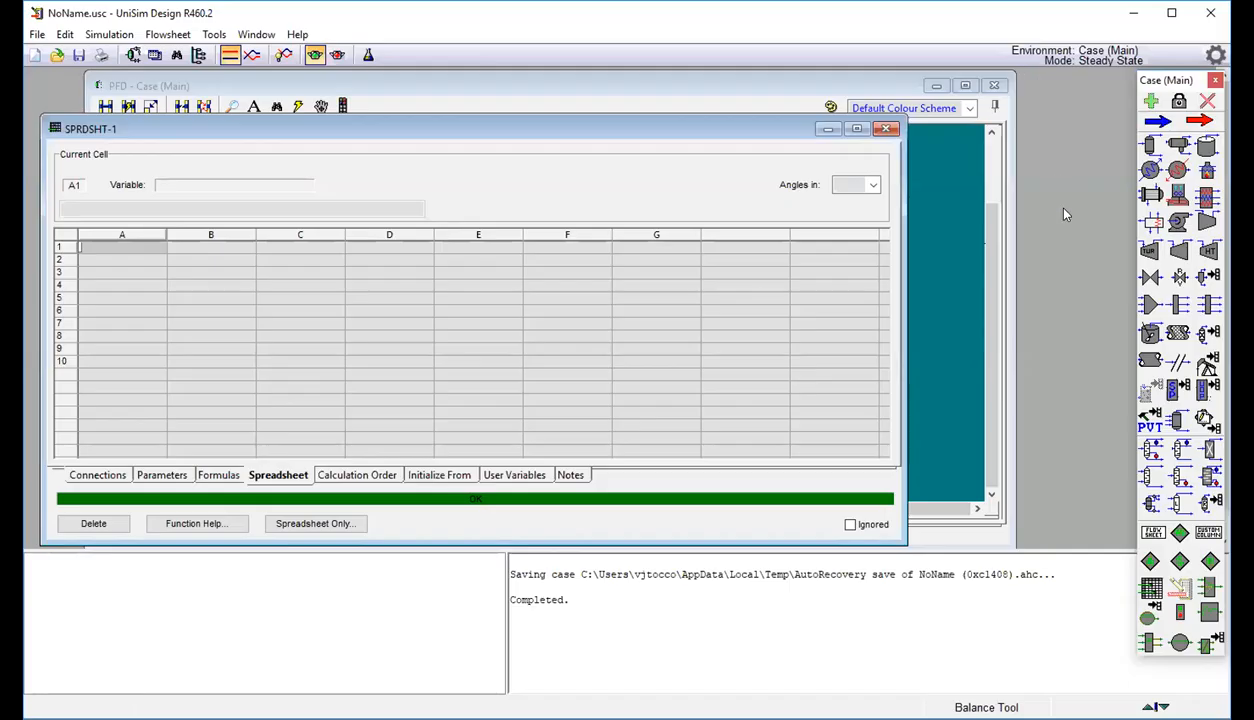
Examine the mixer MIX-100's product conditions on the flowsheet, then return to the spreadsheet.
click(716, 86)
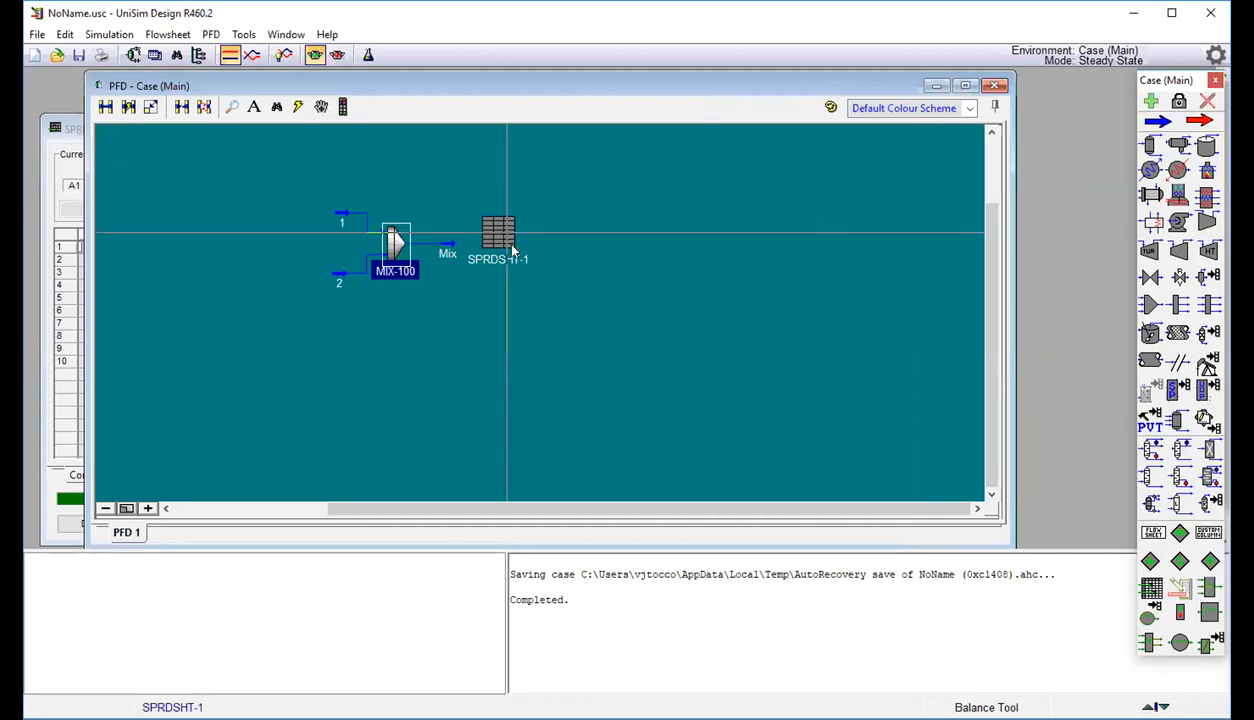
mouse_move(396, 243)
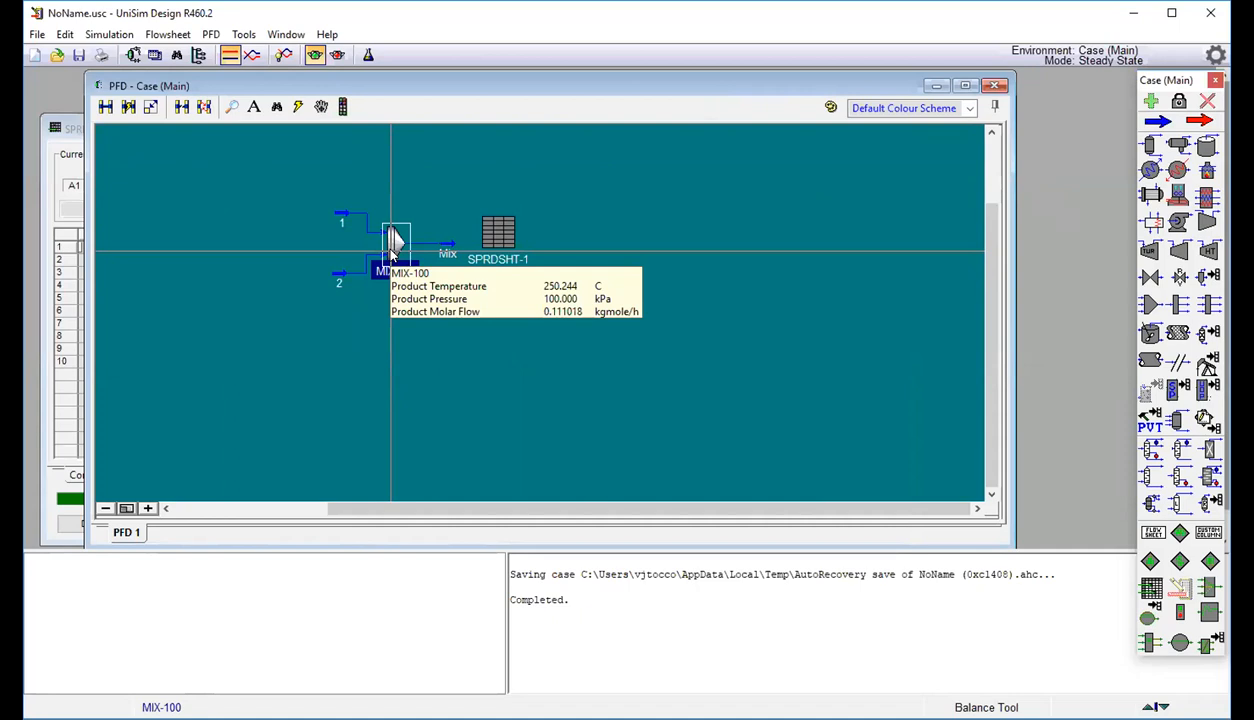
click(71, 133)
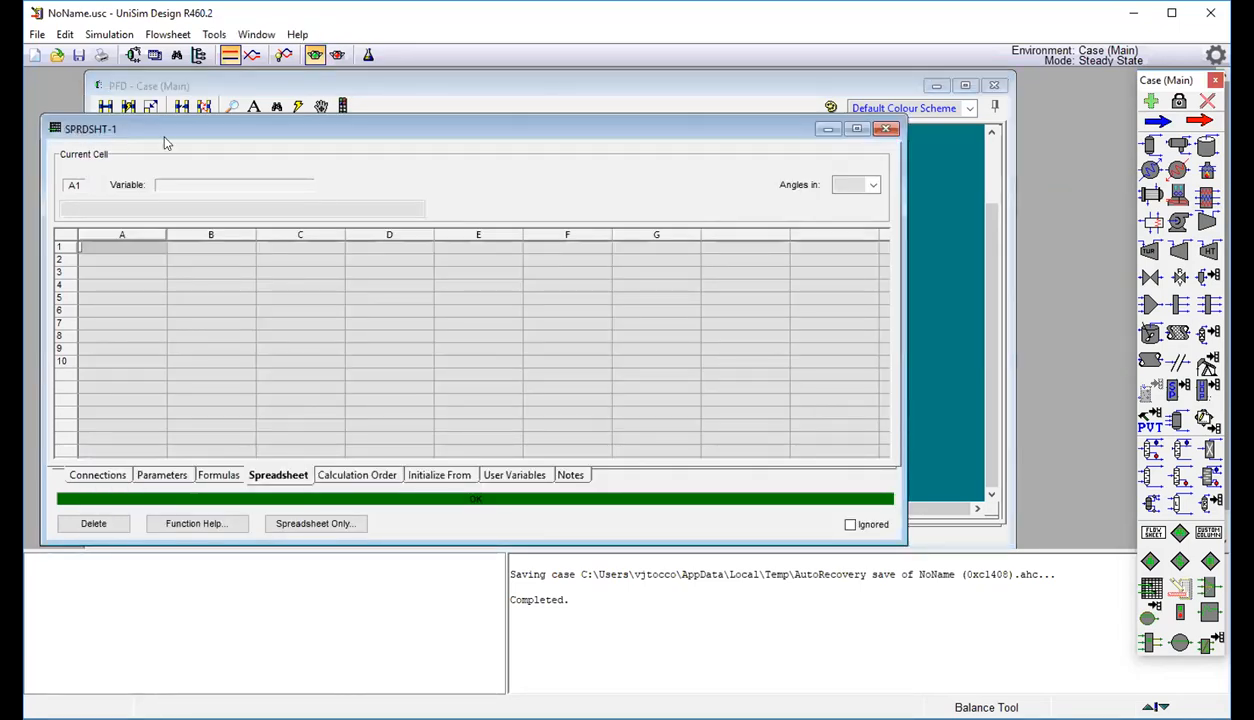
Label spreadsheet cells A1 through D1 as m1, sS1, m2 and sS2.
click(139, 250)
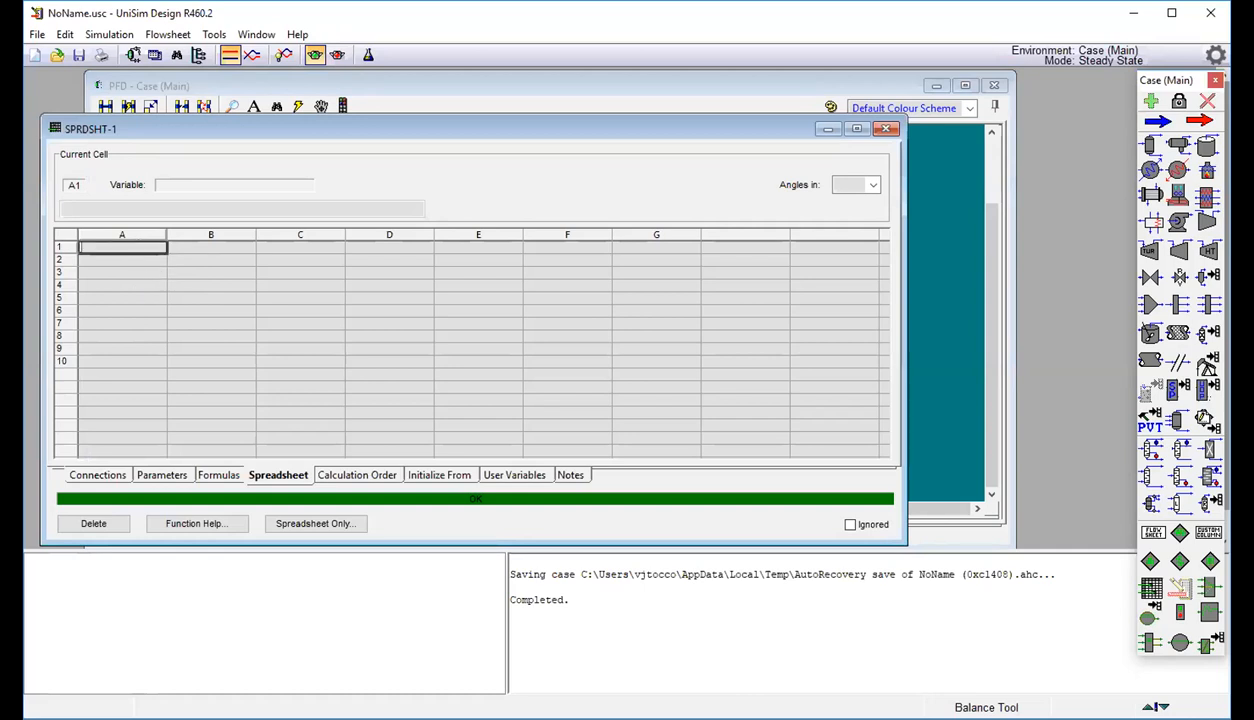
text(m1)
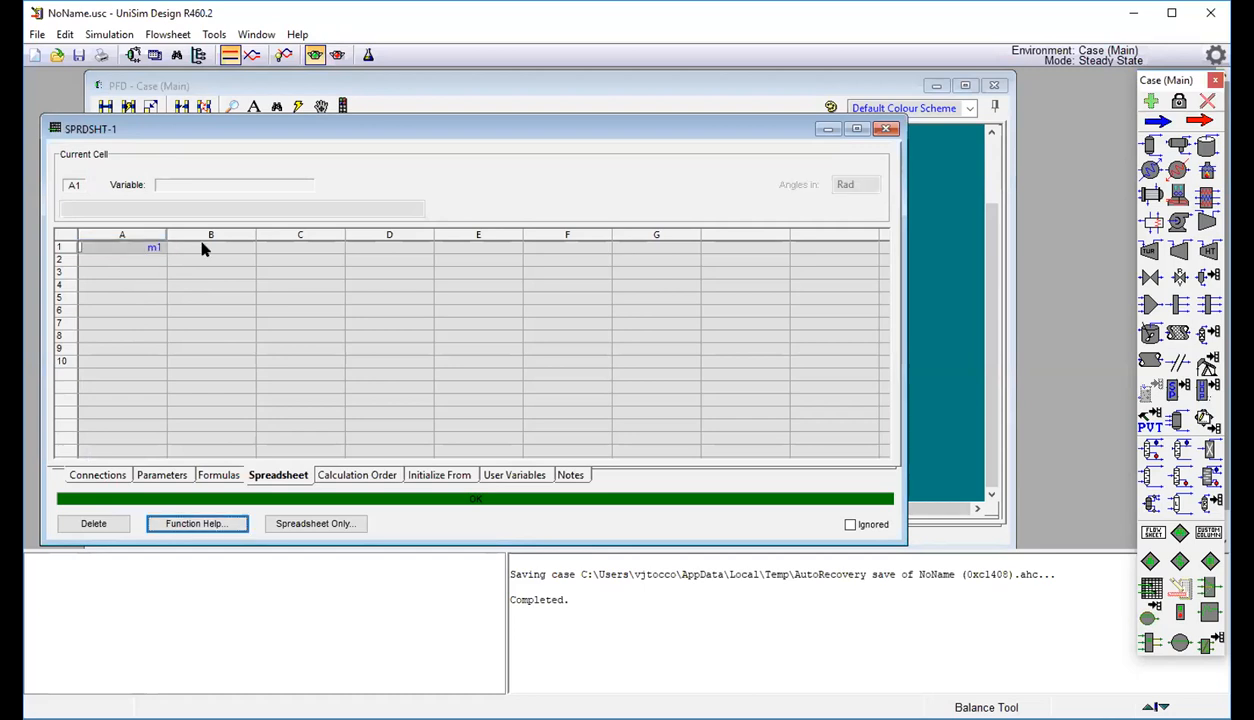
click(201, 247)
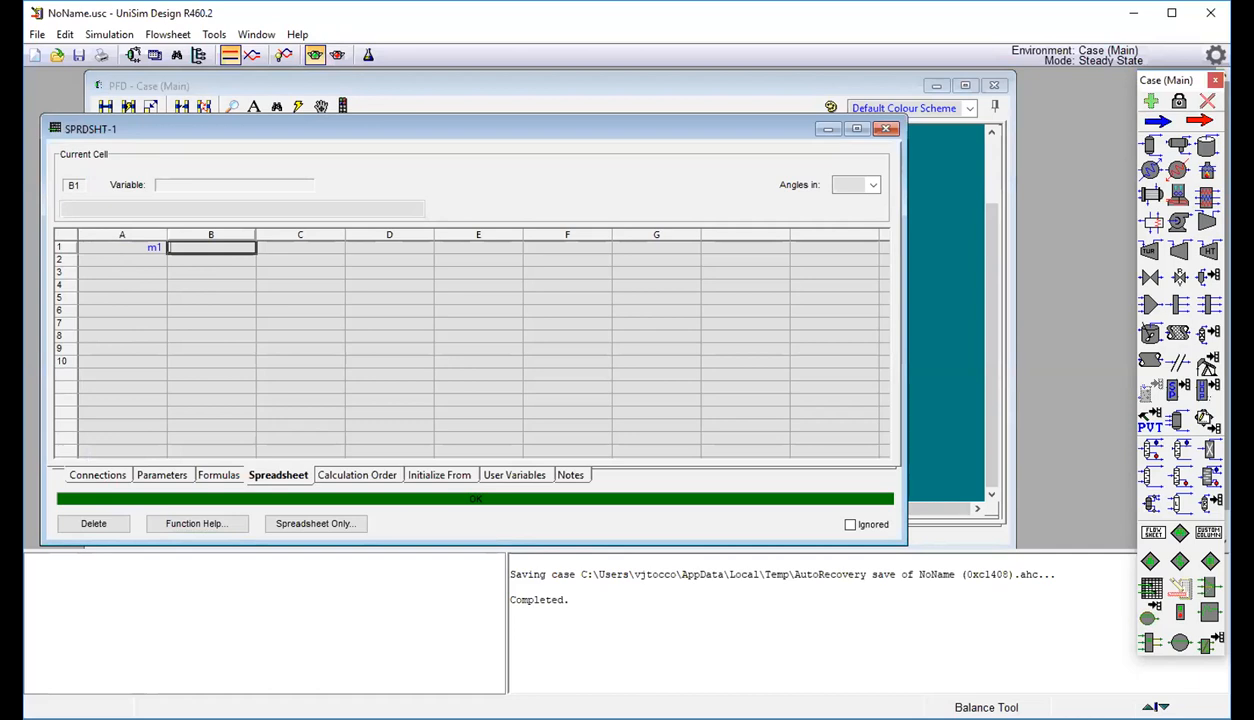
text(sS1)
click(325, 252)
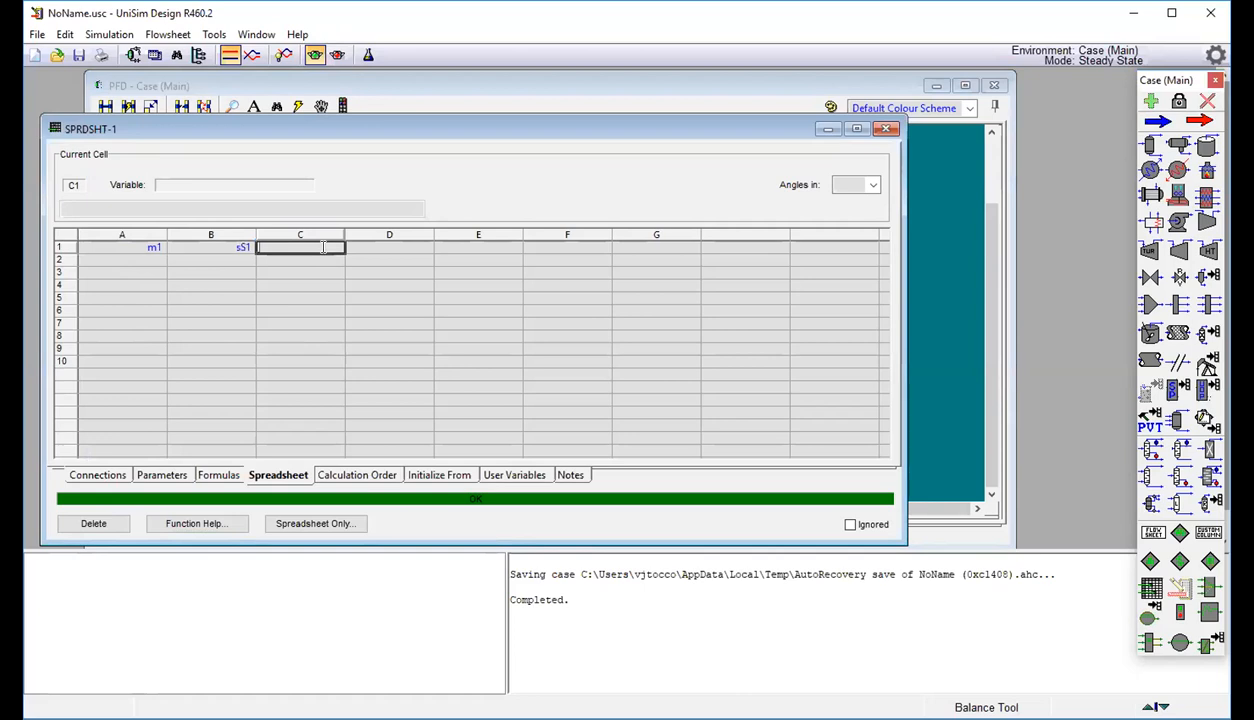
text(m2)
click(390, 252)
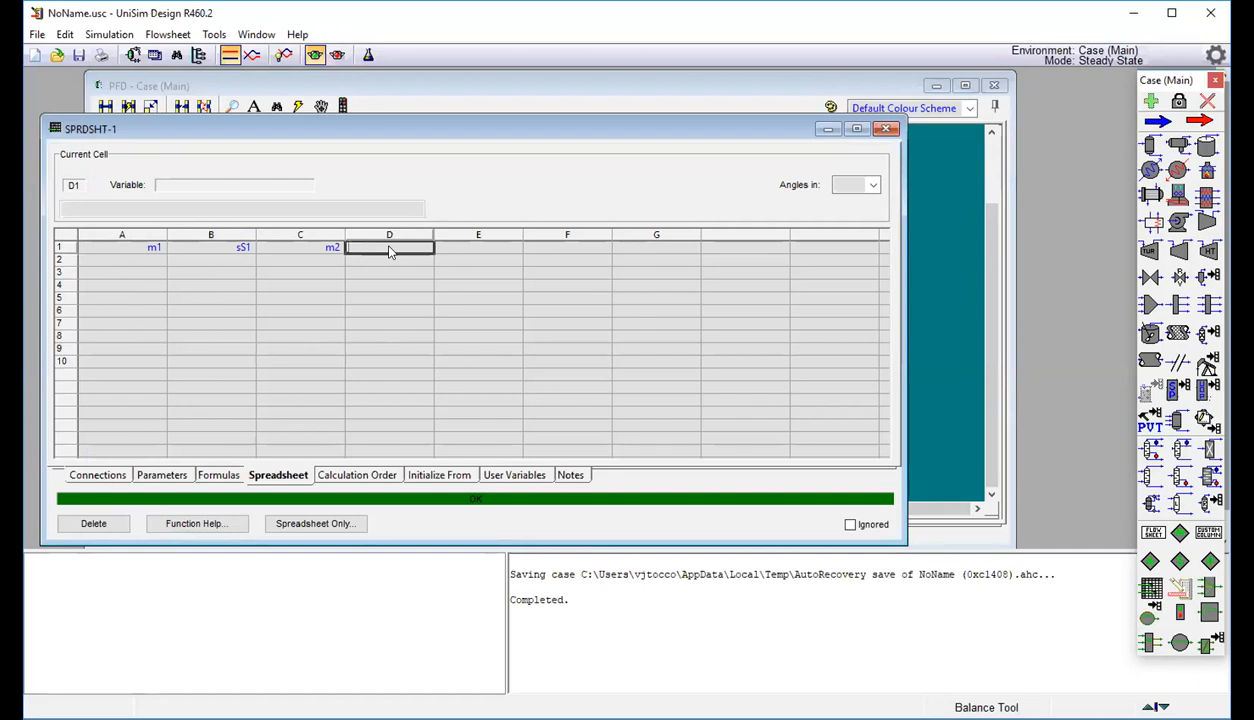
text(sS2)
Label spreadsheet cells E1 through G1 as mmix, sSmis and Sgen.
click(461, 247)
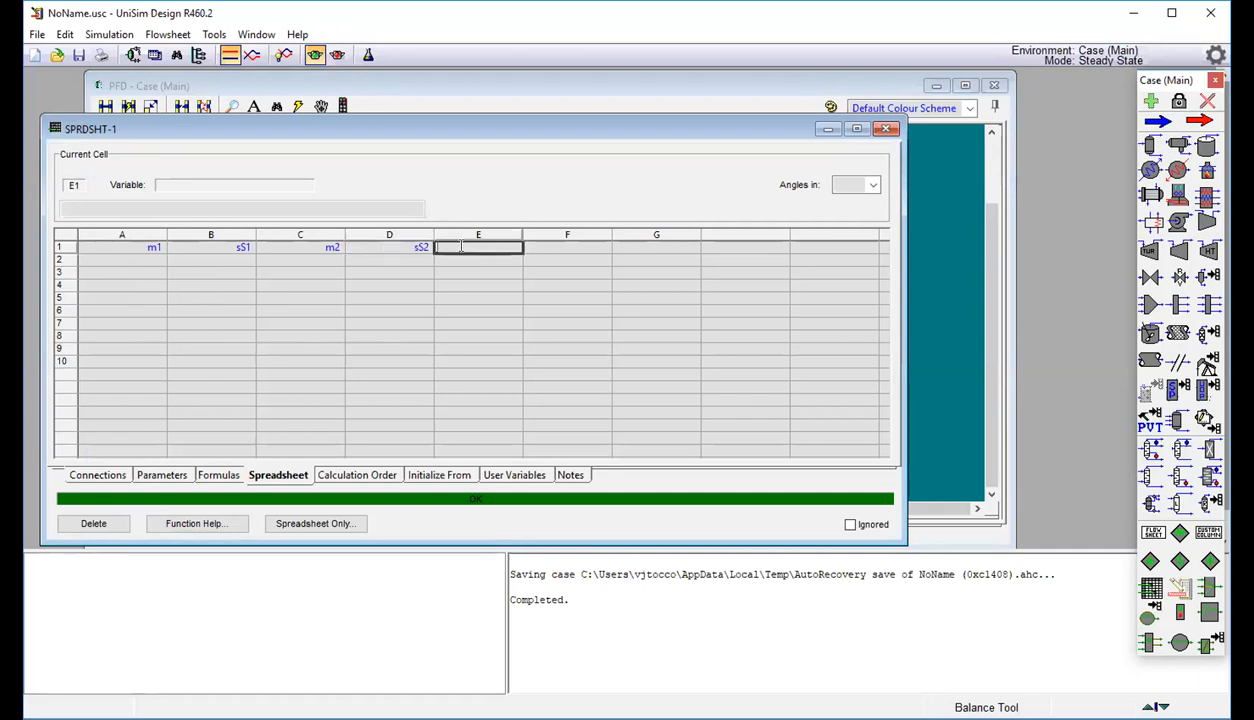
text(mmix)
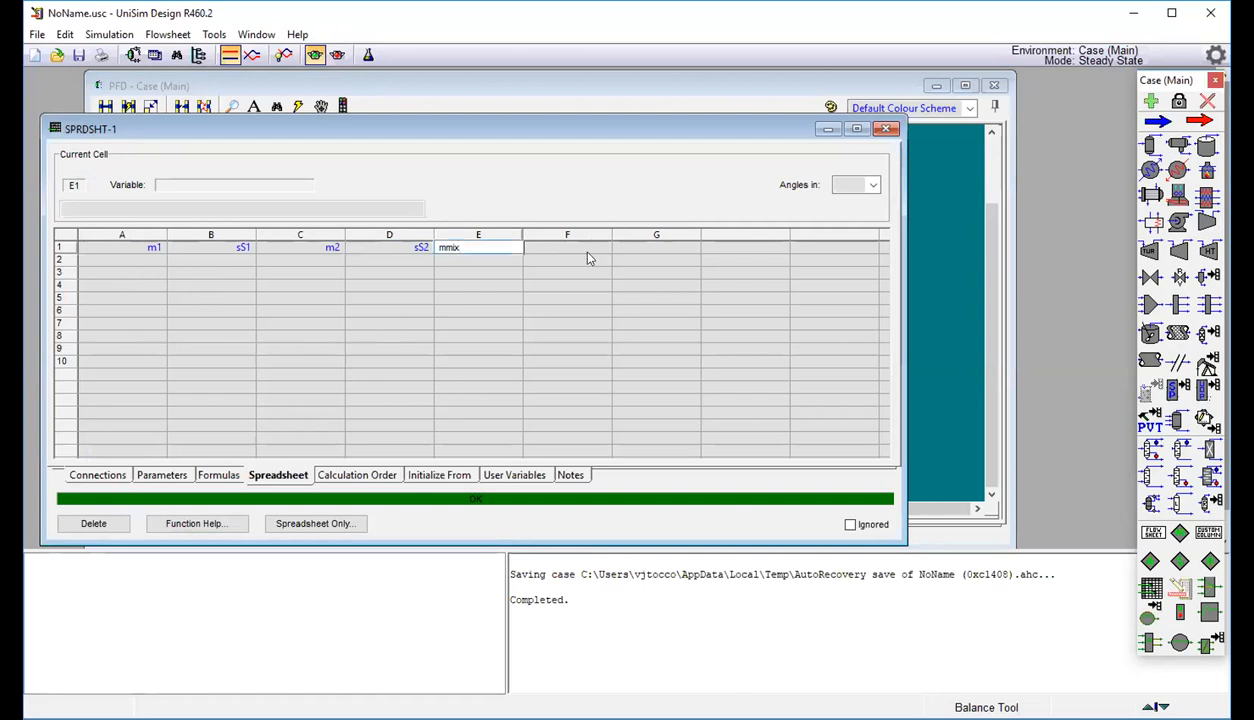
click(588, 249)
text(sS)
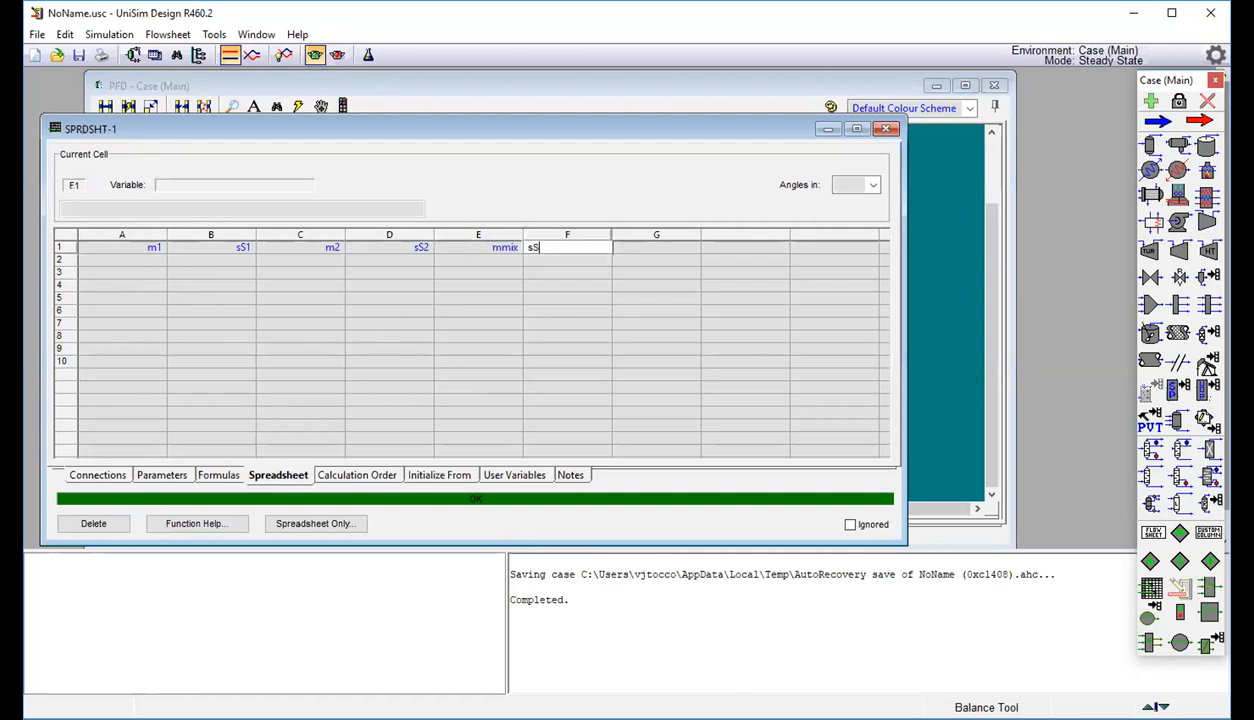
text(mis)
click(643, 249)
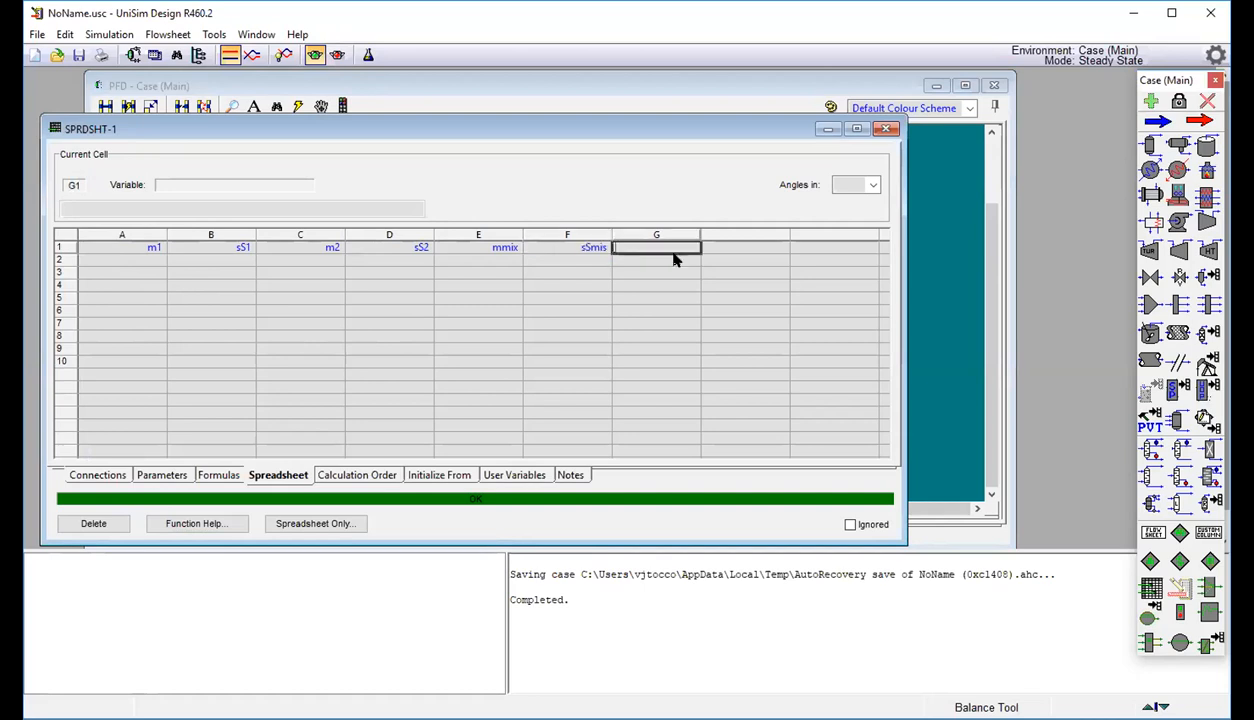
text(Sgen)
Import the Mass Flow variable of stream 1 into cell A2.
click(136, 264)
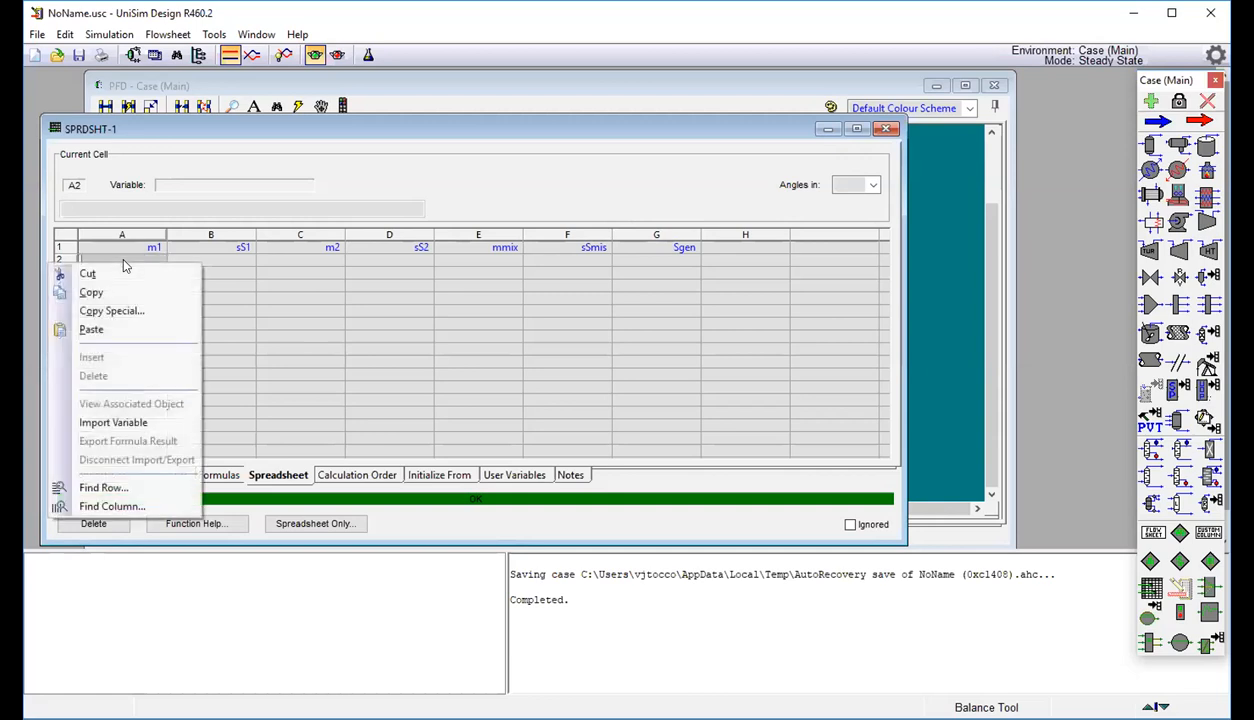
click(127, 425)
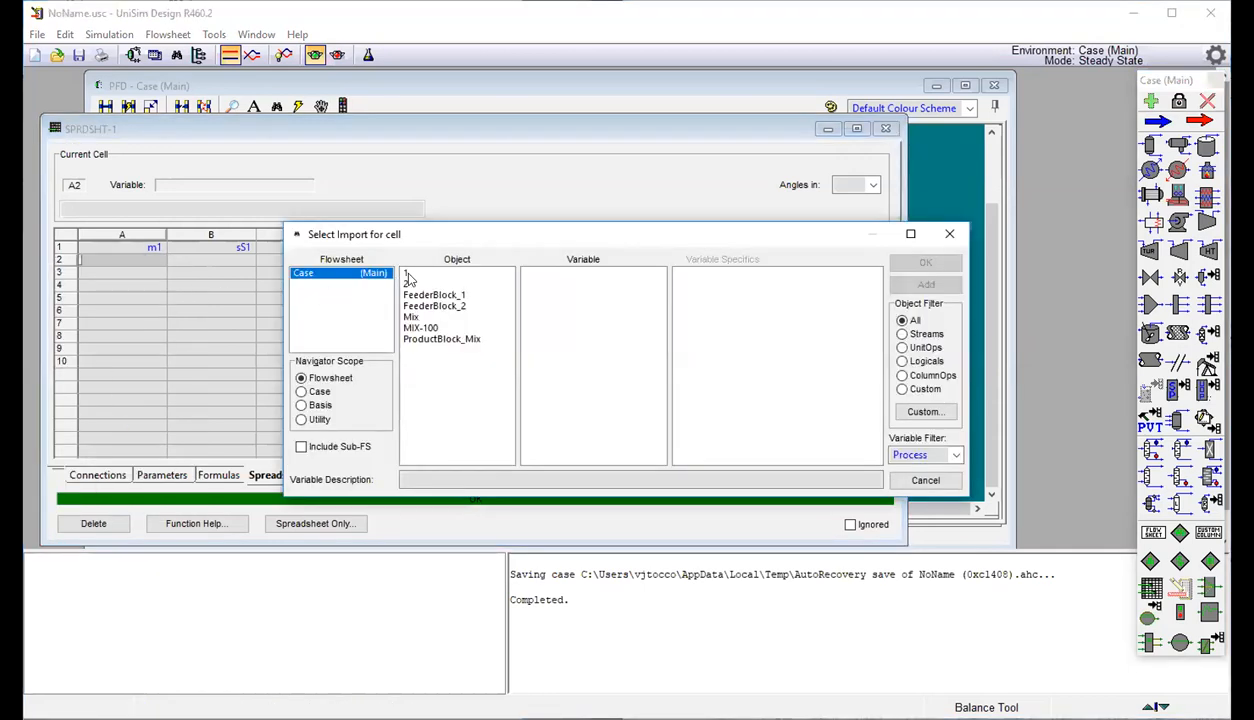
click(408, 274)
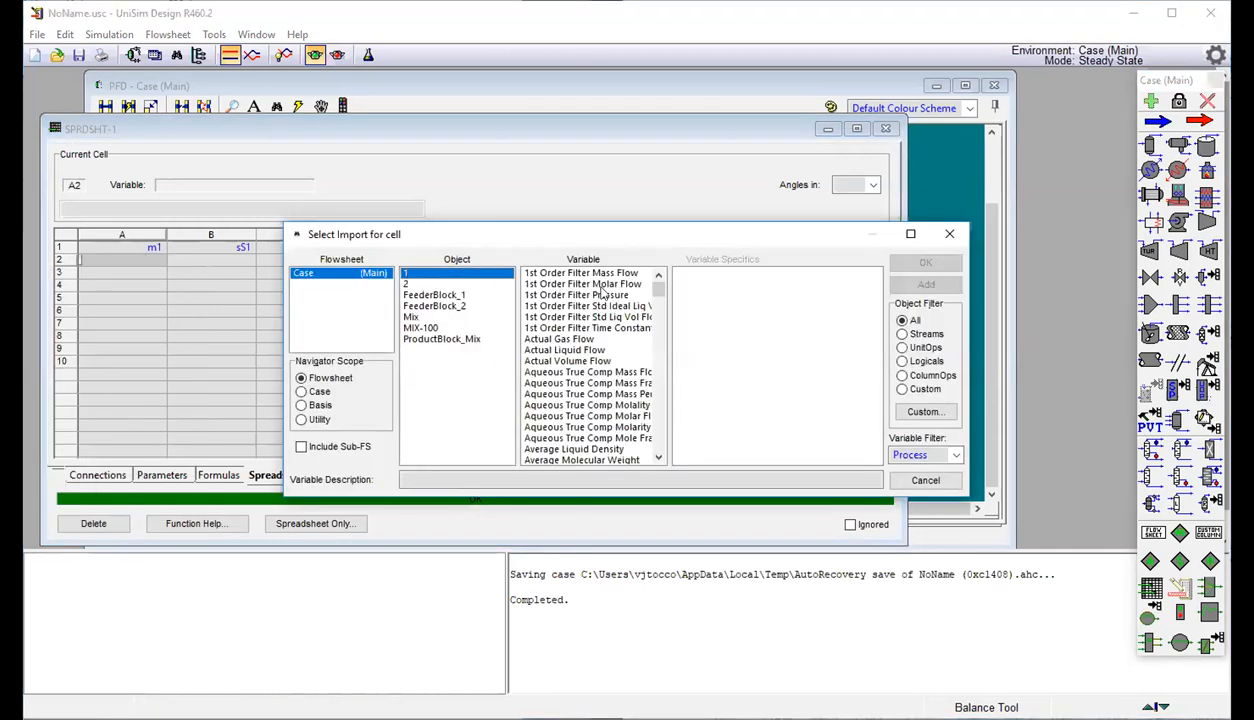
drag(659, 290, 645, 350)
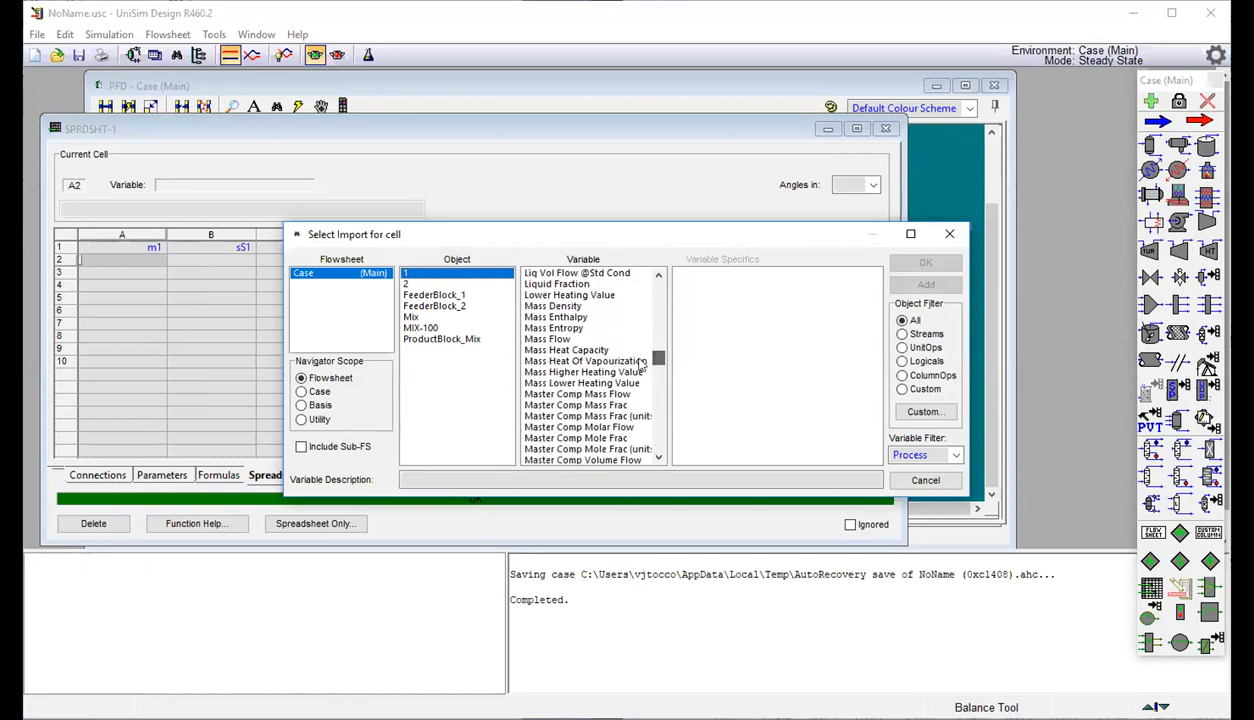
click(535, 339)
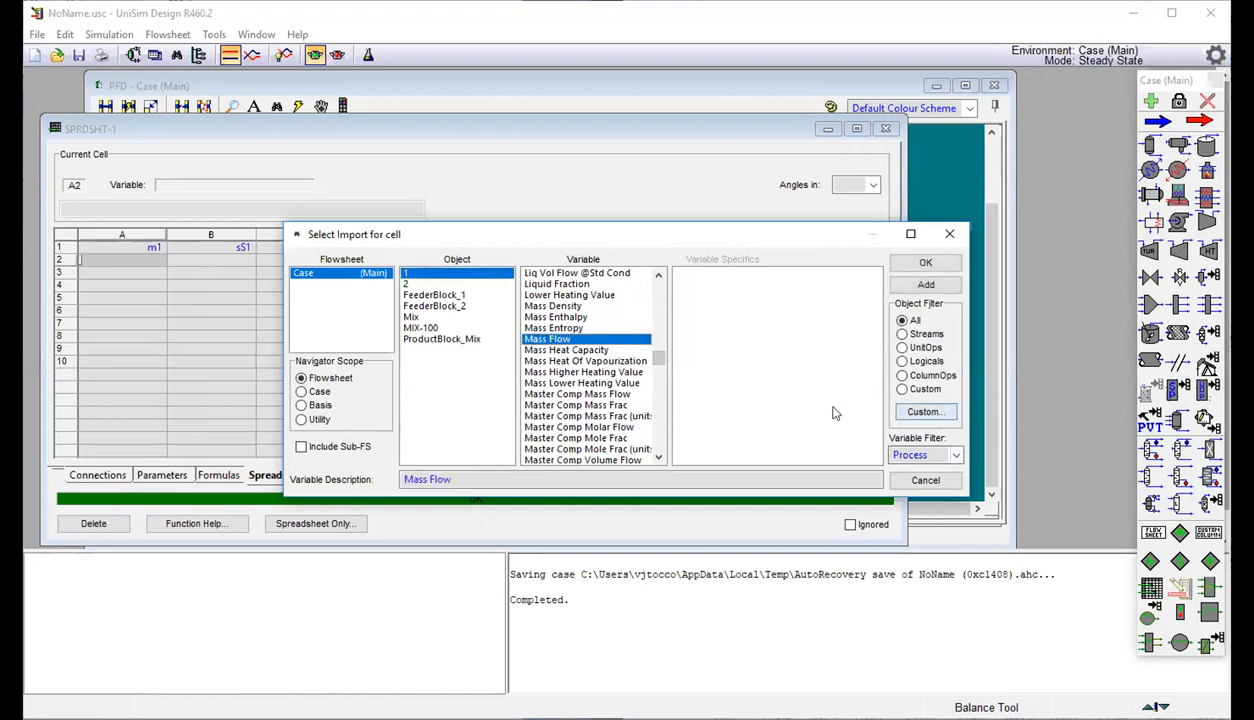
click(926, 264)
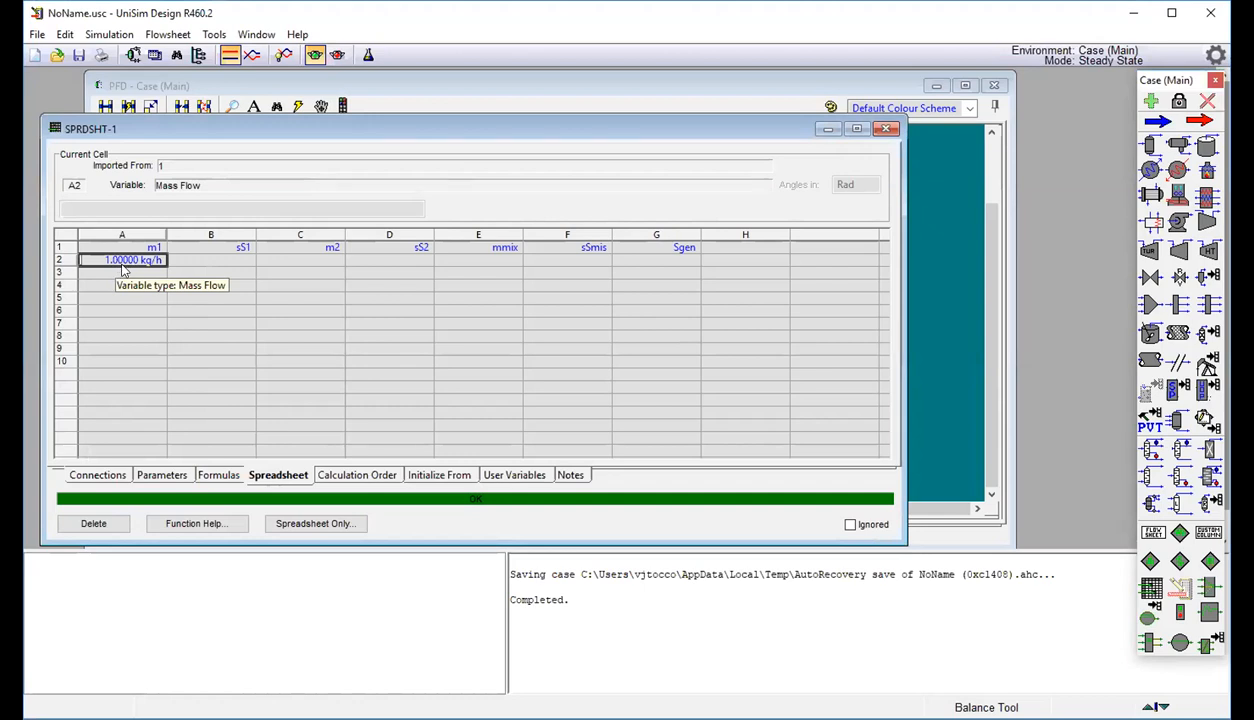
Import the Mass Enthalpy variable of stream 1 into cell B2.
right_click(211, 264)
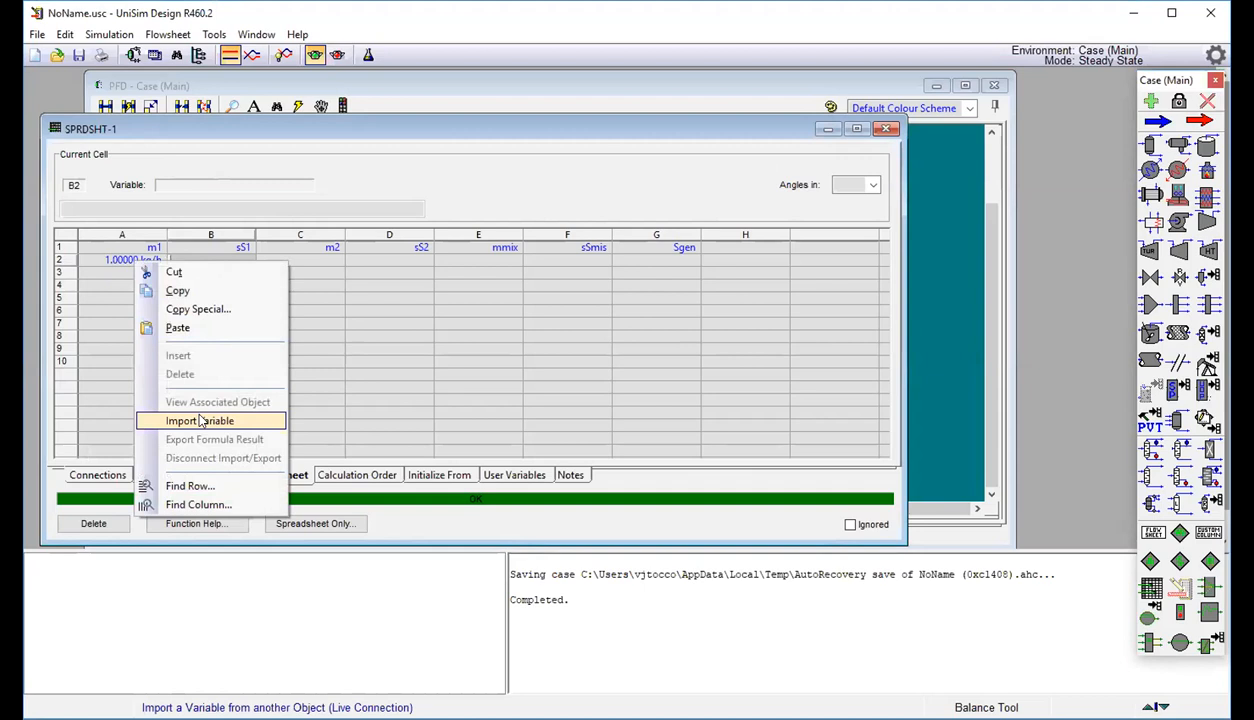
click(199, 420)
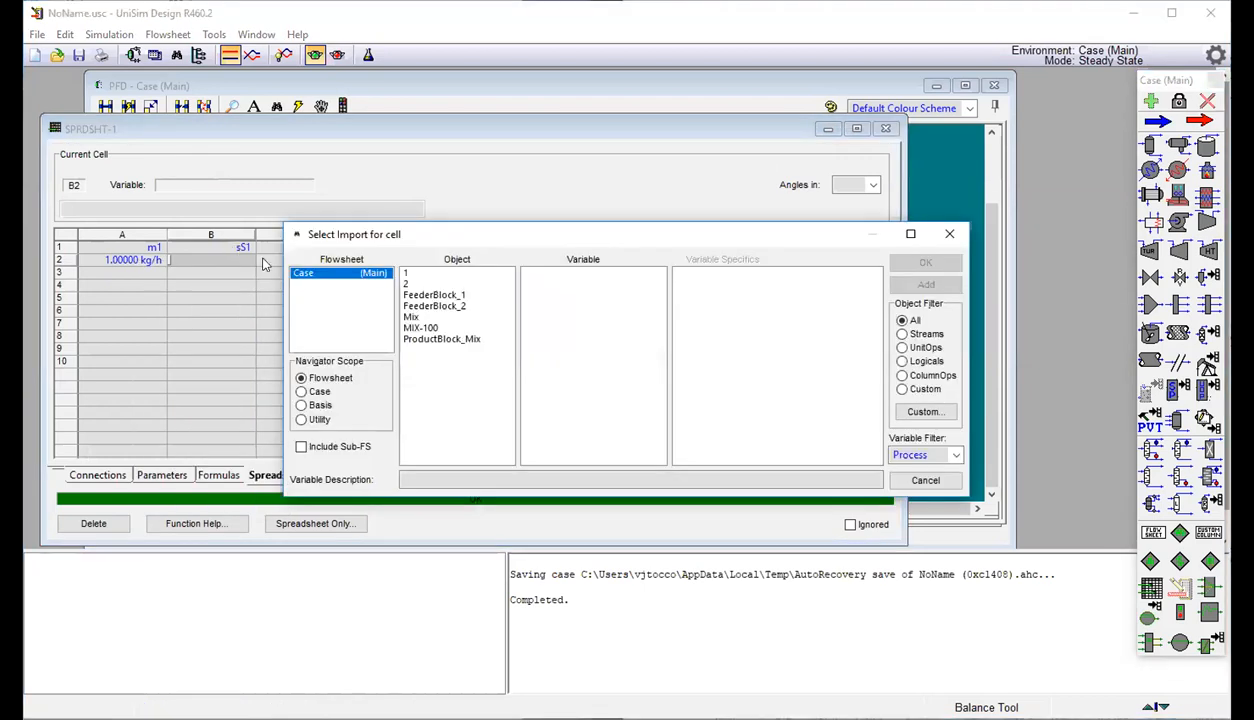
click(406, 273)
scroll(555, 350, down, 10)
scroll(563, 355, down, 15)
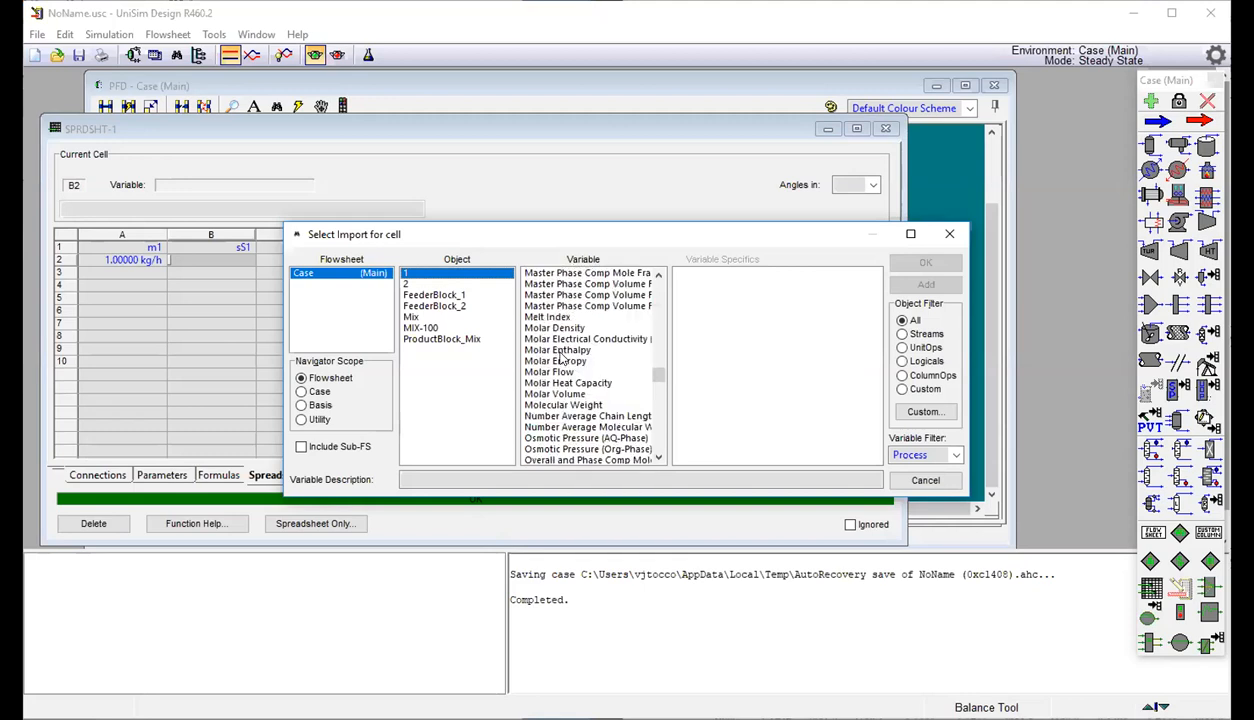
scroll(580, 368, up, 3)
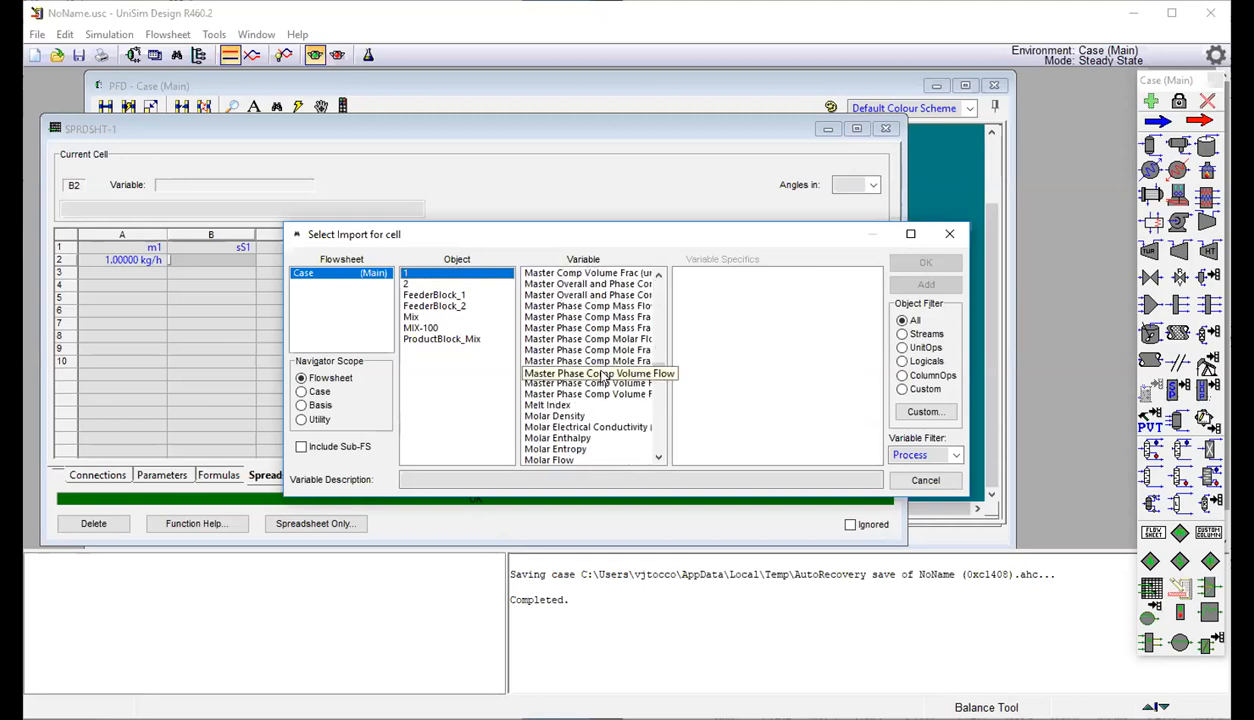
scroll(591, 413, up, 3)
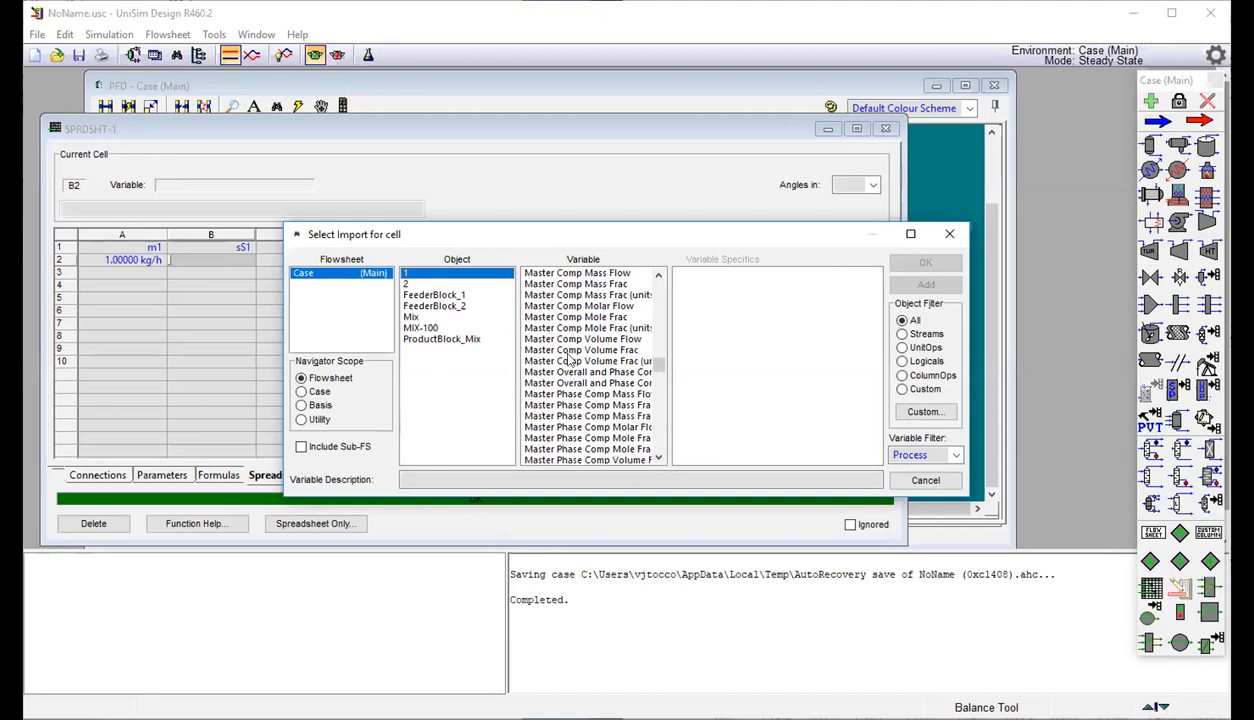
scroll(569, 362, down, 5)
scroll(567, 366, up, 6)
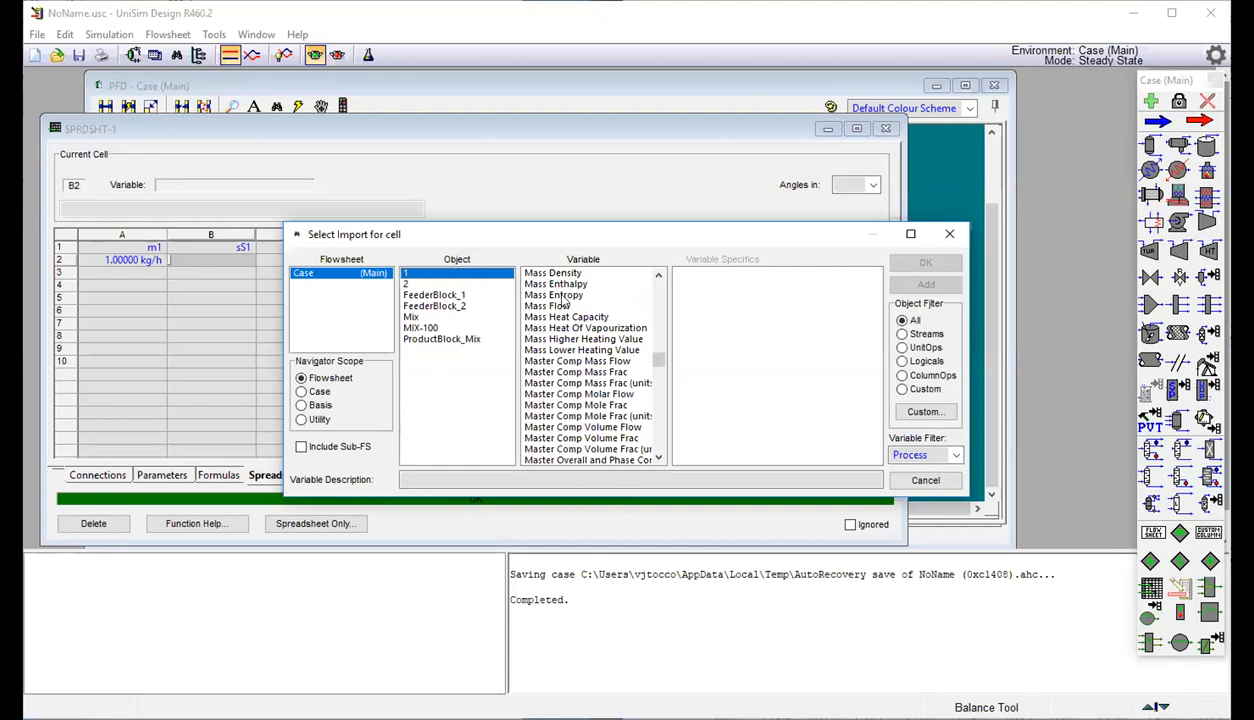
click(565, 285)
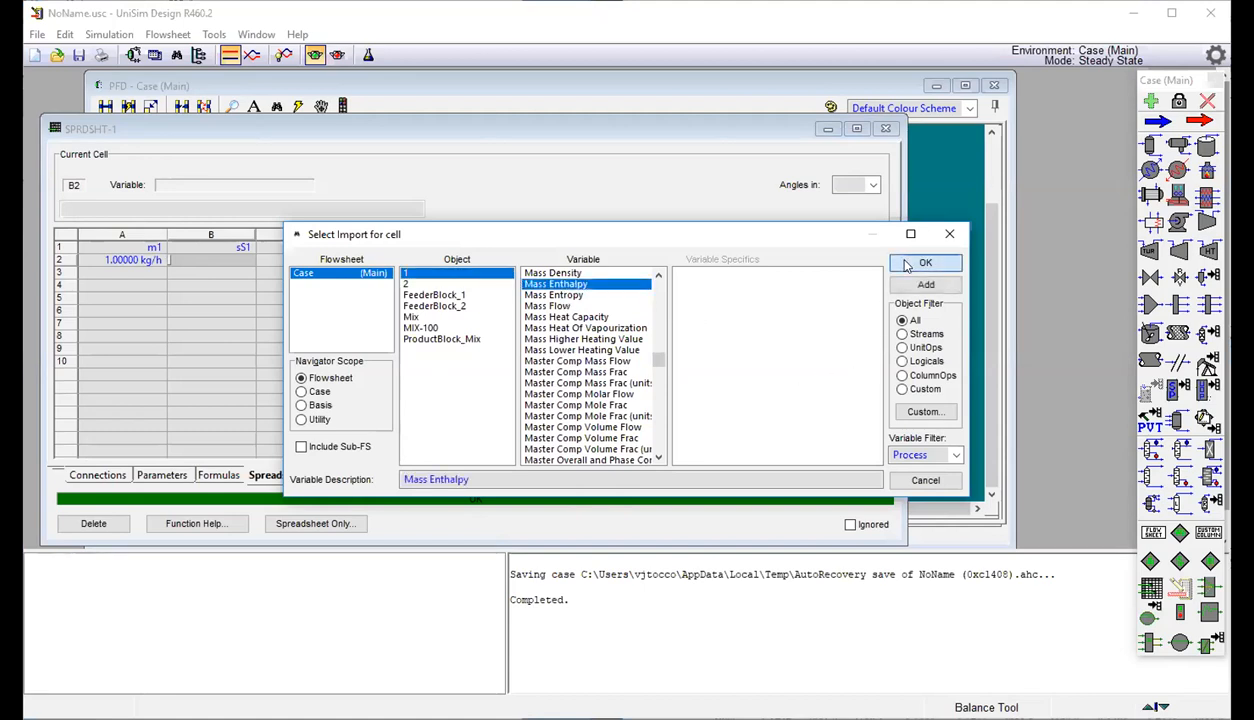
click(924, 263)
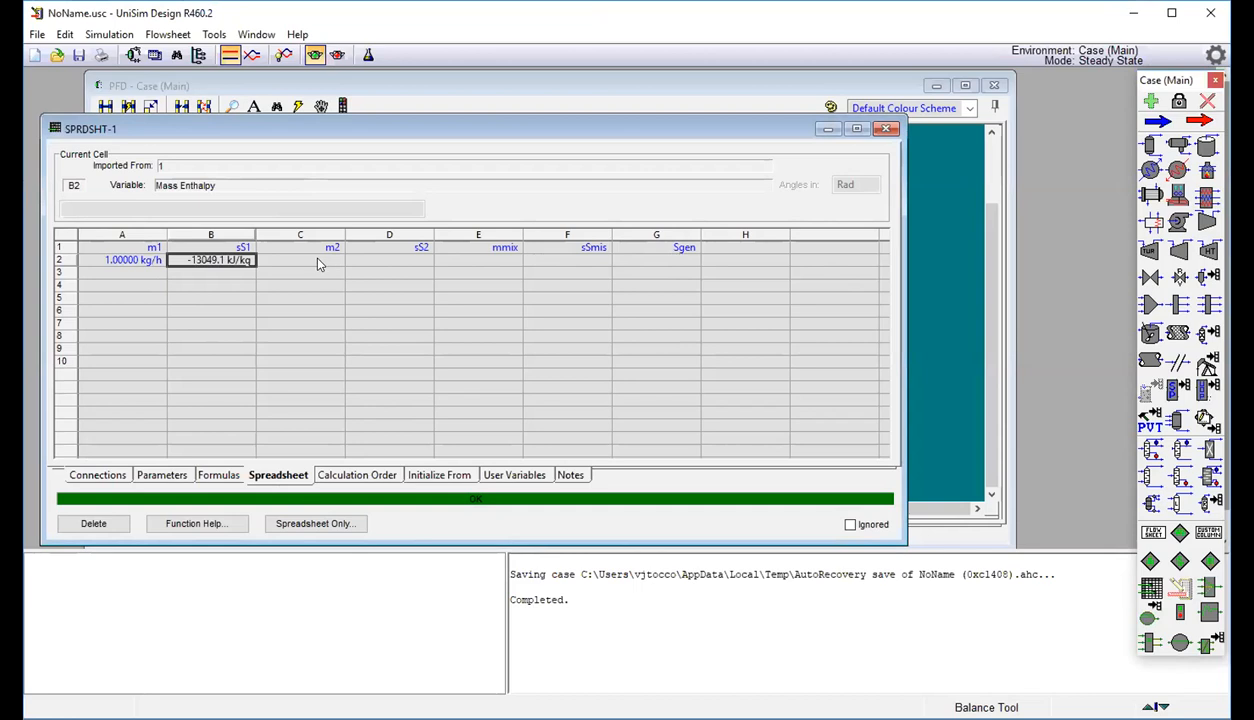
Replace the import in cell B2 with the Mass Entropy variable of stream 1.
double_click(240, 256)
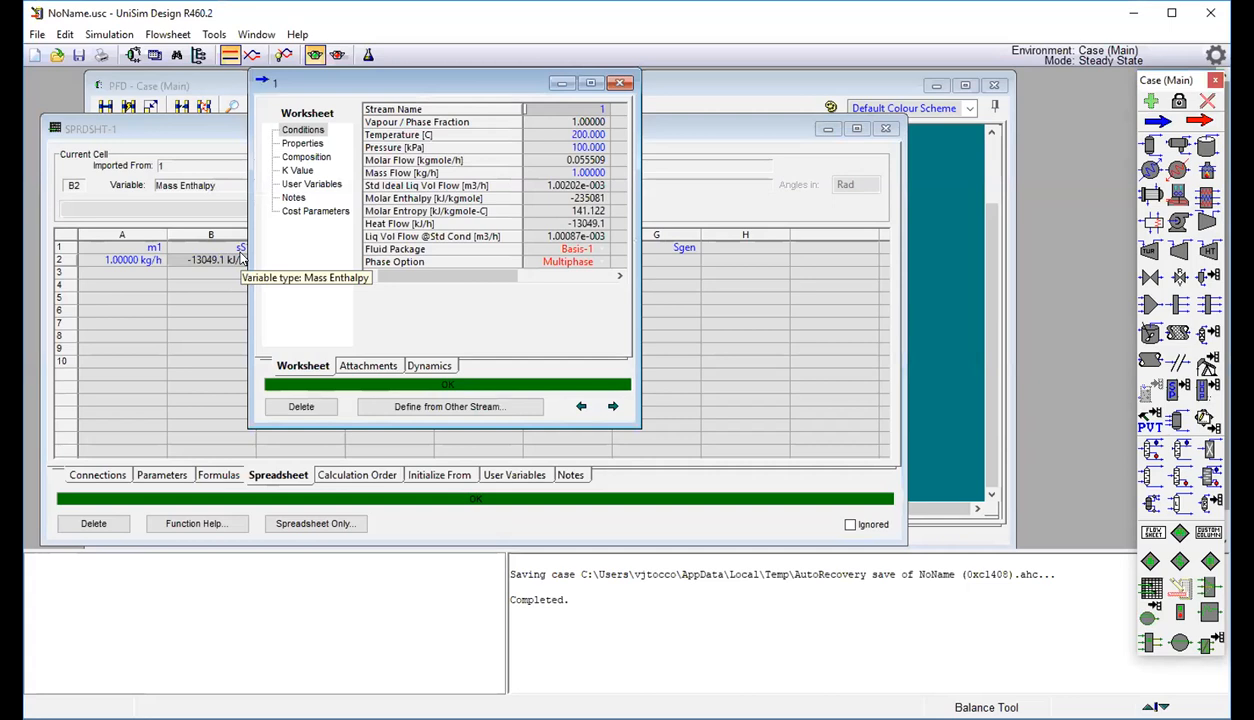
click(620, 82)
right_click(230, 257)
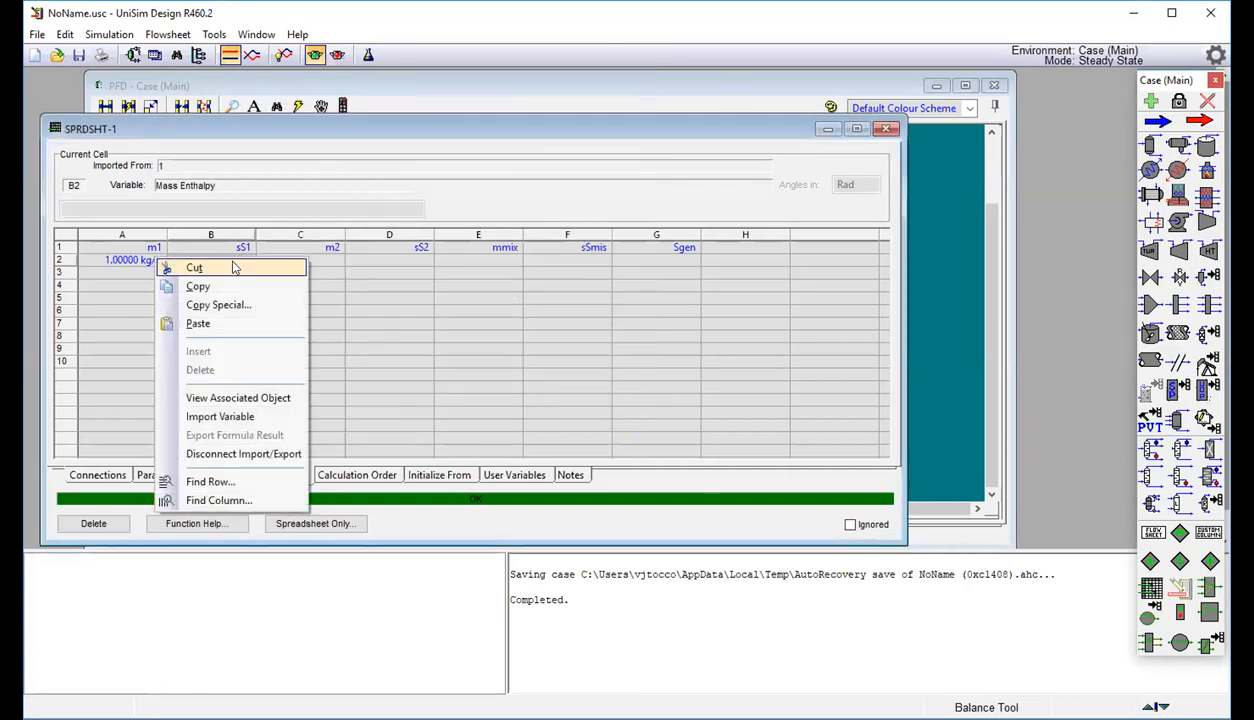
click(232, 415)
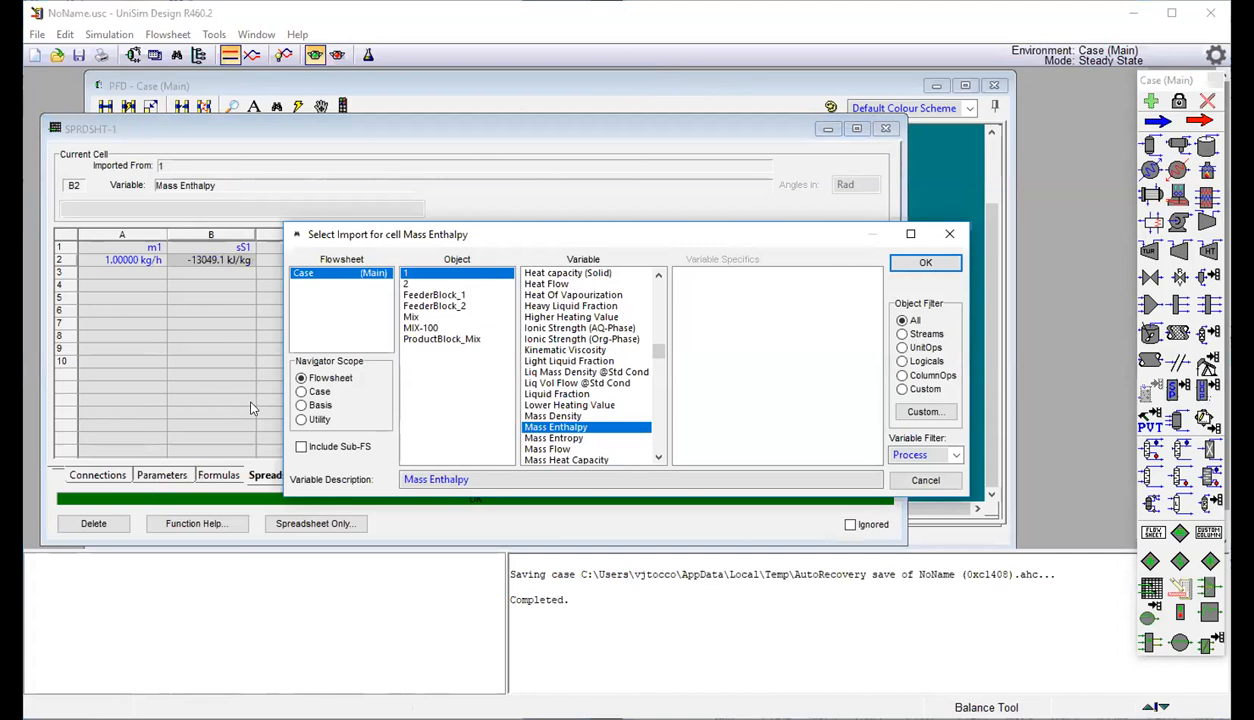
click(574, 439)
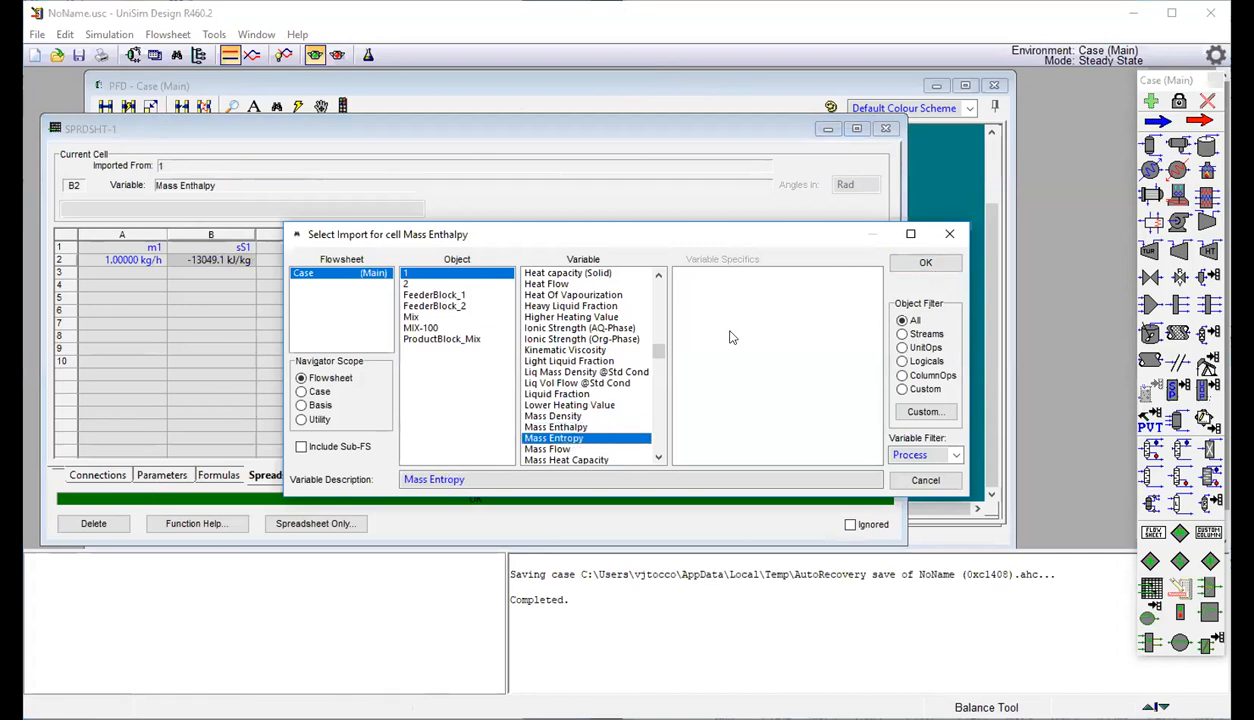
click(946, 263)
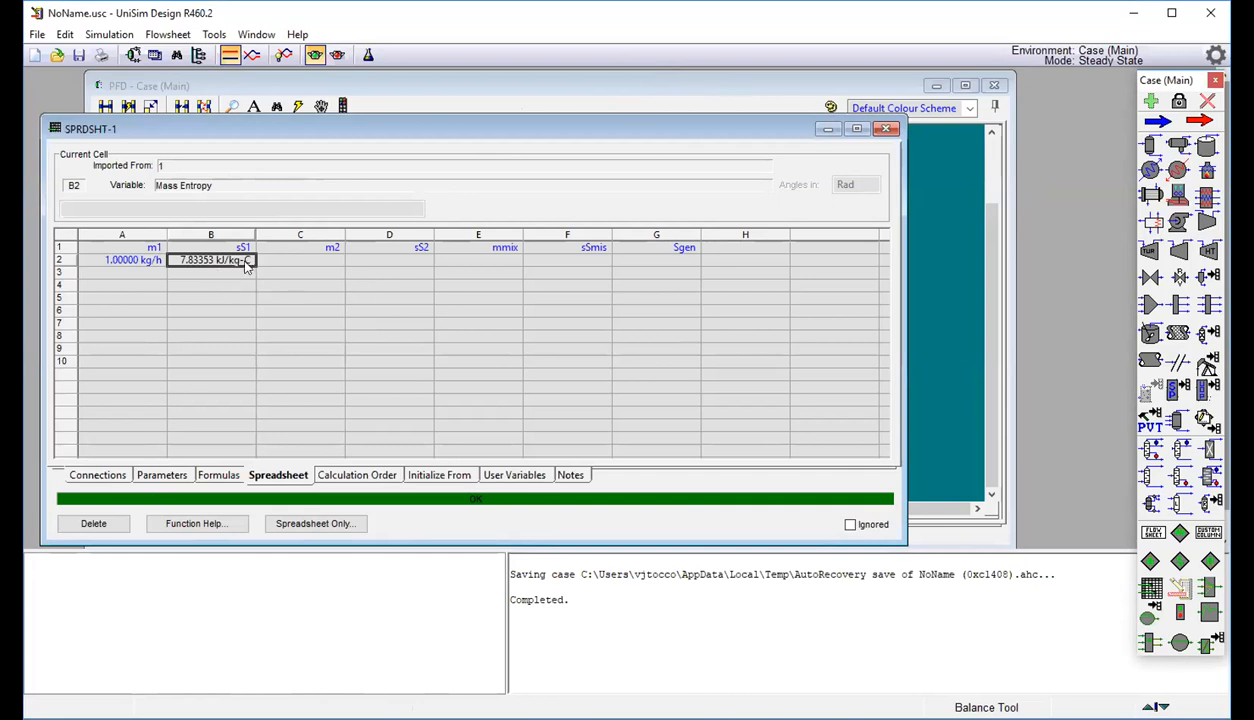
Import the Mass Flow variable of stream 2 into cell C2.
click(309, 263)
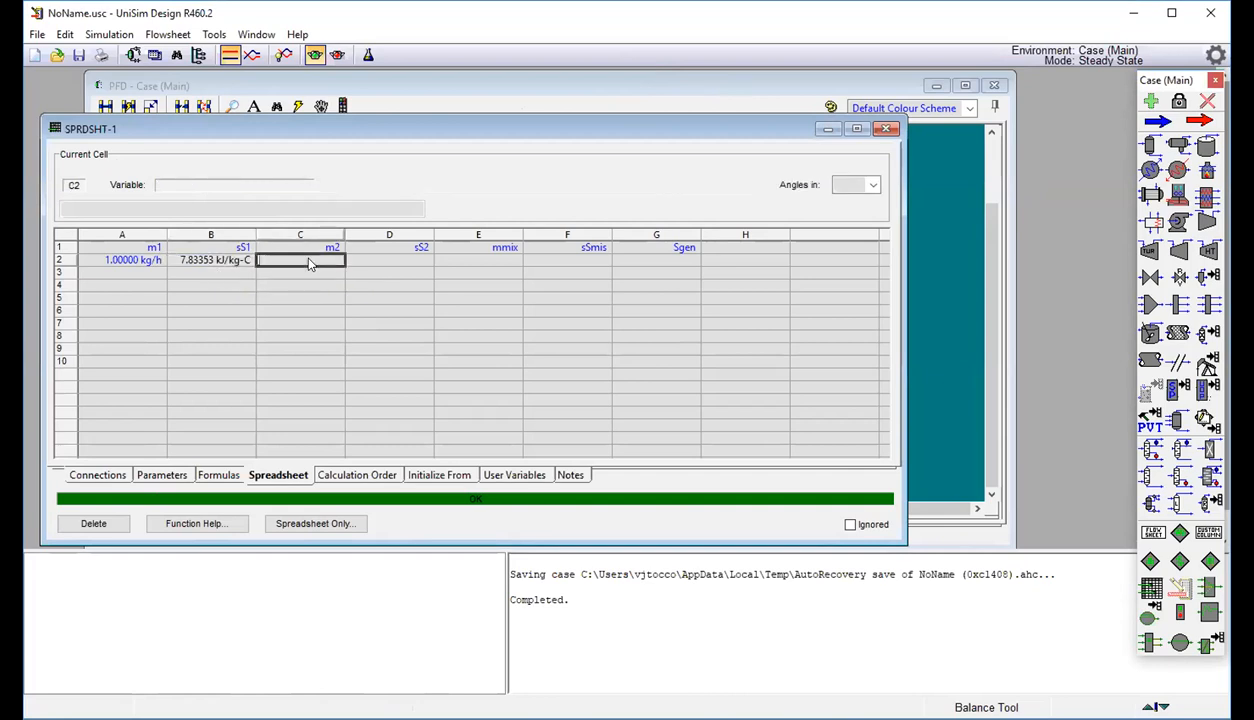
right_click(309, 263)
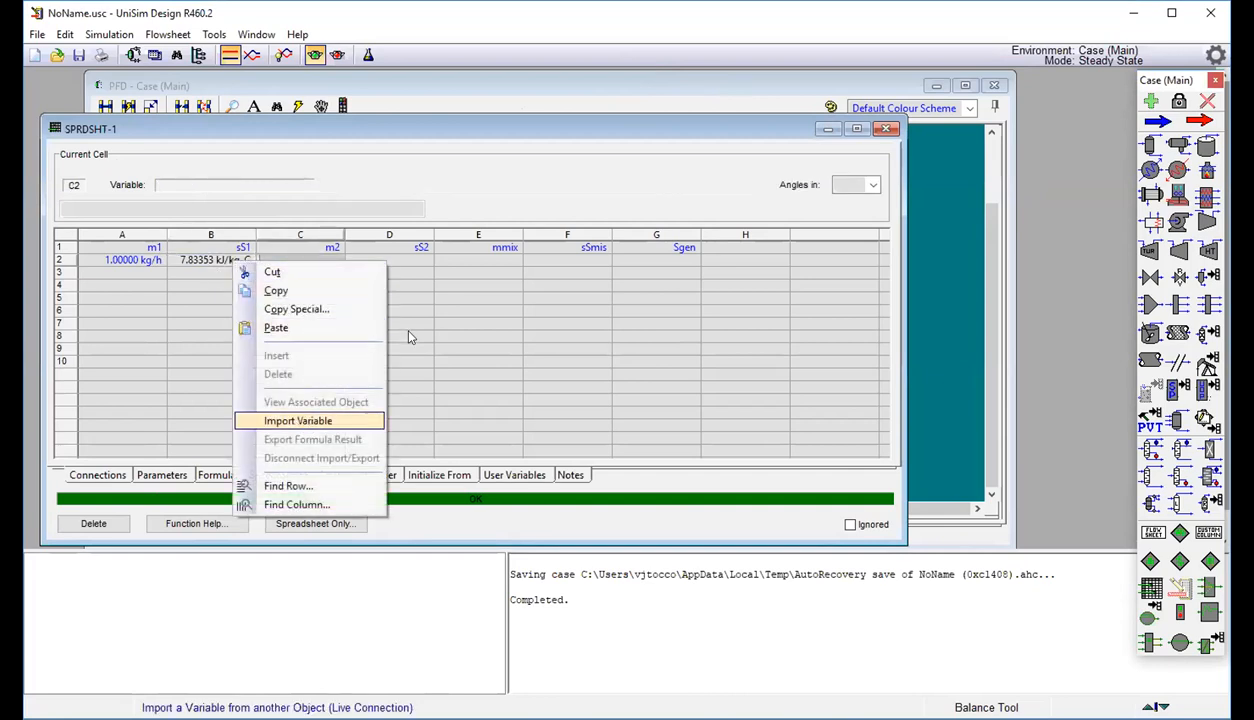
key(Return)
click(414, 284)
double_click(414, 284)
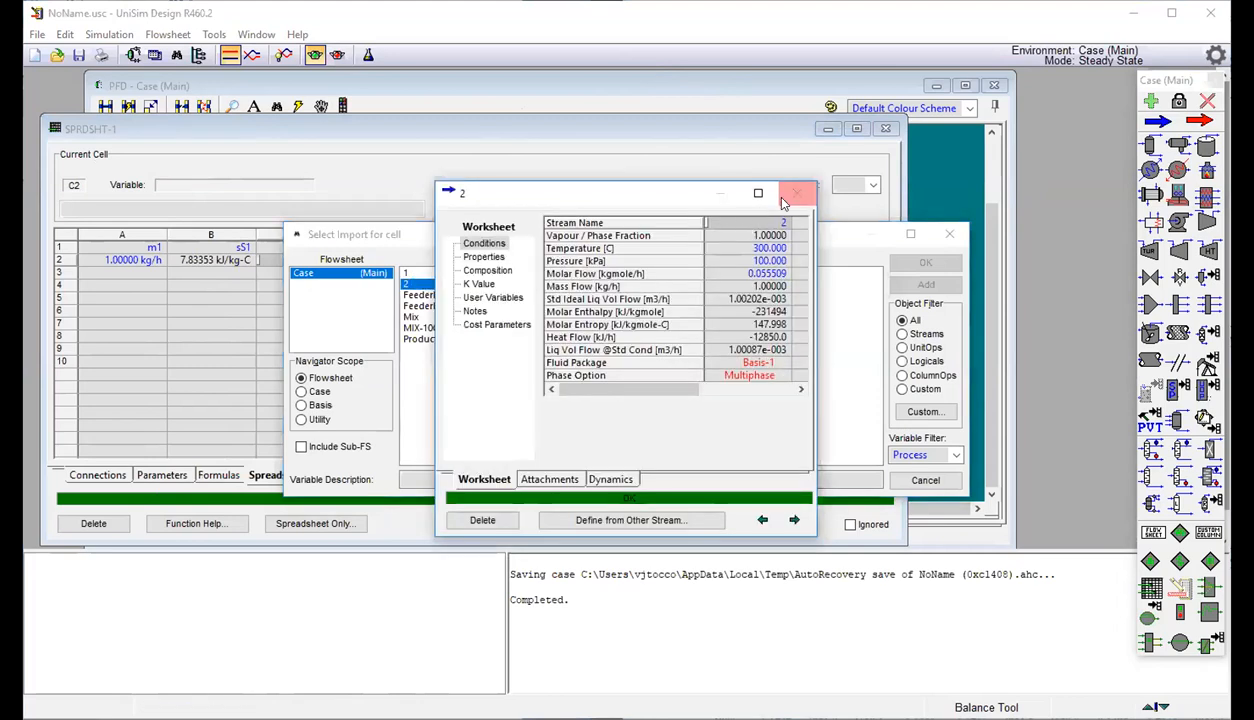
click(792, 191)
scroll(592, 362, down, 3)
scroll(592, 362, down, 15)
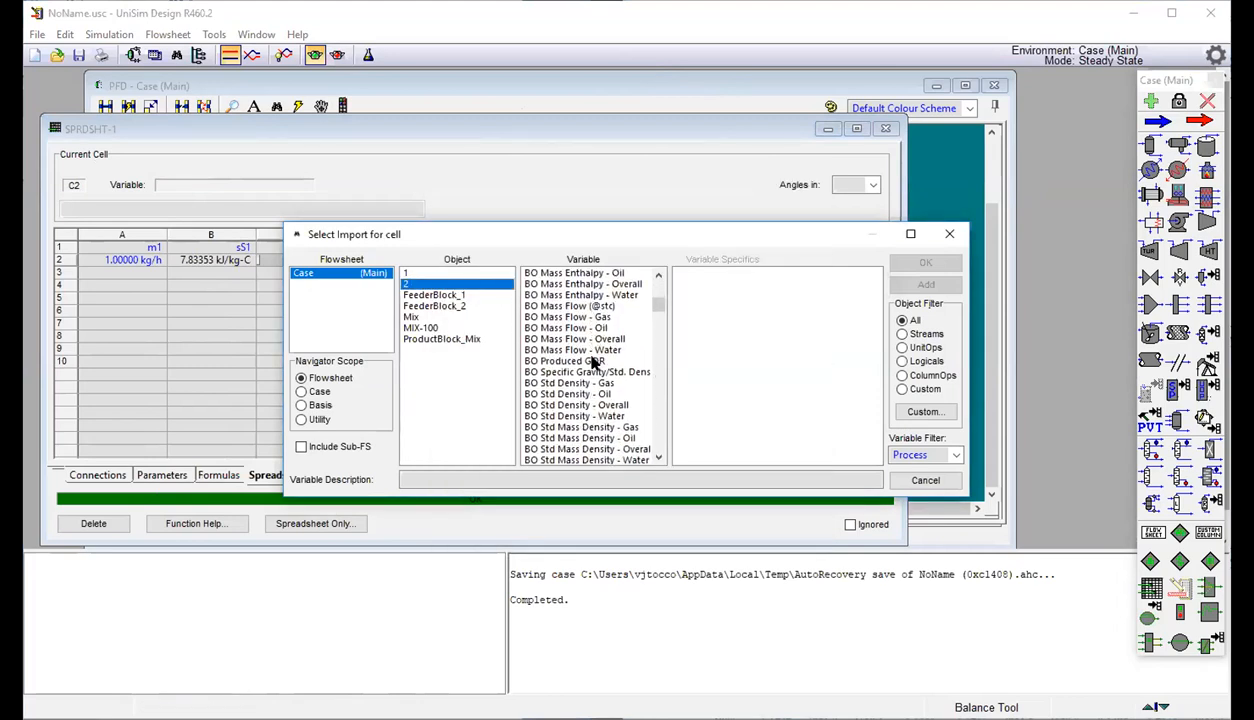
scroll(592, 362, down, 20)
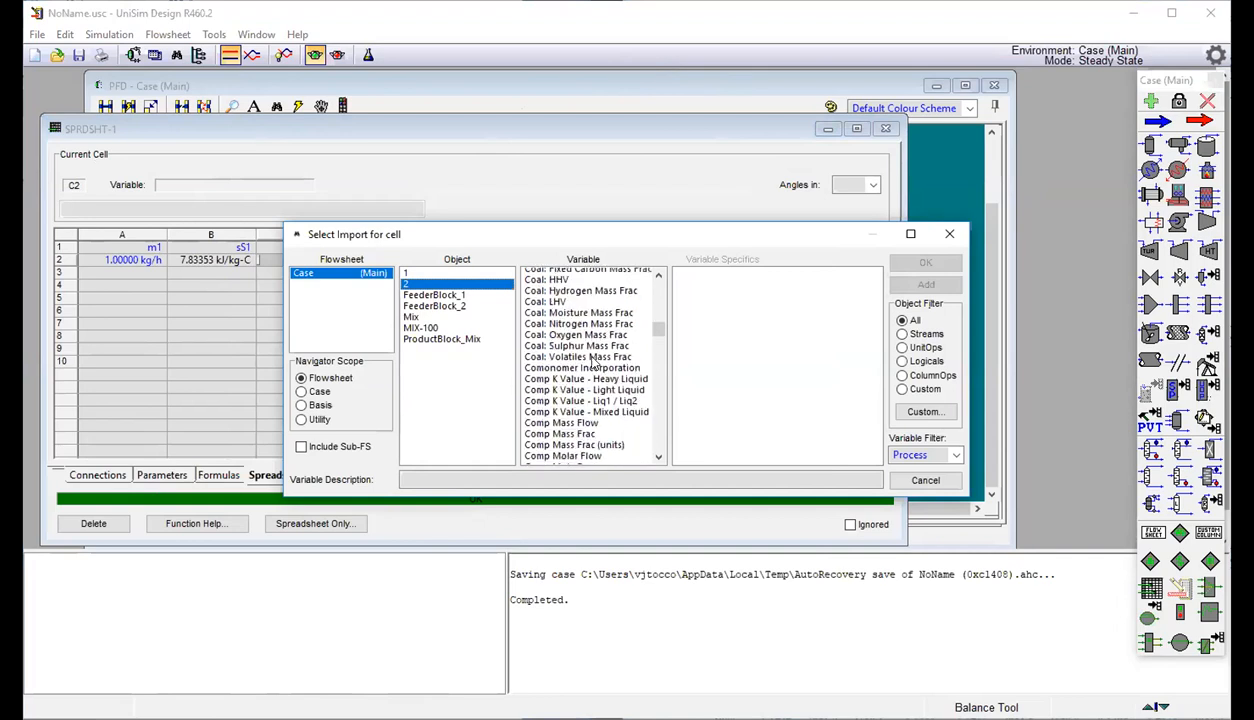
scroll(592, 362, down, 4)
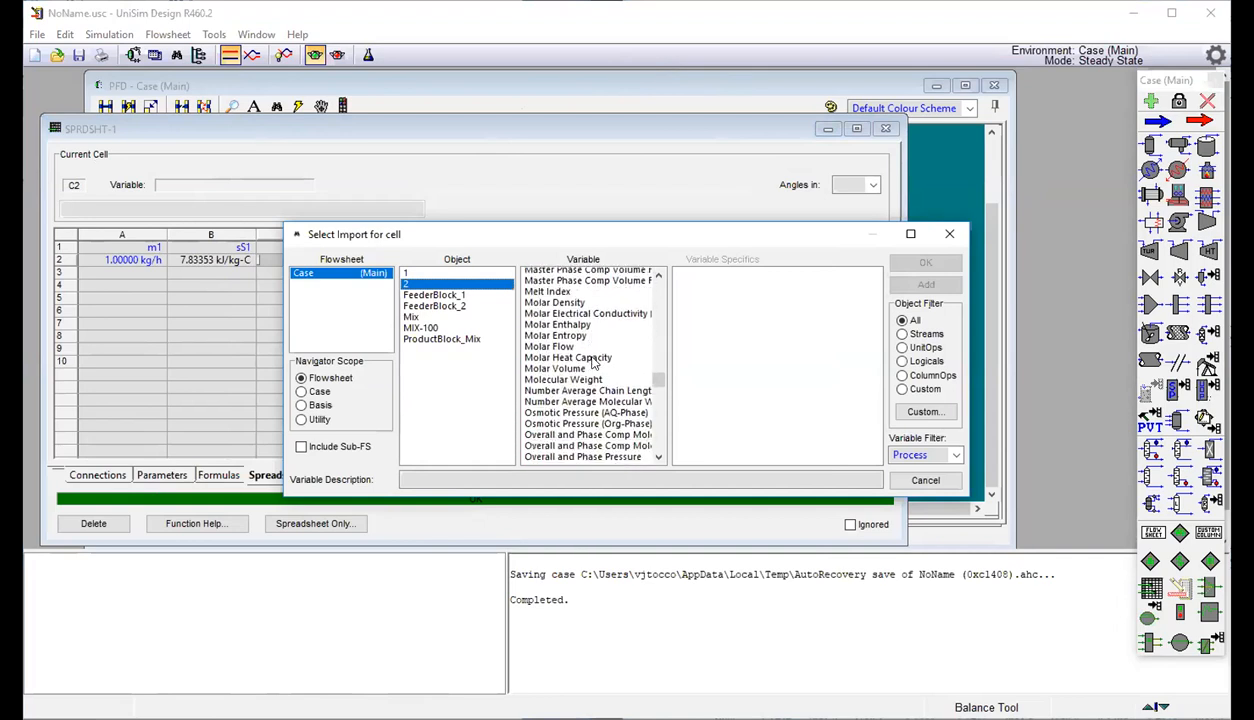
scroll(592, 362, up, 5)
scroll(592, 362, up, 5)
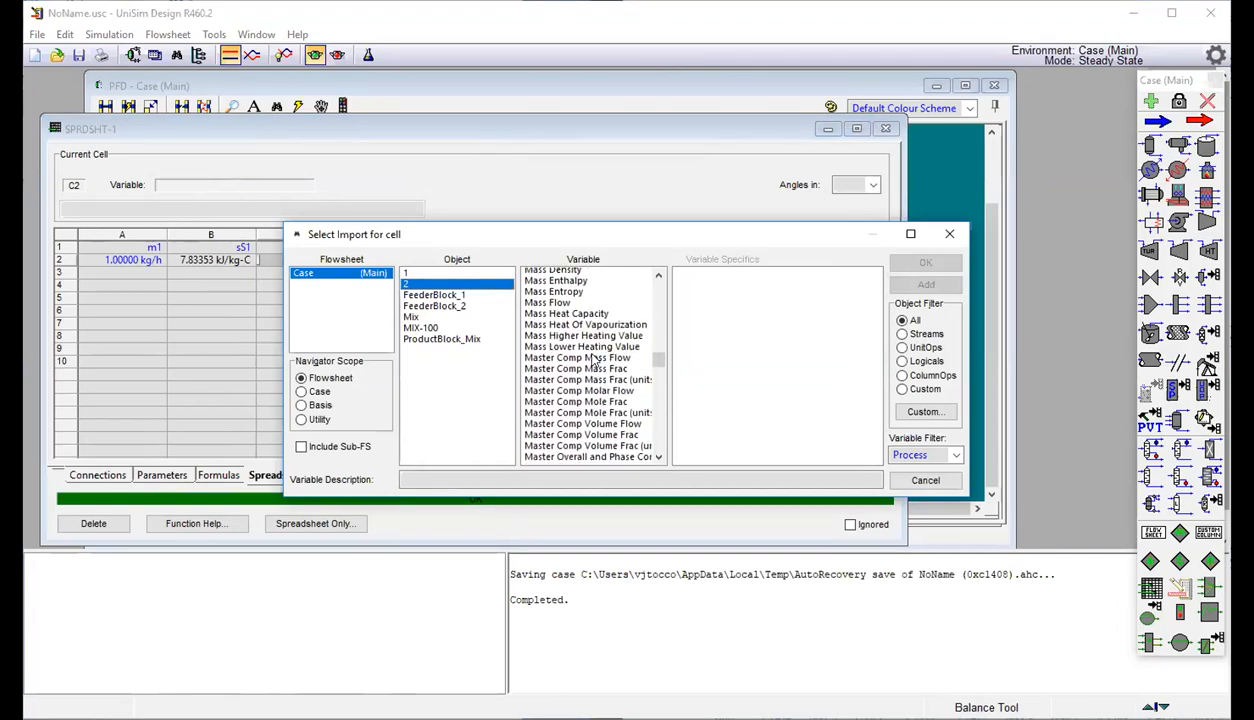
click(548, 306)
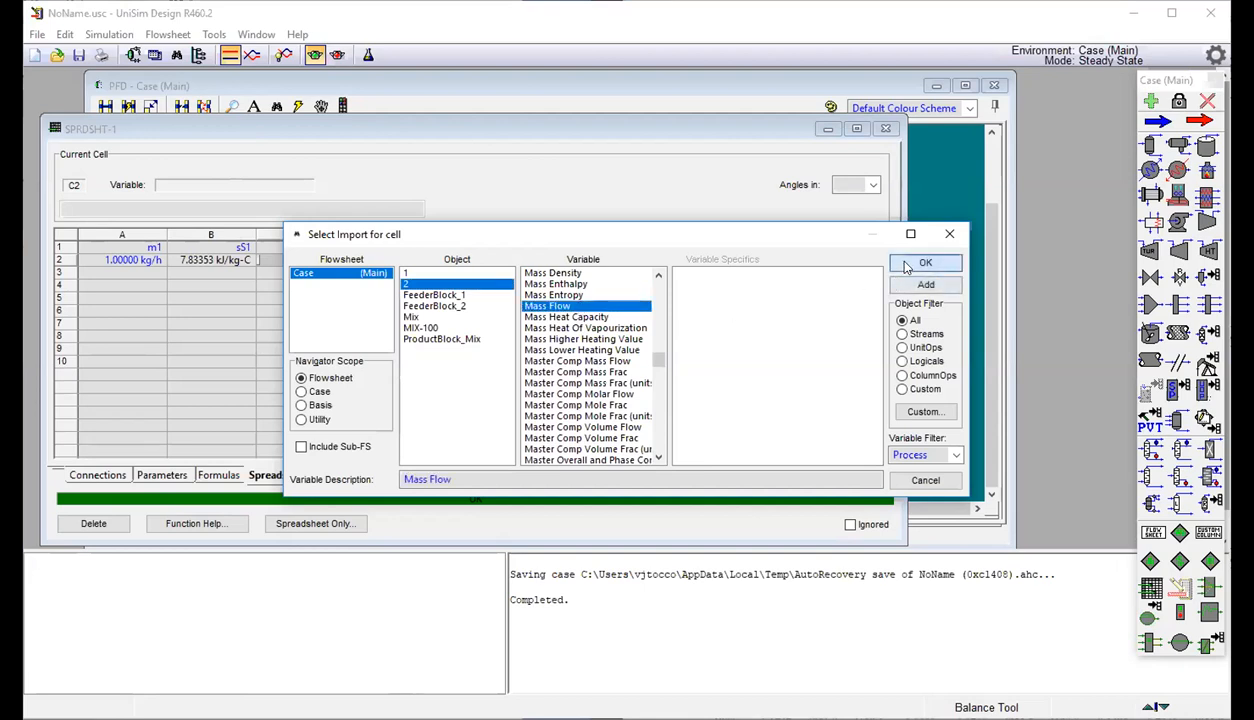
click(903, 266)
Import the Mass Entropy variable of stream 2 into cell D2.
right_click(384, 259)
click(378, 419)
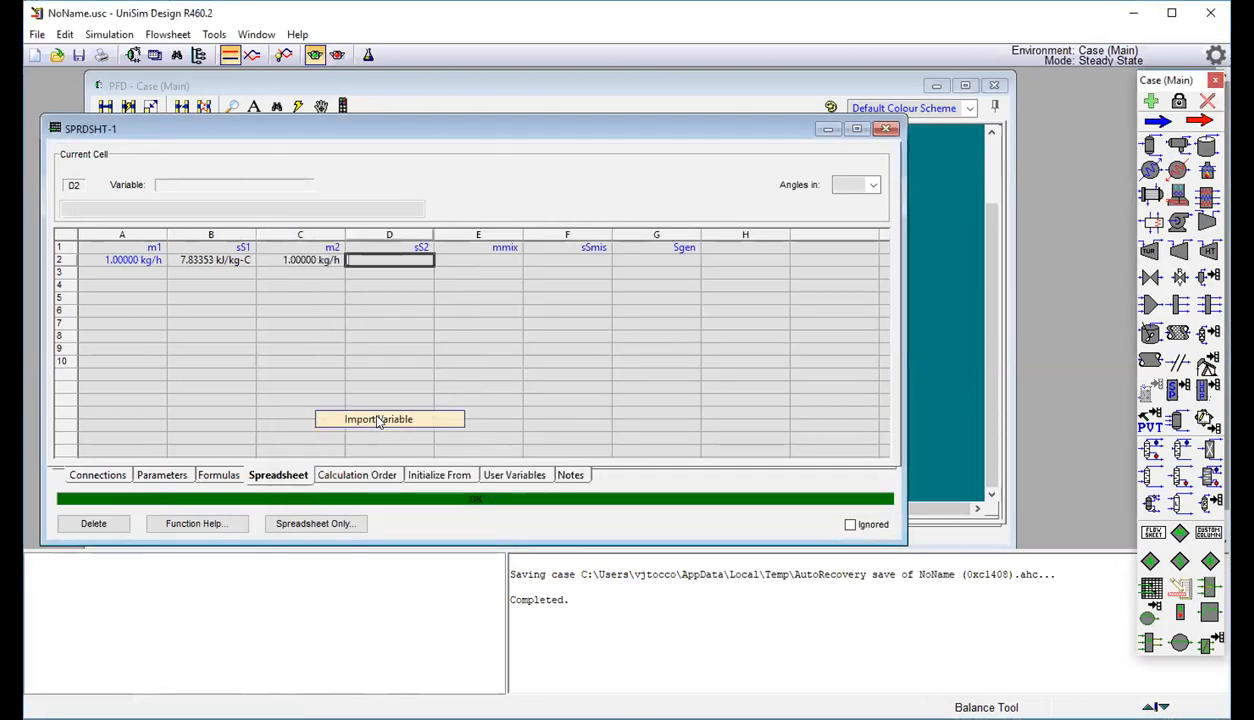
click(441, 284)
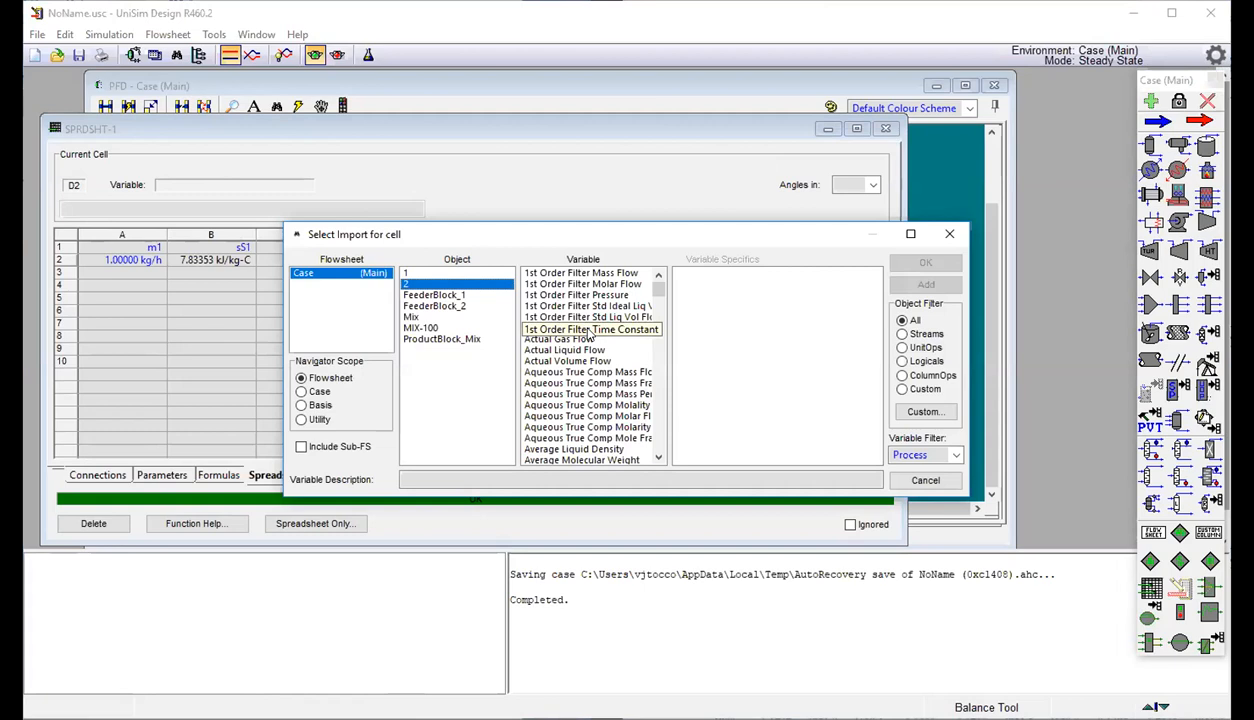
drag(652, 288, 647, 352)
scroll(640, 356, down, 15)
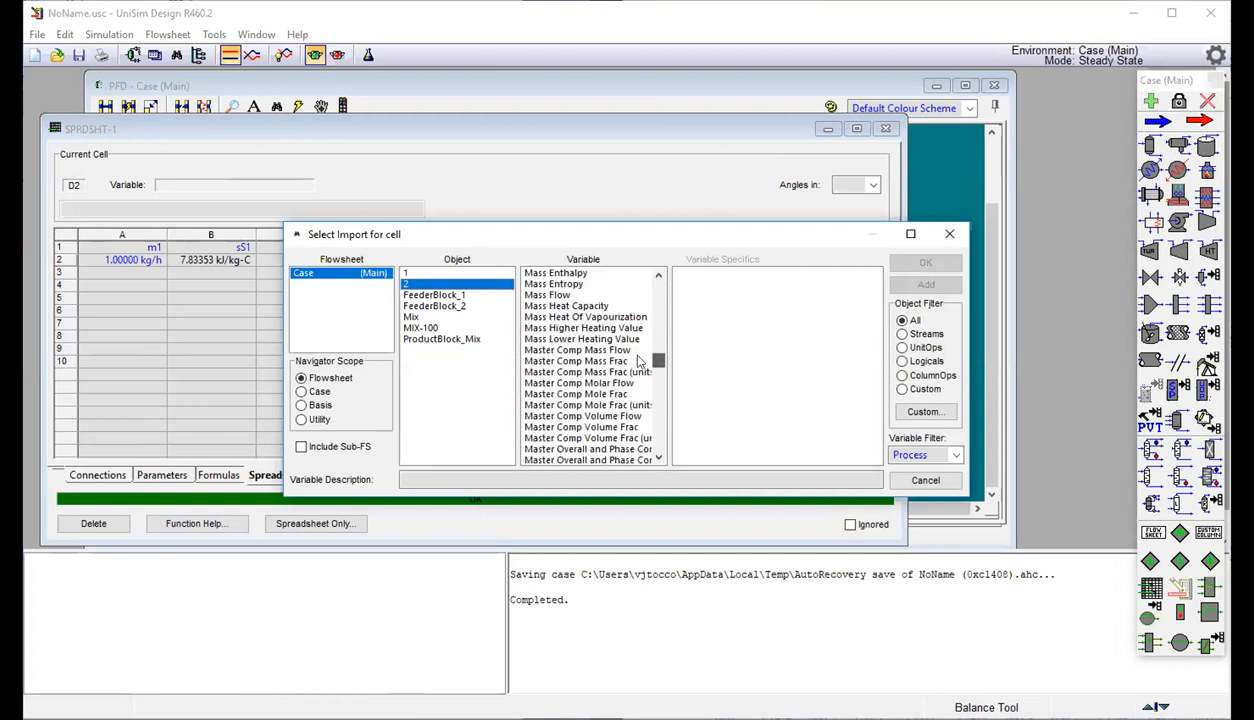
click(565, 284)
click(905, 264)
Import the Mass Flow variable of the Mix stream into cell E2.
click(460, 260)
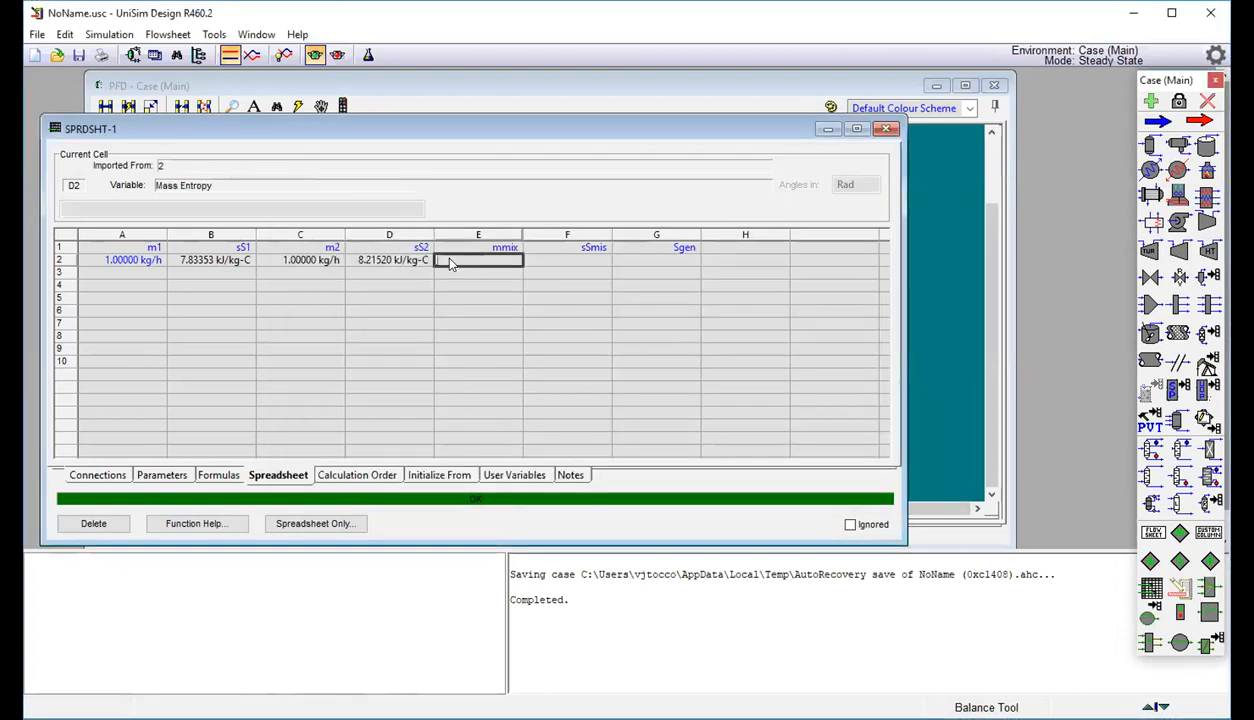
right_click(467, 262)
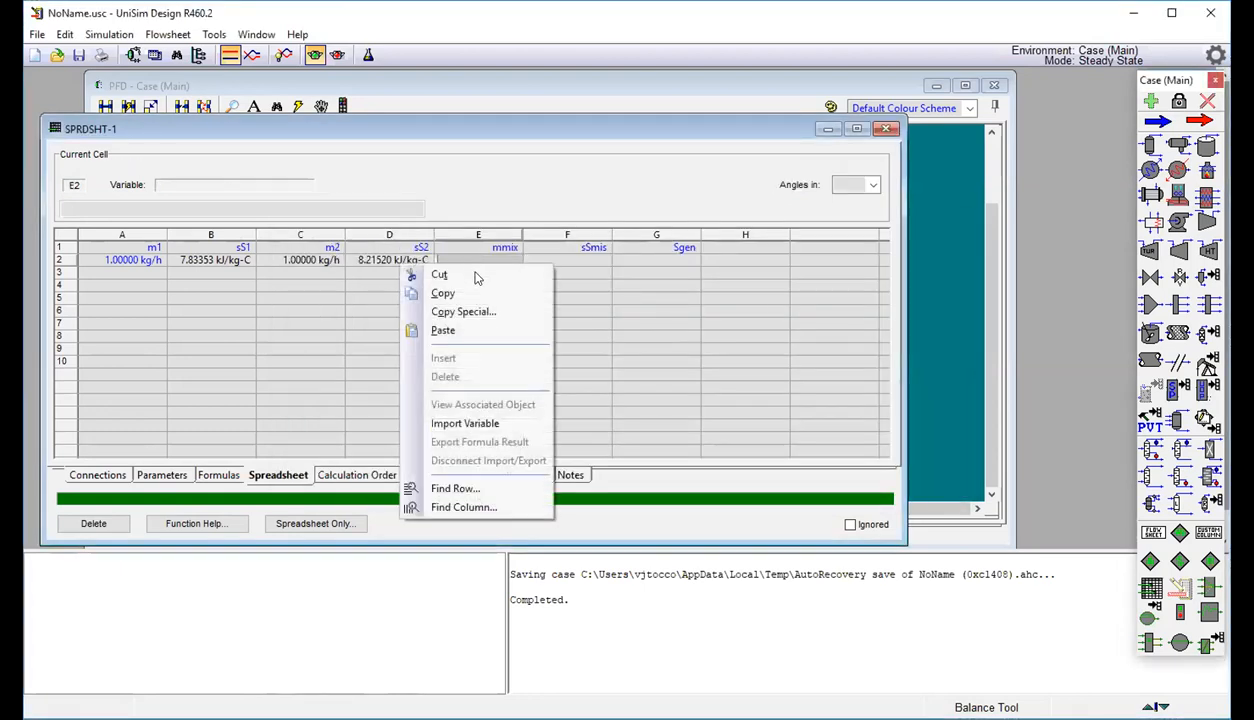
click(464, 423)
click(462, 317)
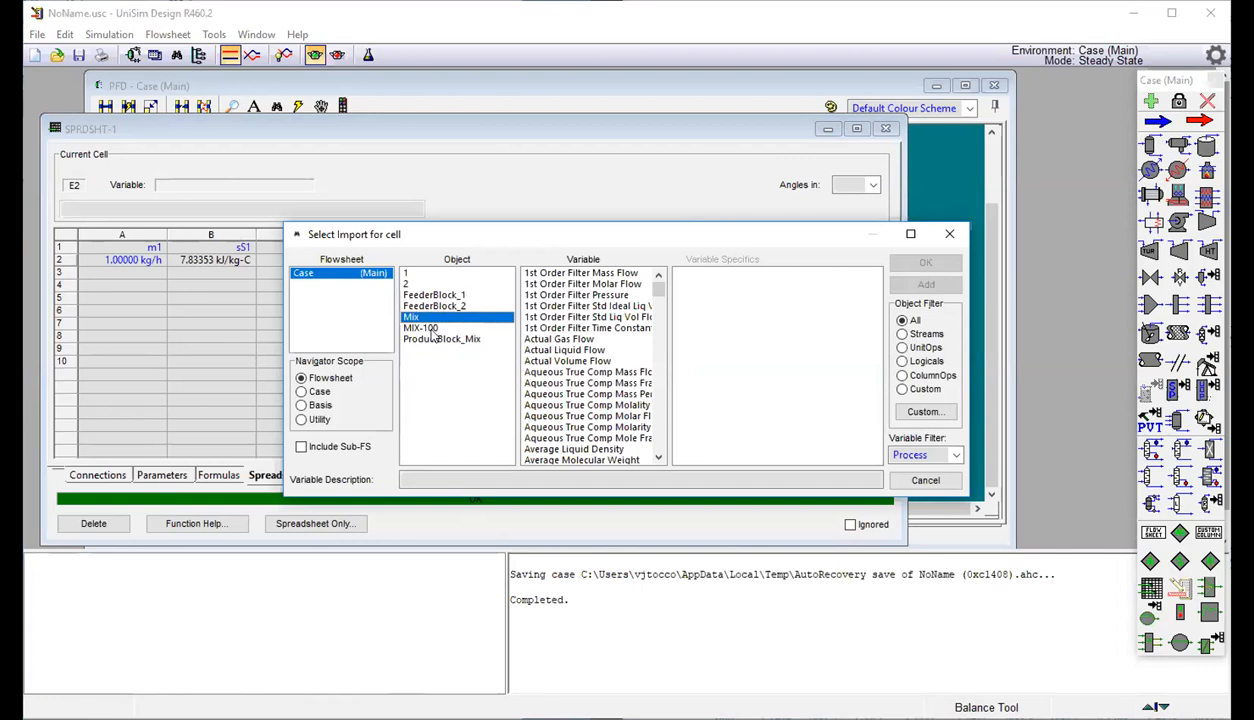
drag(657, 298, 630, 372)
scroll(605, 368, down, 8)
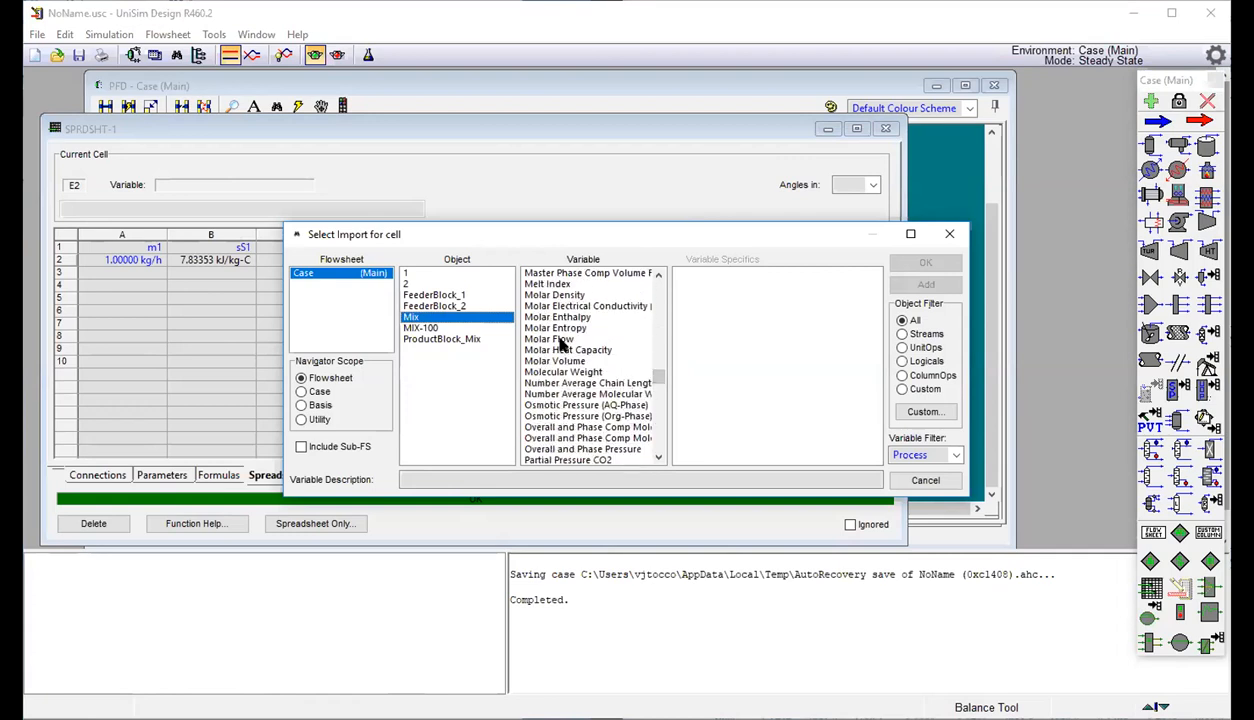
click(659, 274)
drag(659, 275, 659, 275)
click(562, 328)
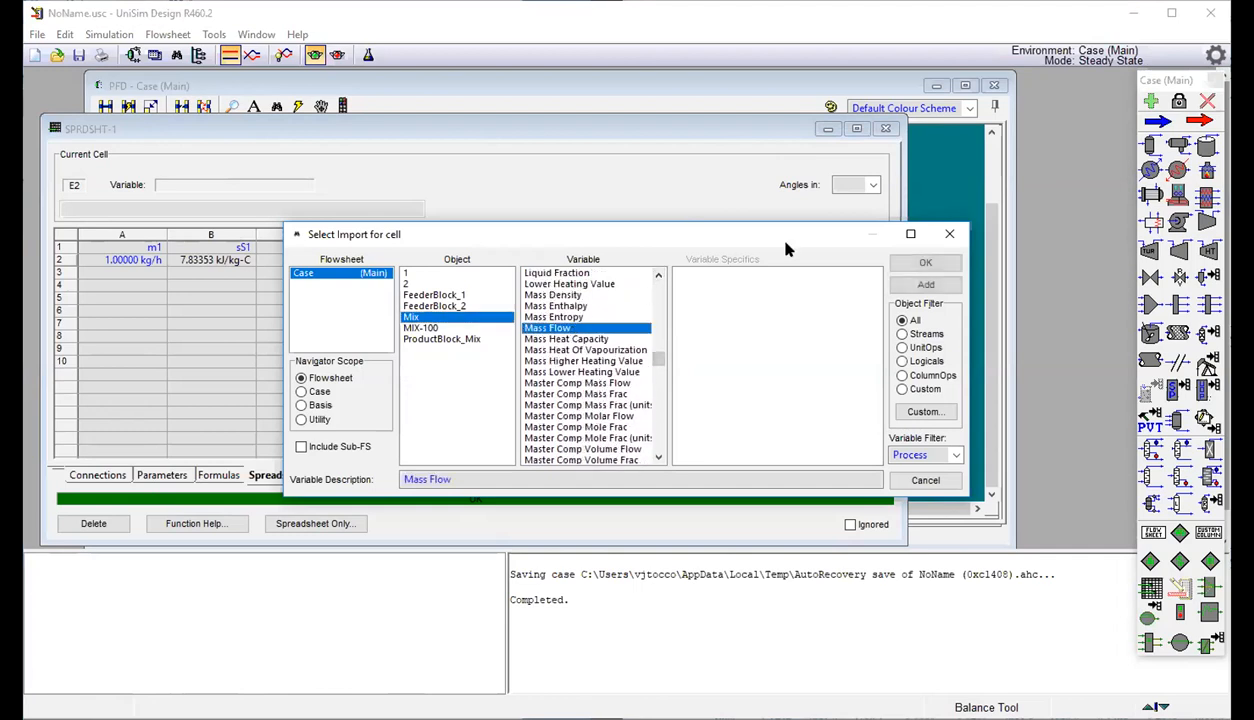
click(925, 262)
Import the Mass Entropy variable of the Mix stream into cell F2.
click(567, 260)
right_click(567, 260)
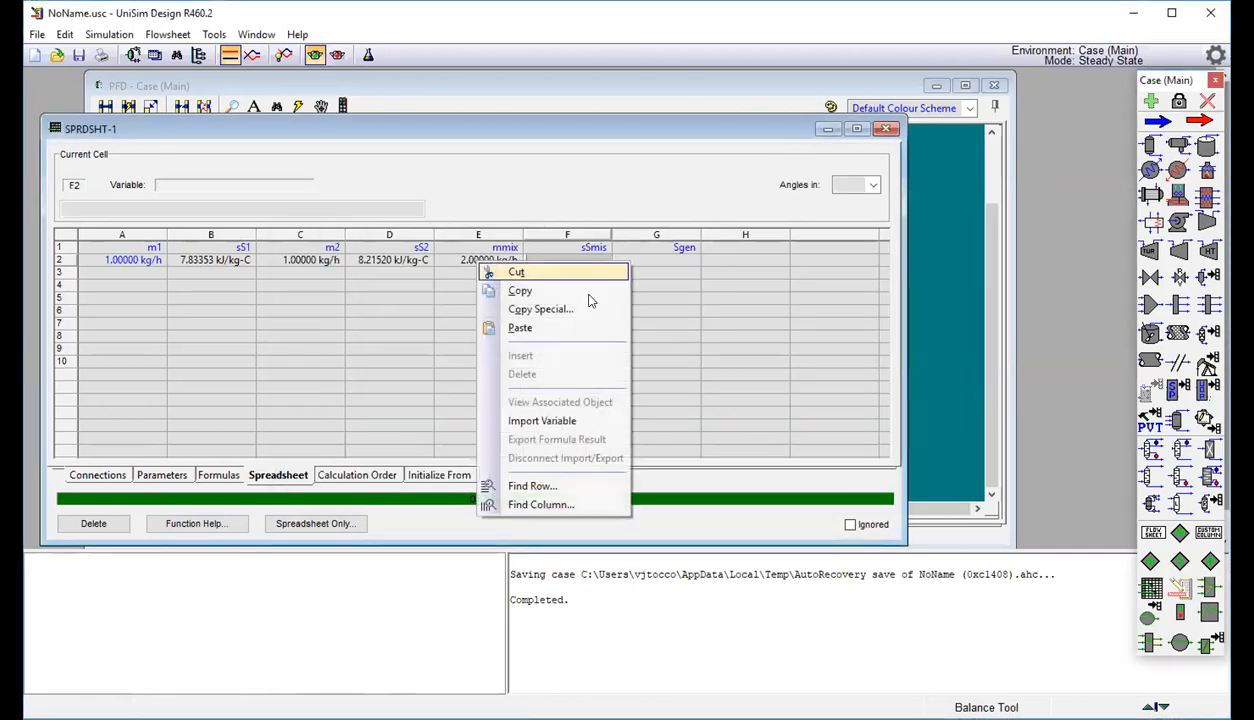
click(535, 420)
click(418, 317)
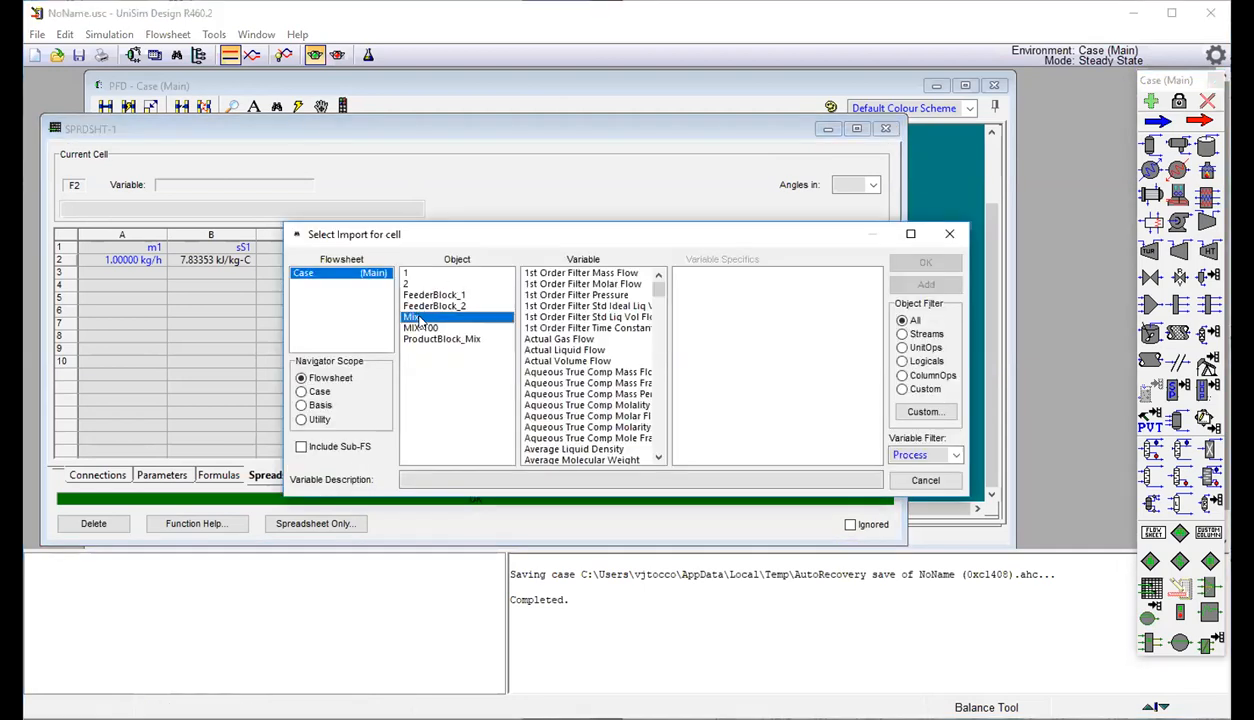
double_click(418, 317)
click(798, 190)
scroll(568, 362, down, 1)
scroll(568, 362, down, 15)
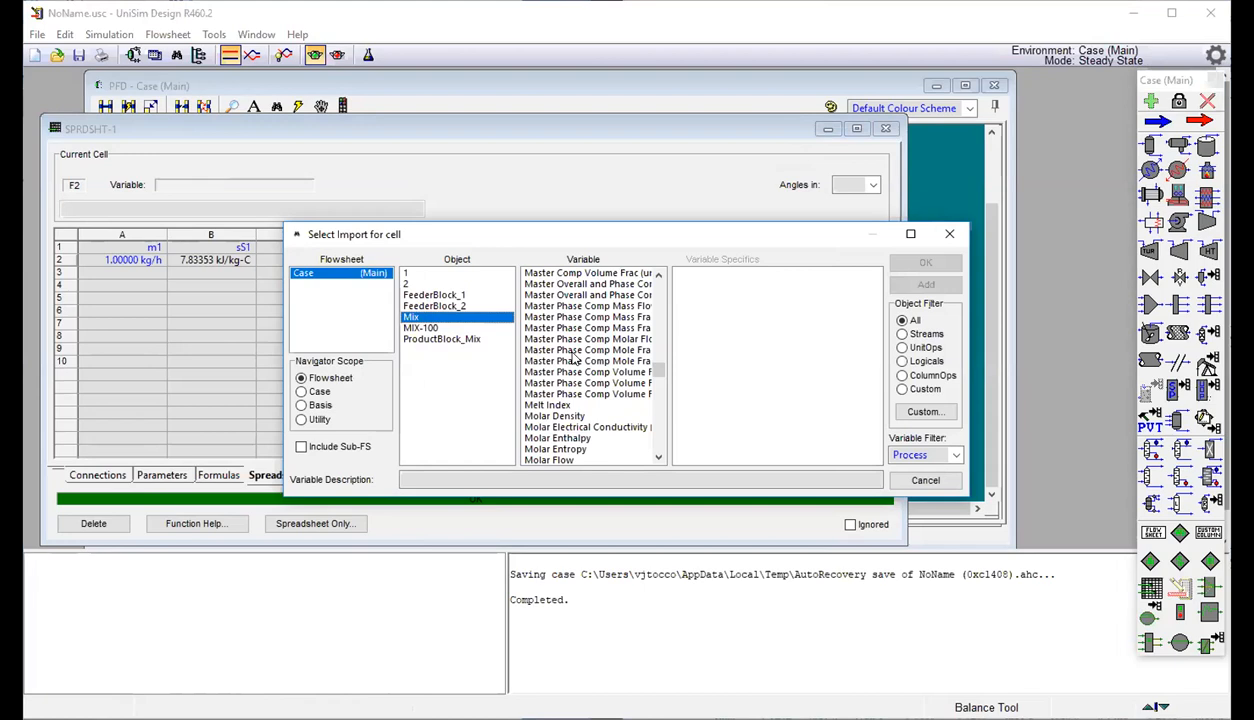
scroll(576, 360, down, 3)
click(580, 361)
scroll(580, 364, up, 12)
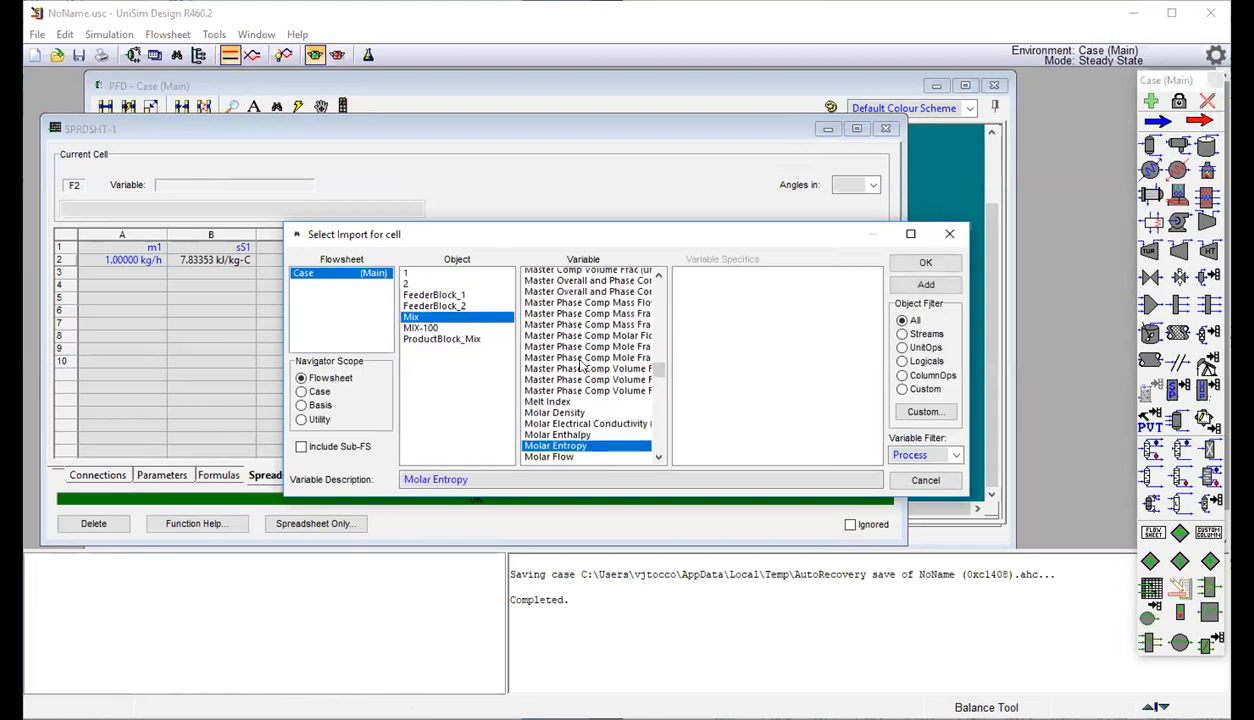
scroll(580, 365, down, 3)
click(566, 383)
click(925, 264)
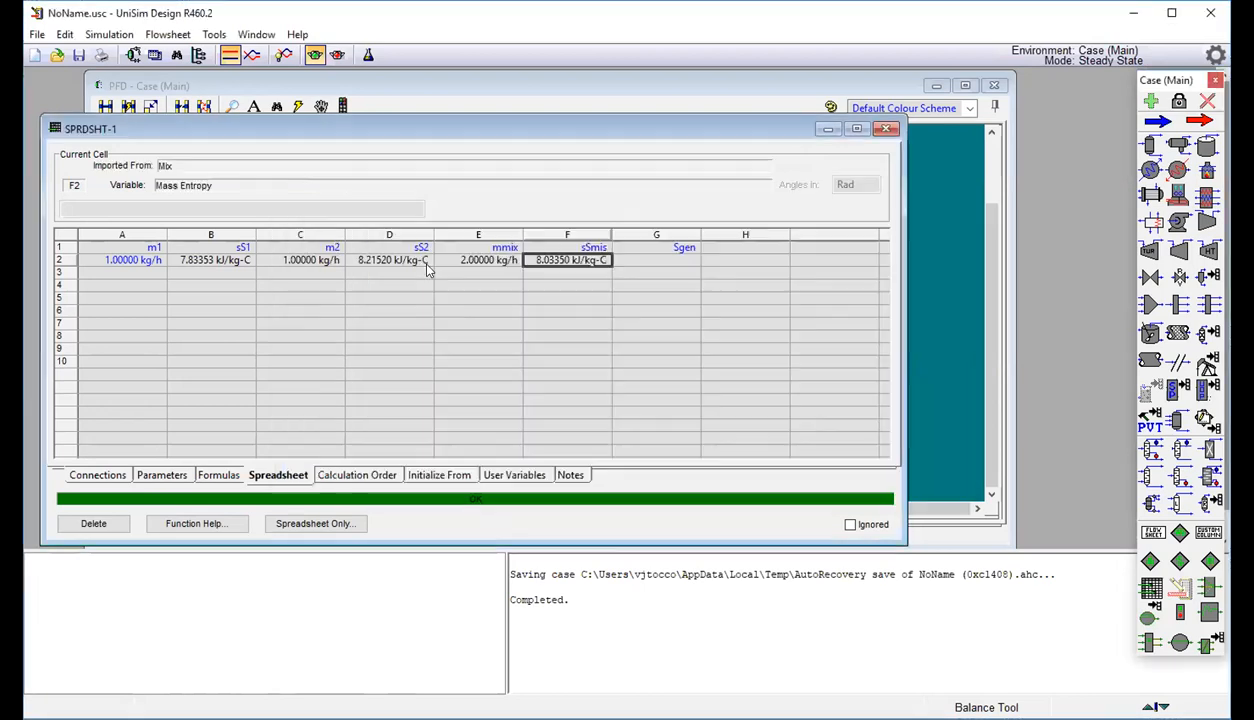
Enter the trial formula =D2 in cell G2 under the Sgen label.
click(646, 263)
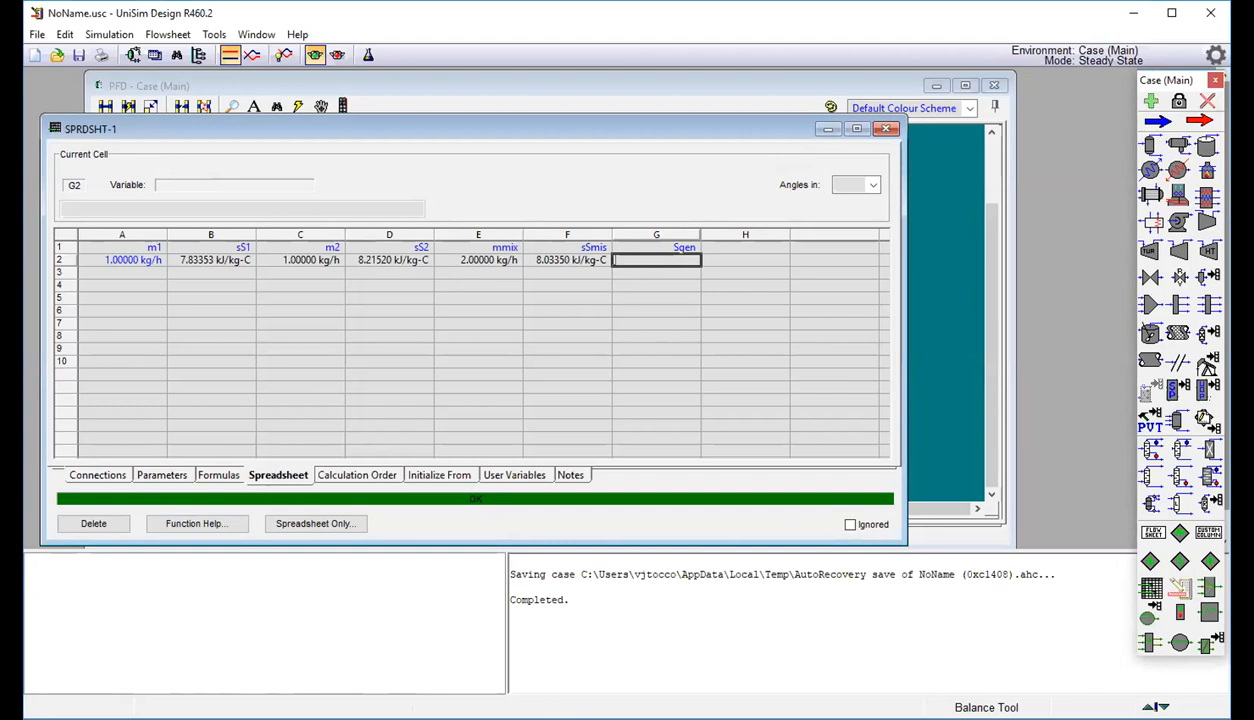
text(=)
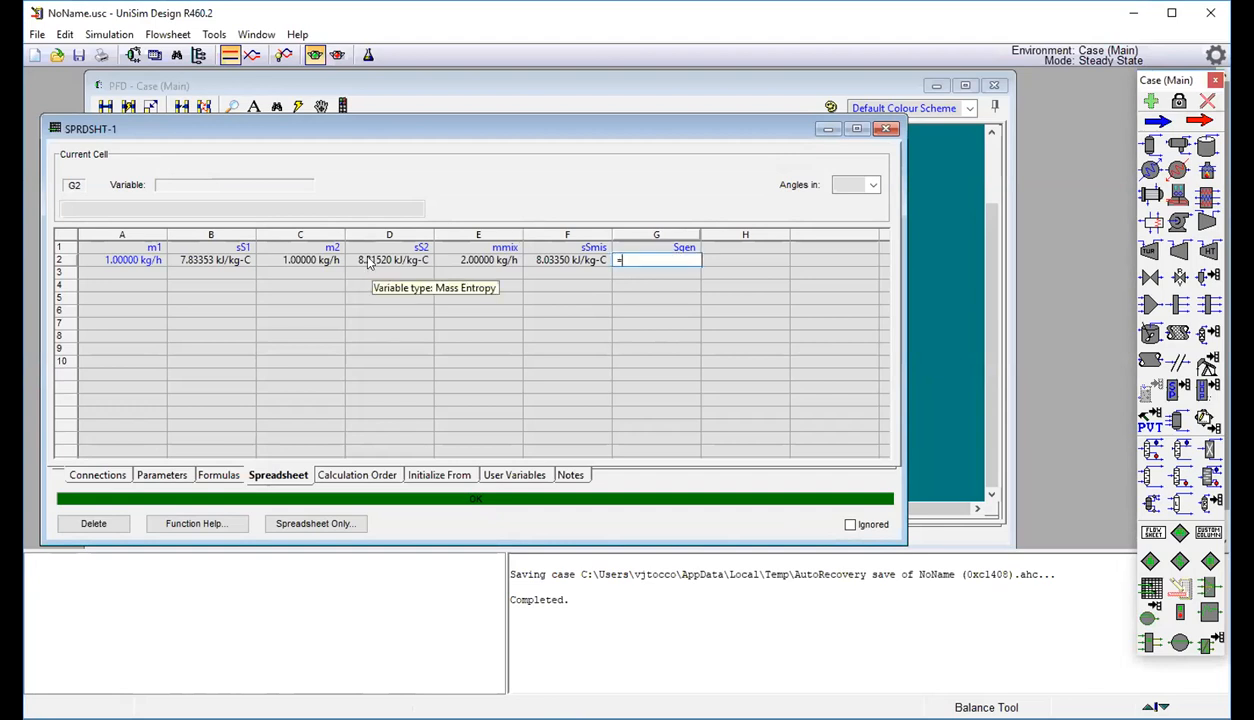
text(D2)
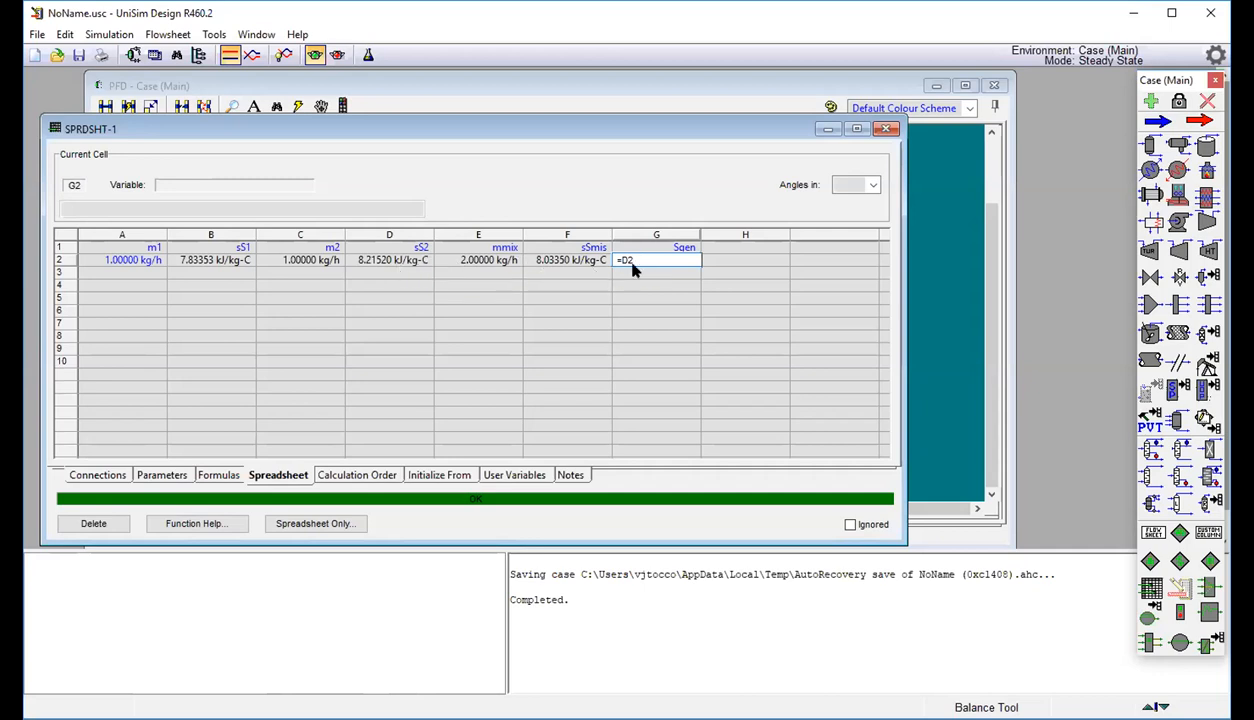
key(Return)
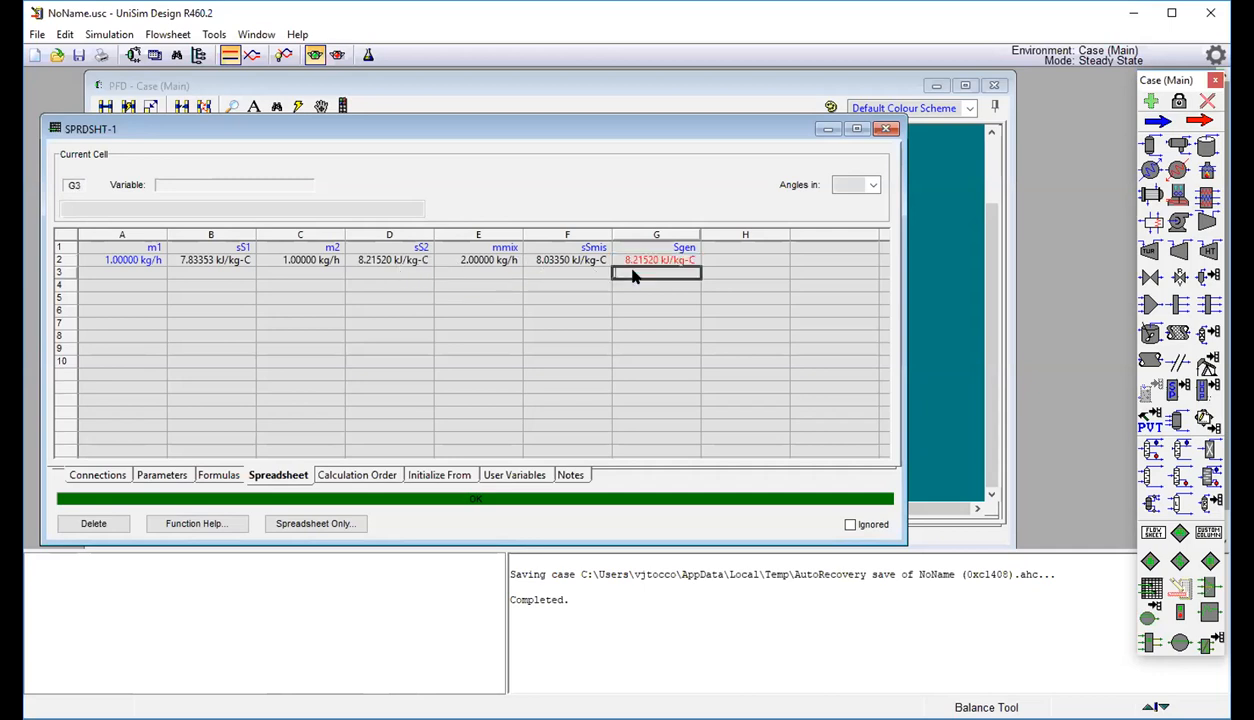
right_click(643, 263)
key(Escape)
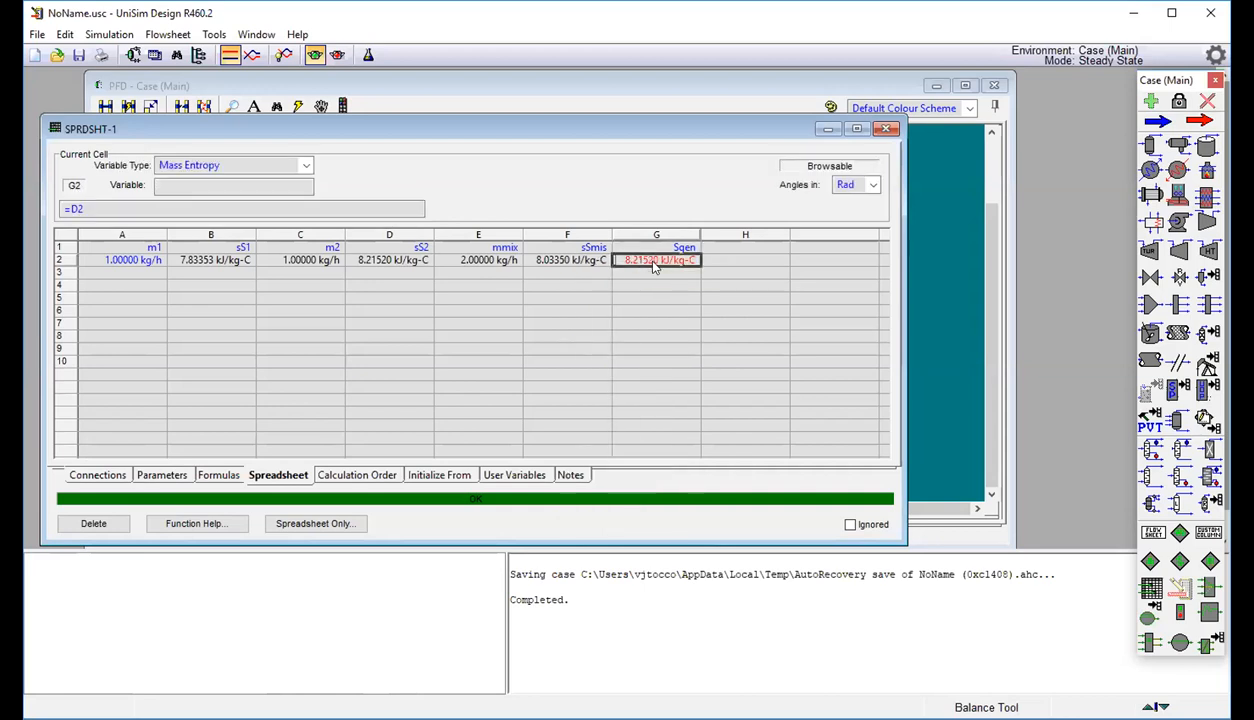
Set the formula in cell G2 to =E2*F2, multiplying the mixed stream's mass flow by its mass entropy.
text(=)
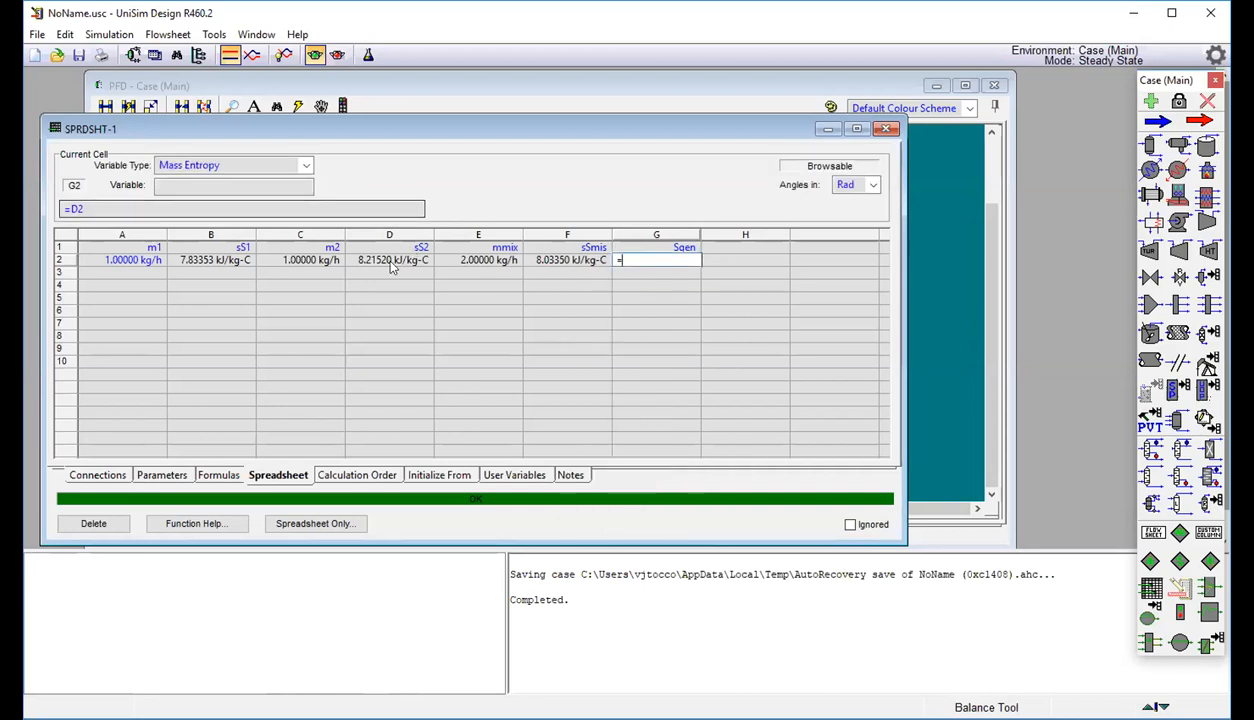
text(E2*F2)
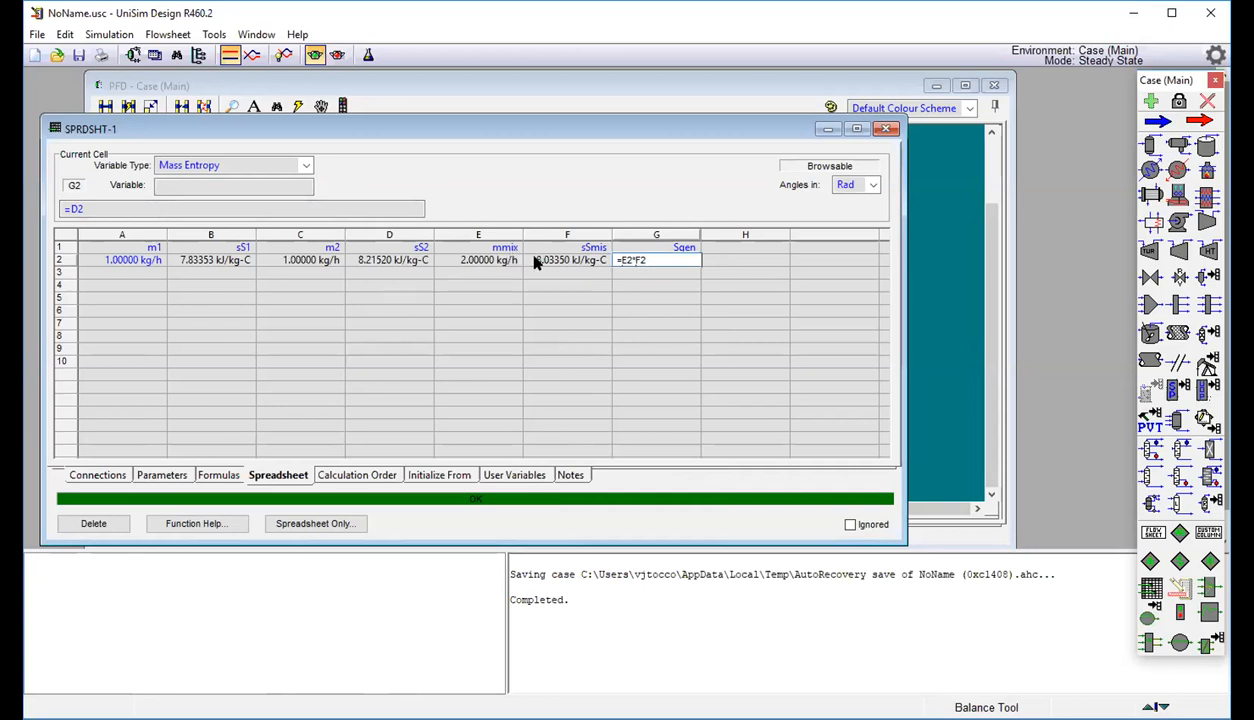
key(Return)
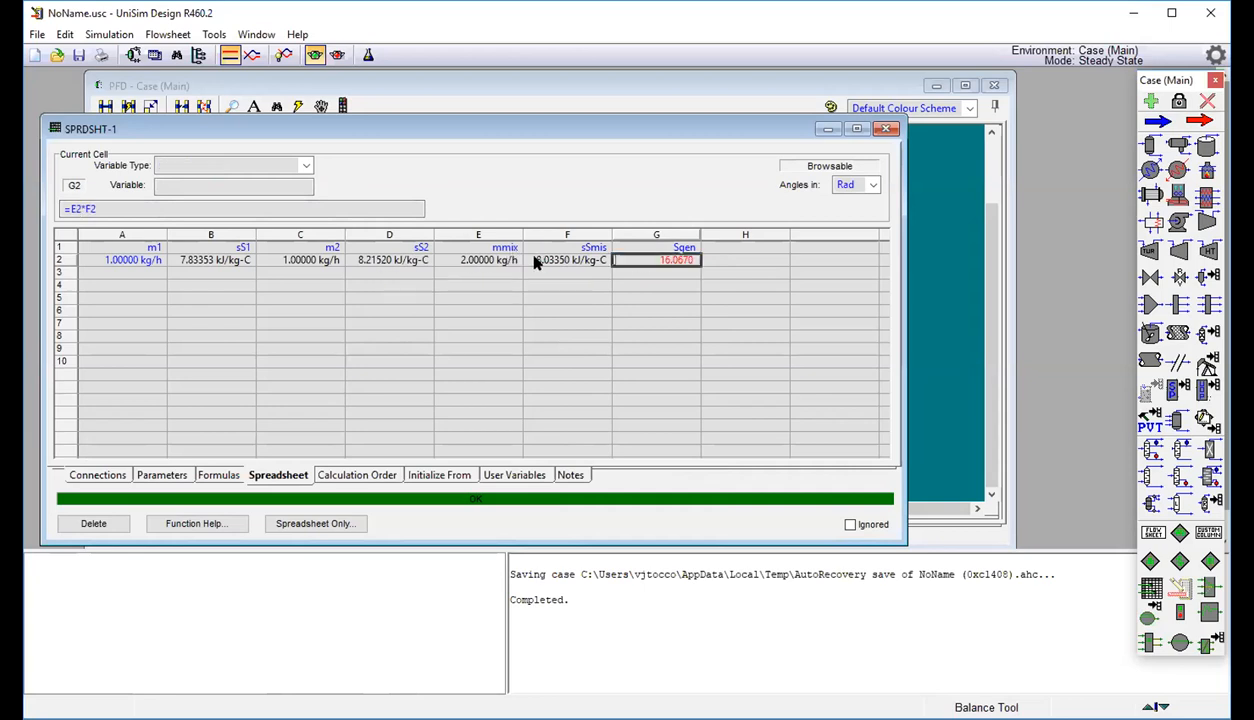
right_click(666, 262)
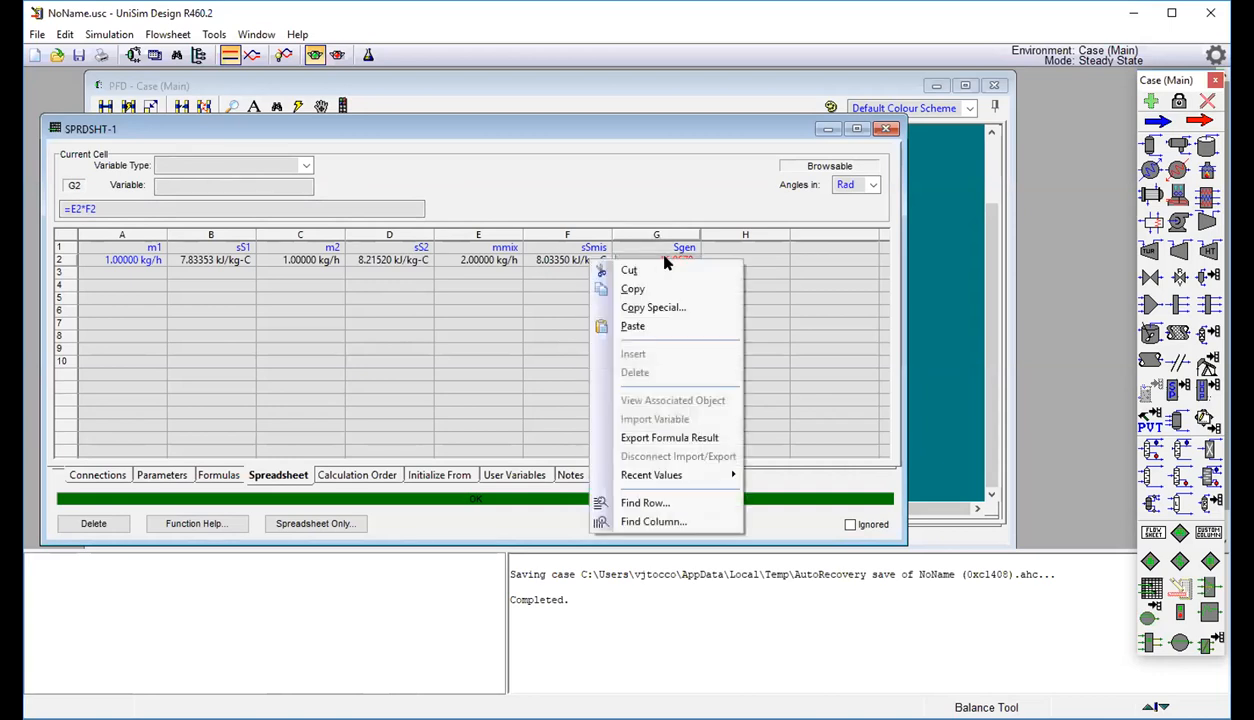
Set the Sgen formula in cell G2 to =E2*F2-A2*B2-C2*D2, subtracting both inlet entropy flows from the mixed stream's.
click(664, 258)
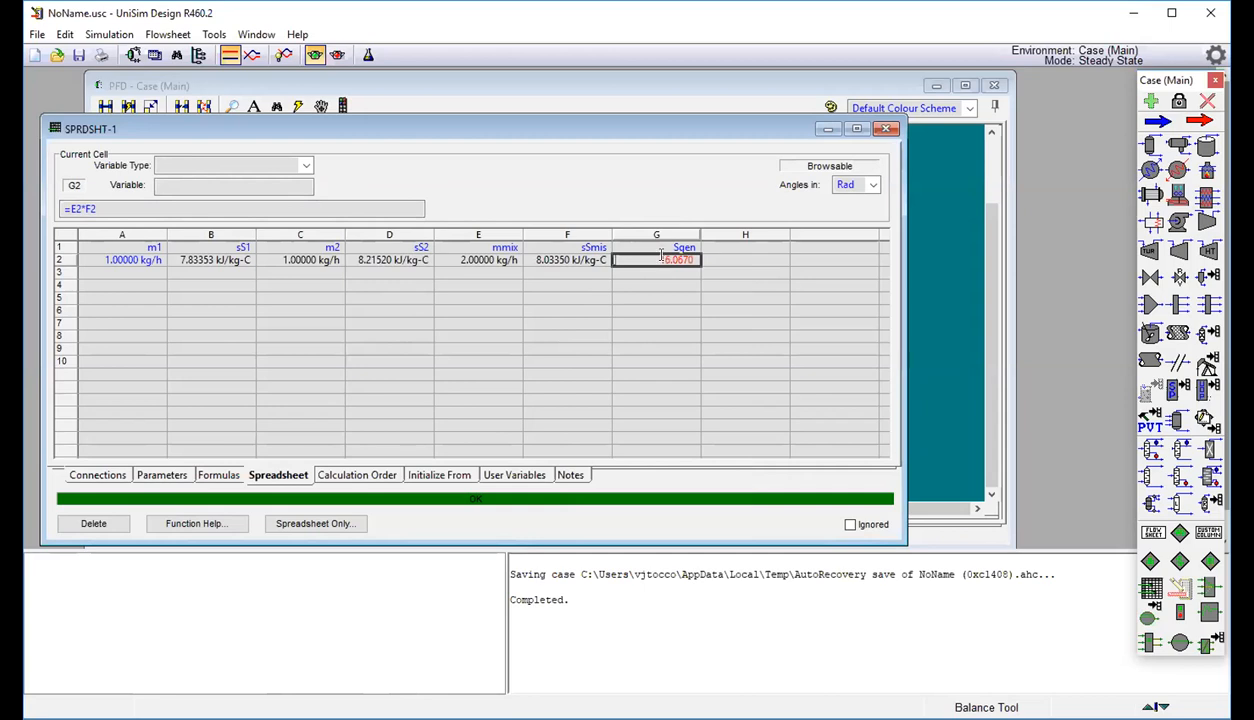
text(=)
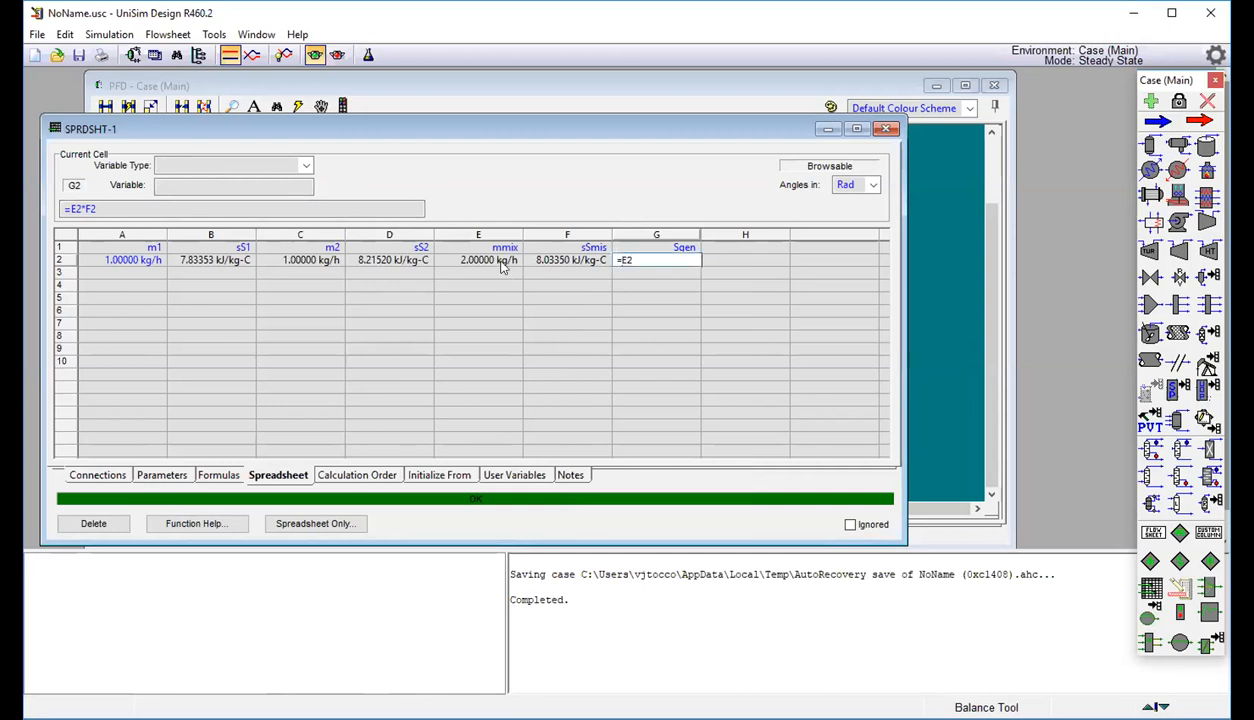
click(568, 262)
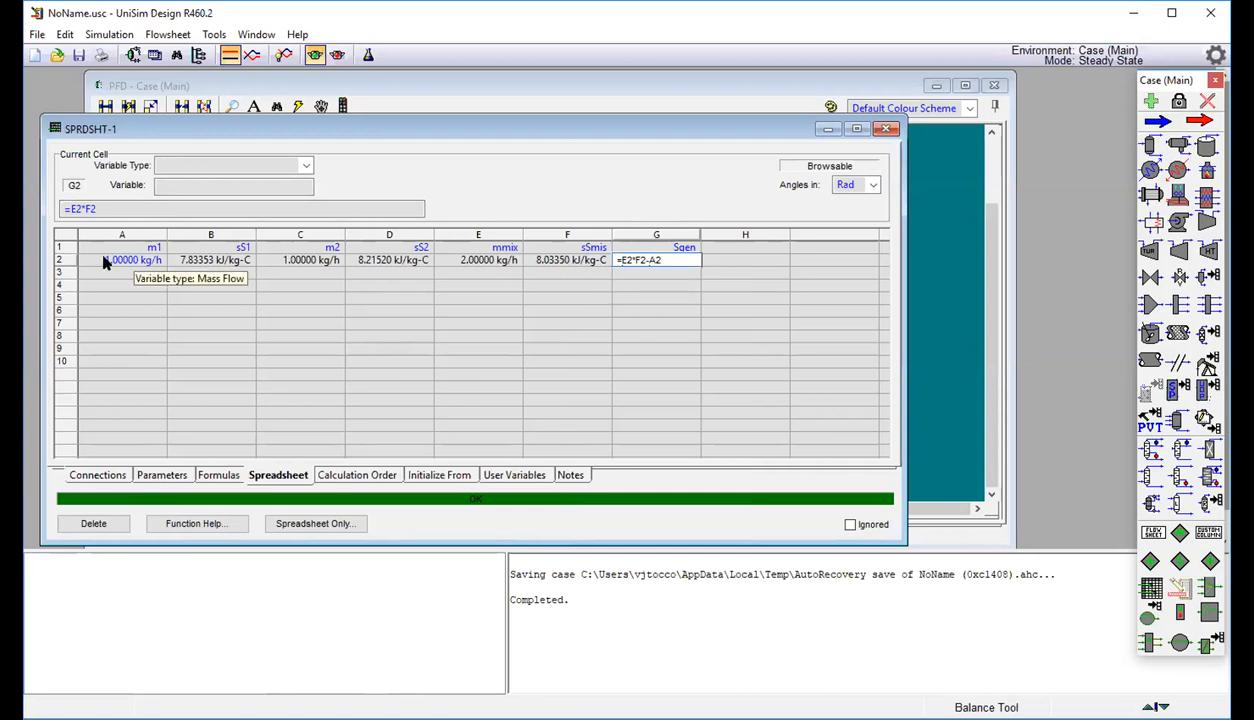
text(*B2-C2*)
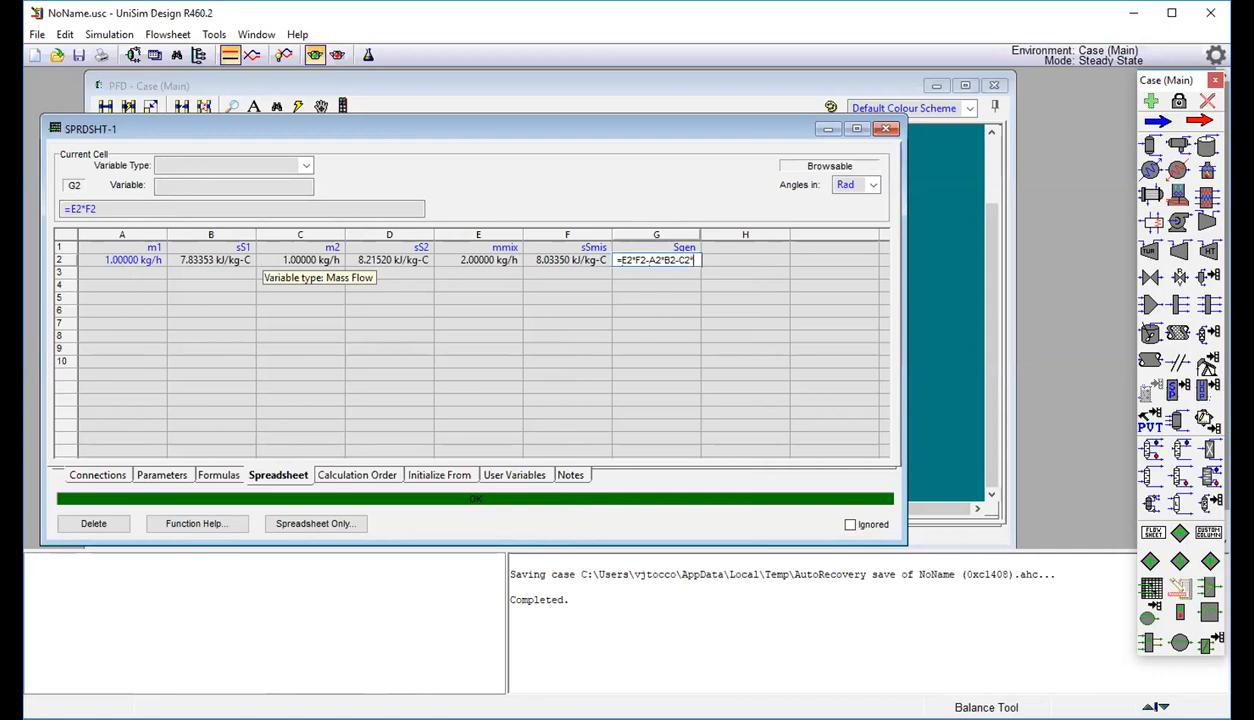
text(D2)
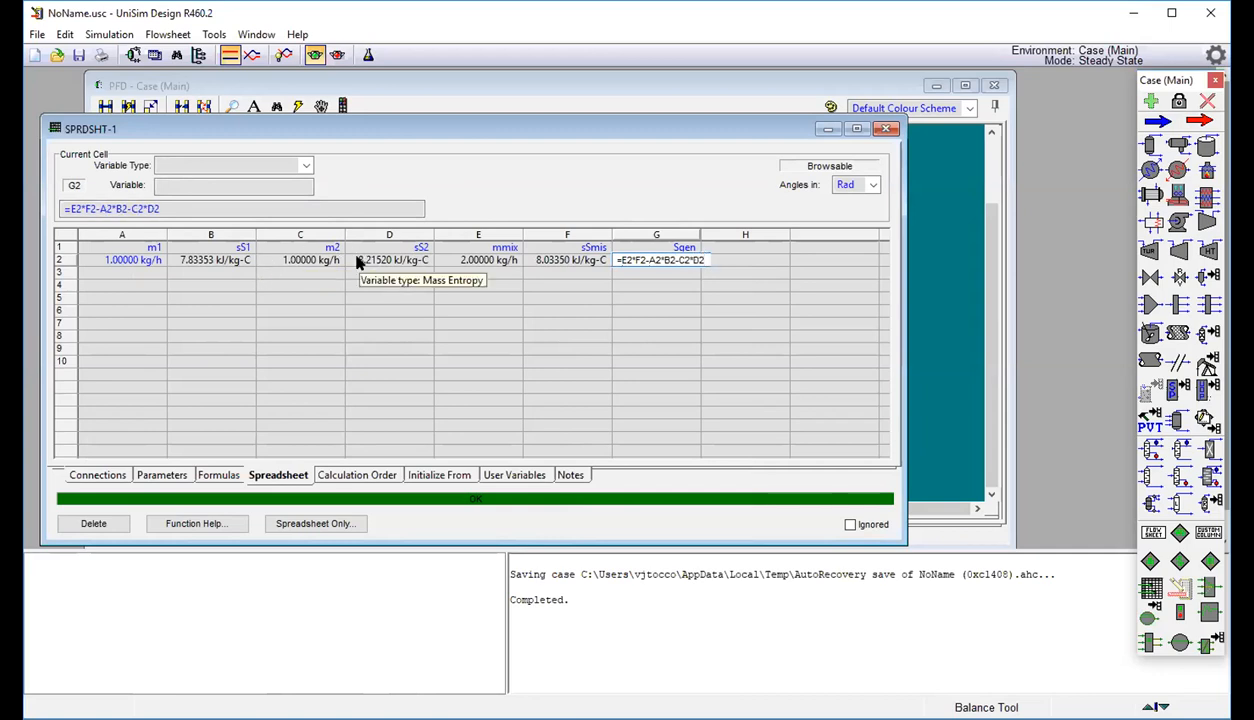
key(Return)
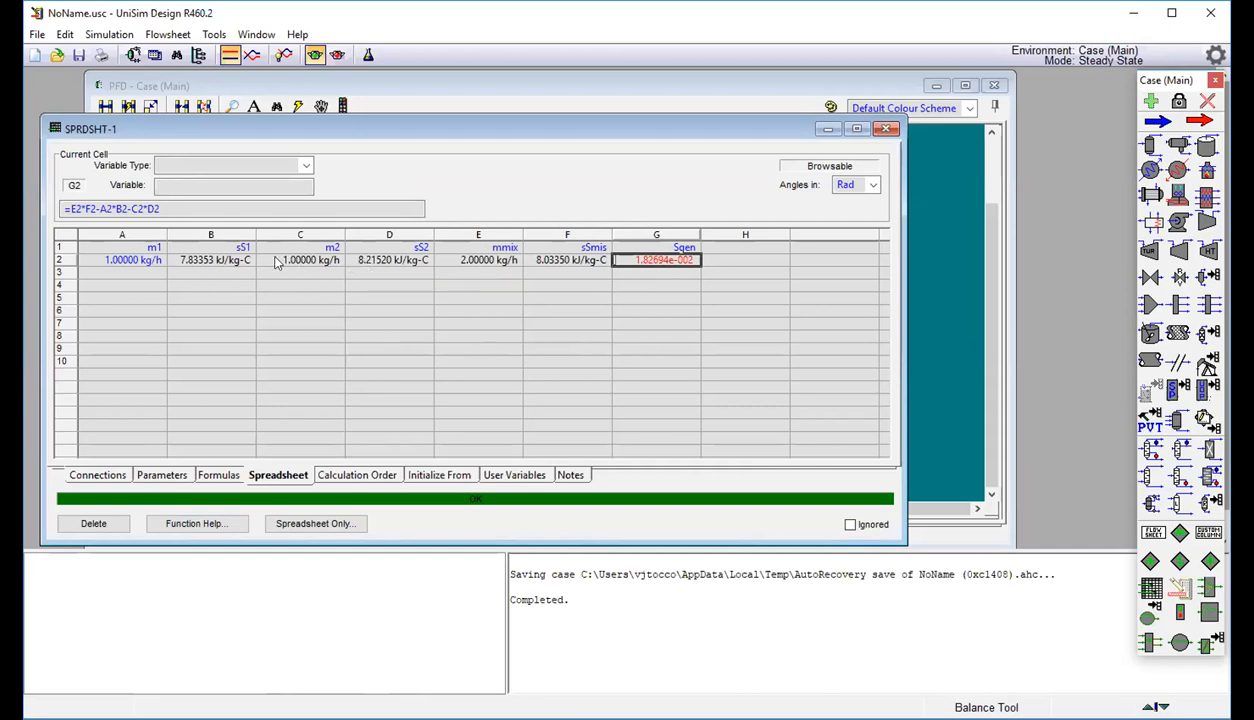
Bring the flowsheet forward, open stream 1 and examine its molar entropy among the conditions.
click(560, 93)
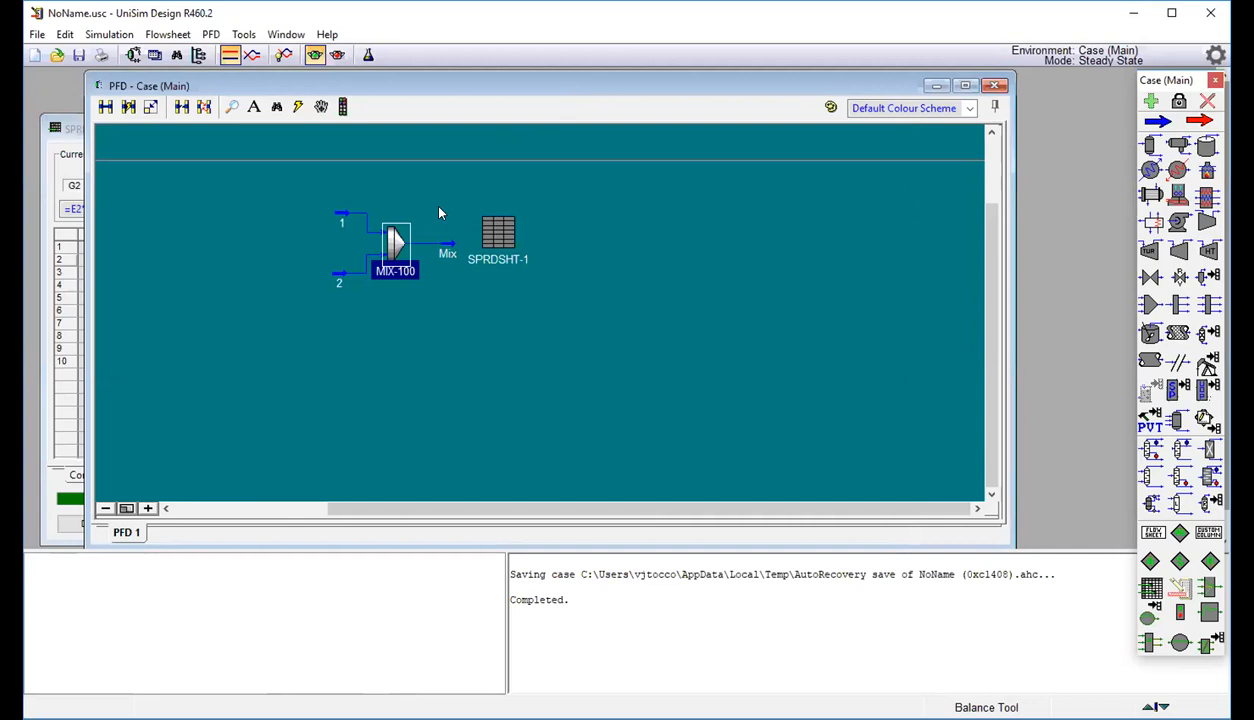
double_click(342, 214)
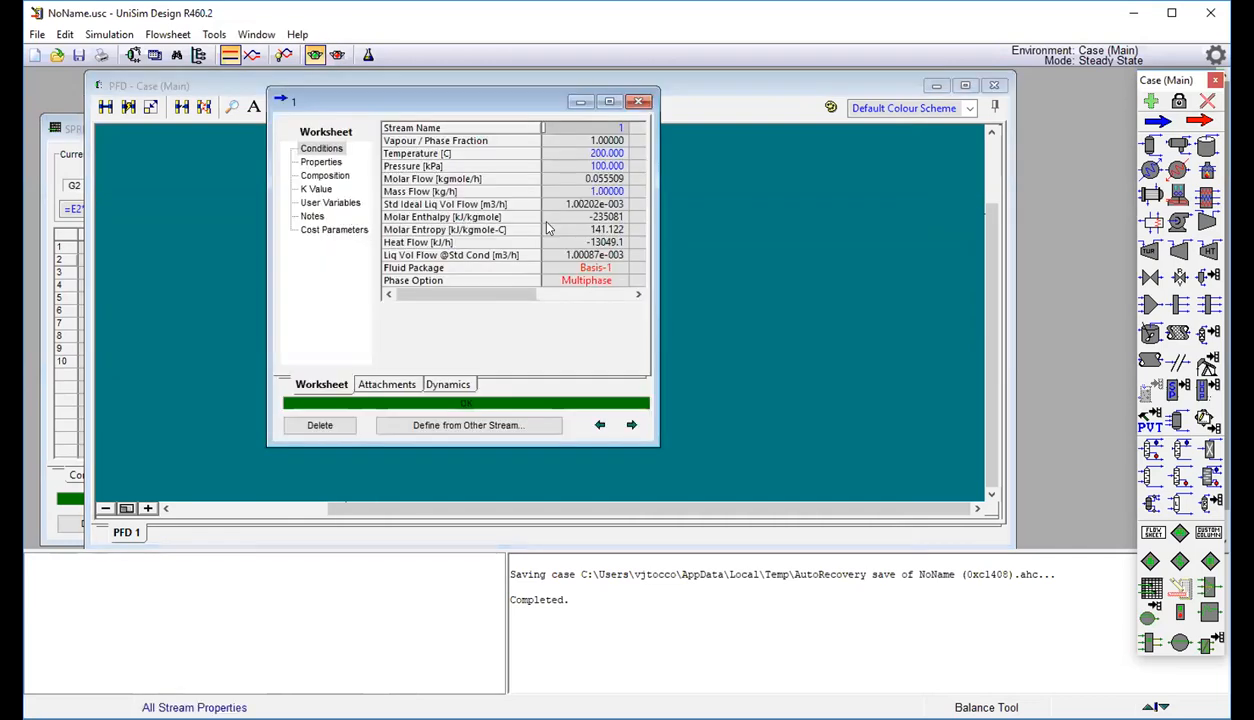
mouse_move(580, 218)
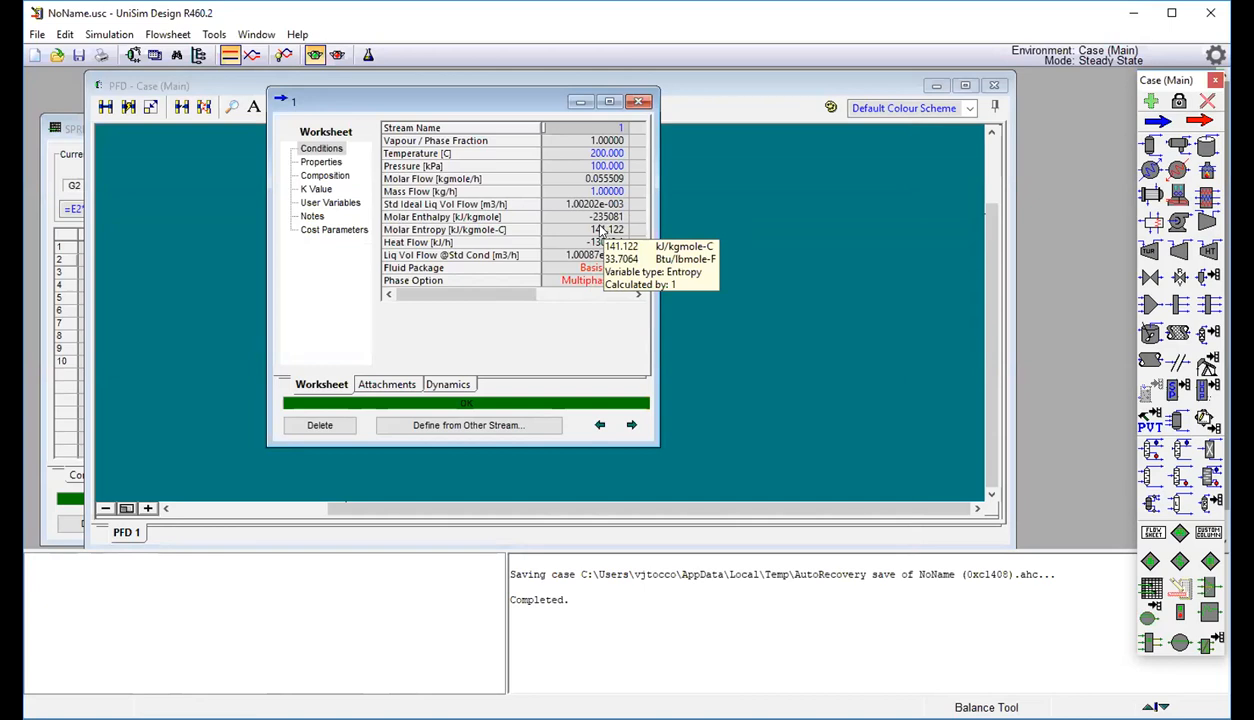
Set the display format of all variables to 4 significant figures in the session preferences.
click(214, 34)
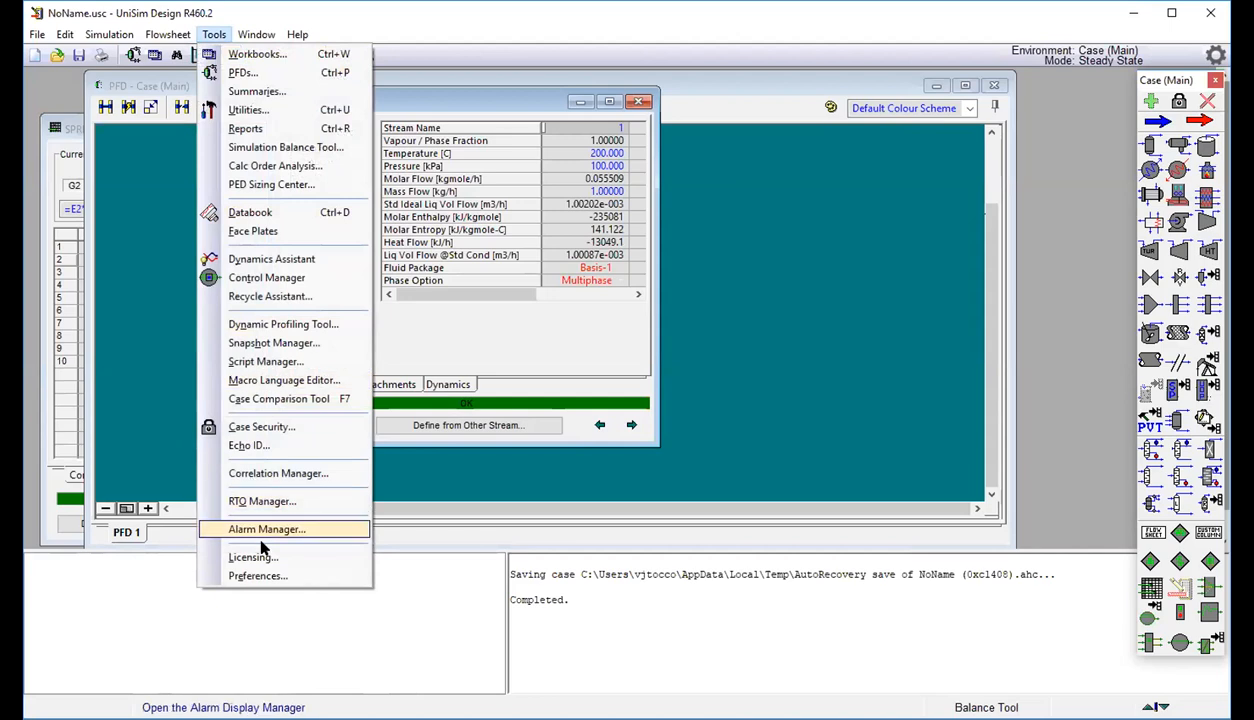
click(266, 575)
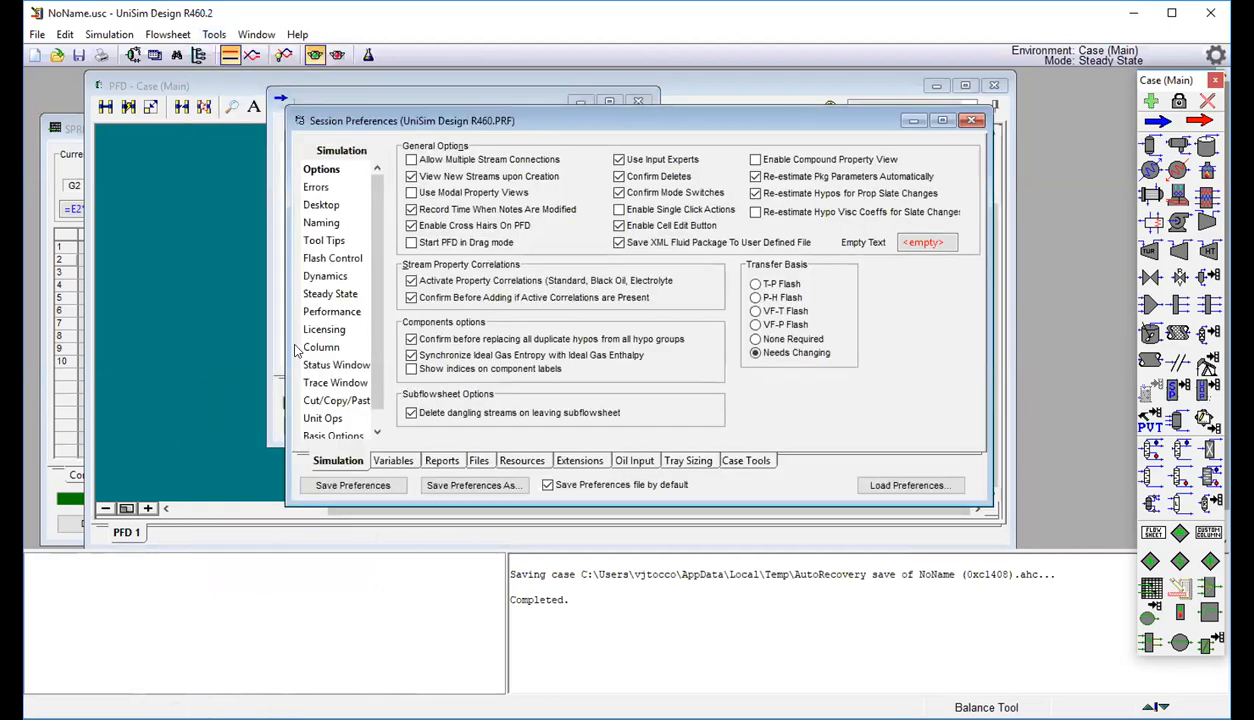
click(395, 463)
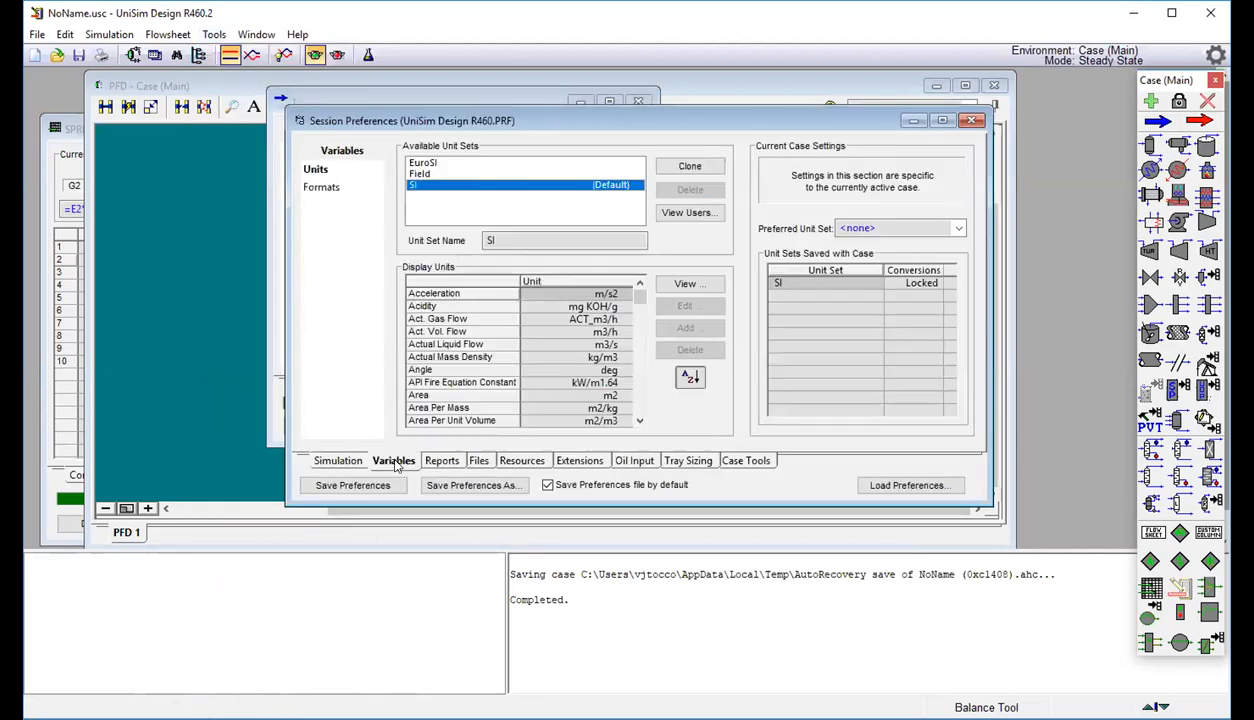
click(333, 191)
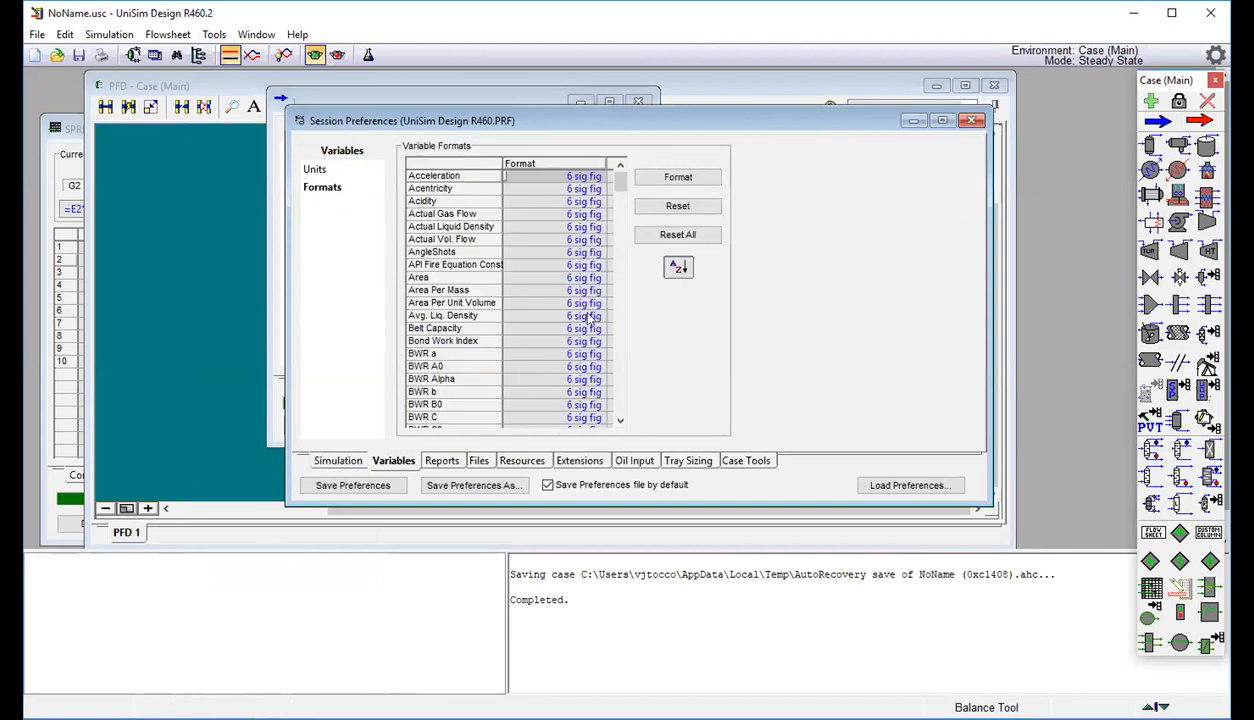
click(569, 164)
click(569, 164)
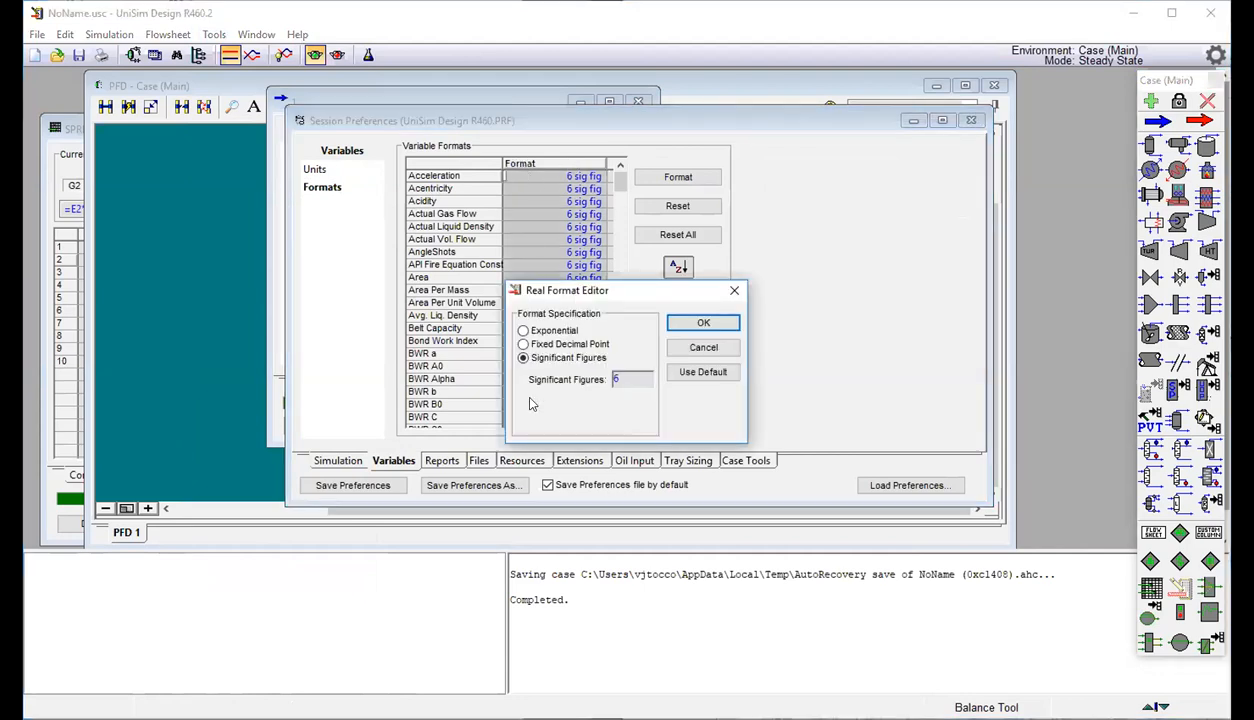
click(622, 381)
text(4)
click(705, 323)
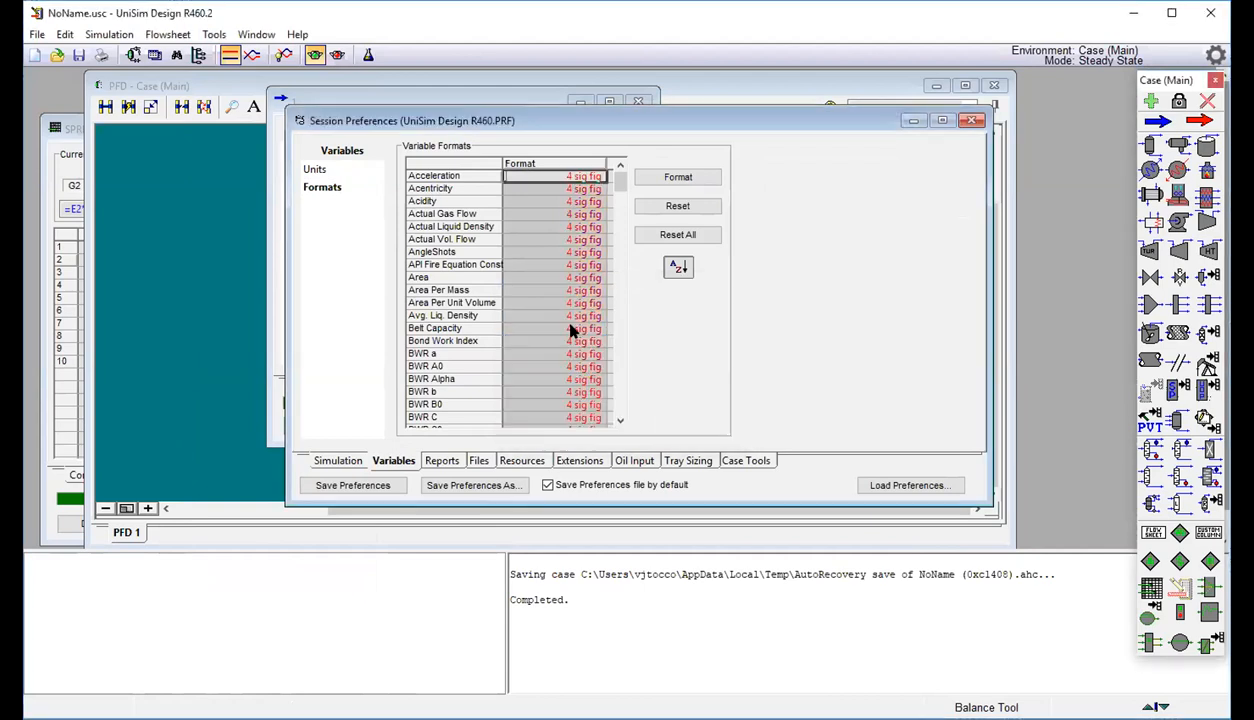
Set all variable formats back to 6 significant figures, close the session preferences and return to the flowsheet.
click(678, 177)
click(619, 380)
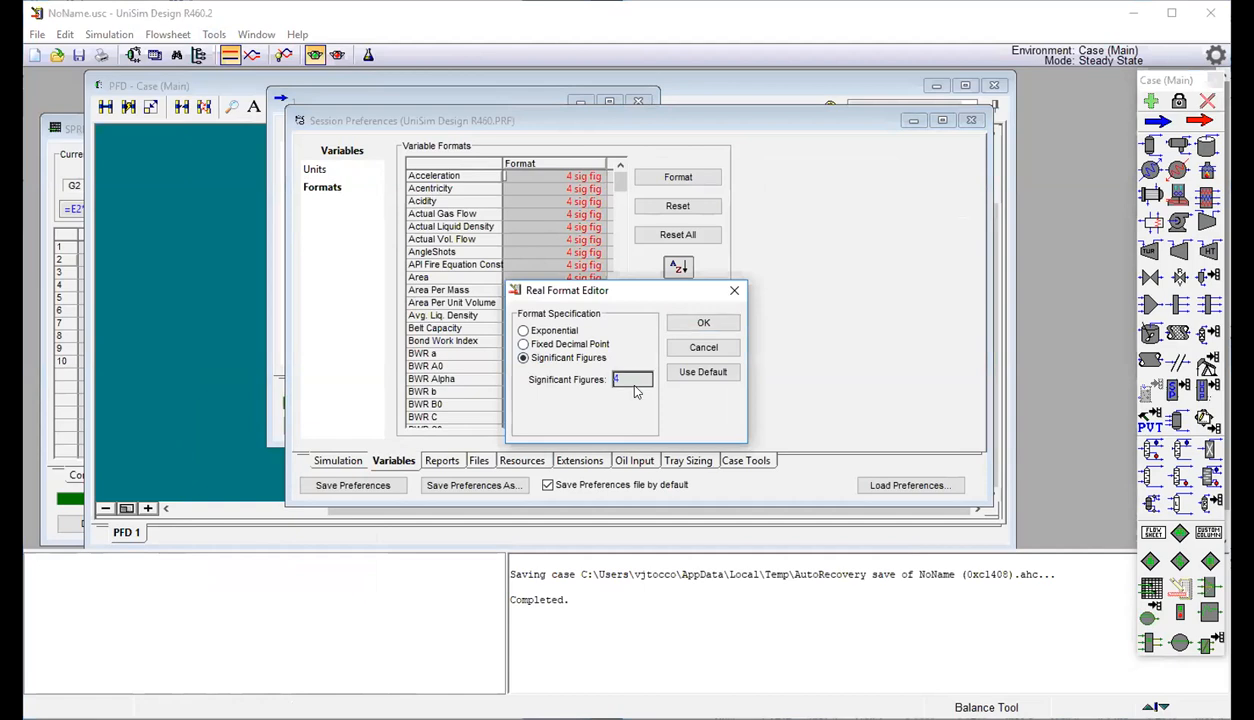
text(6)
click(698, 322)
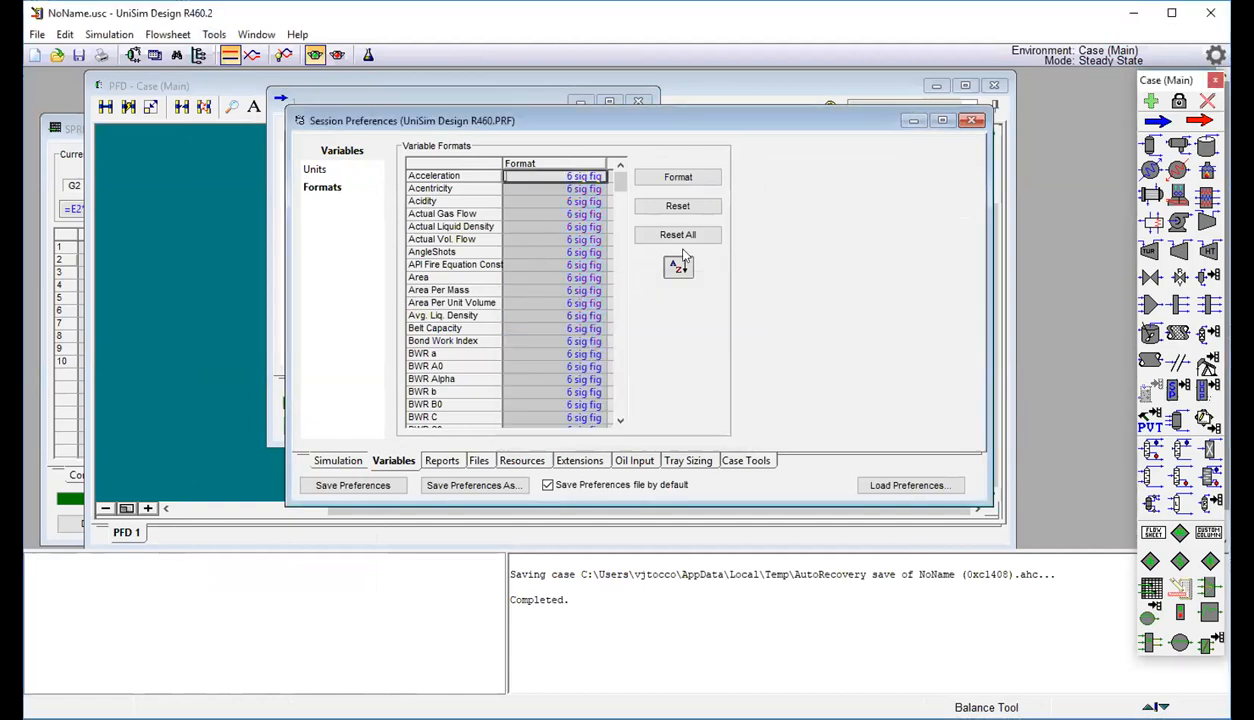
click(971, 120)
mouse_move(609, 229)
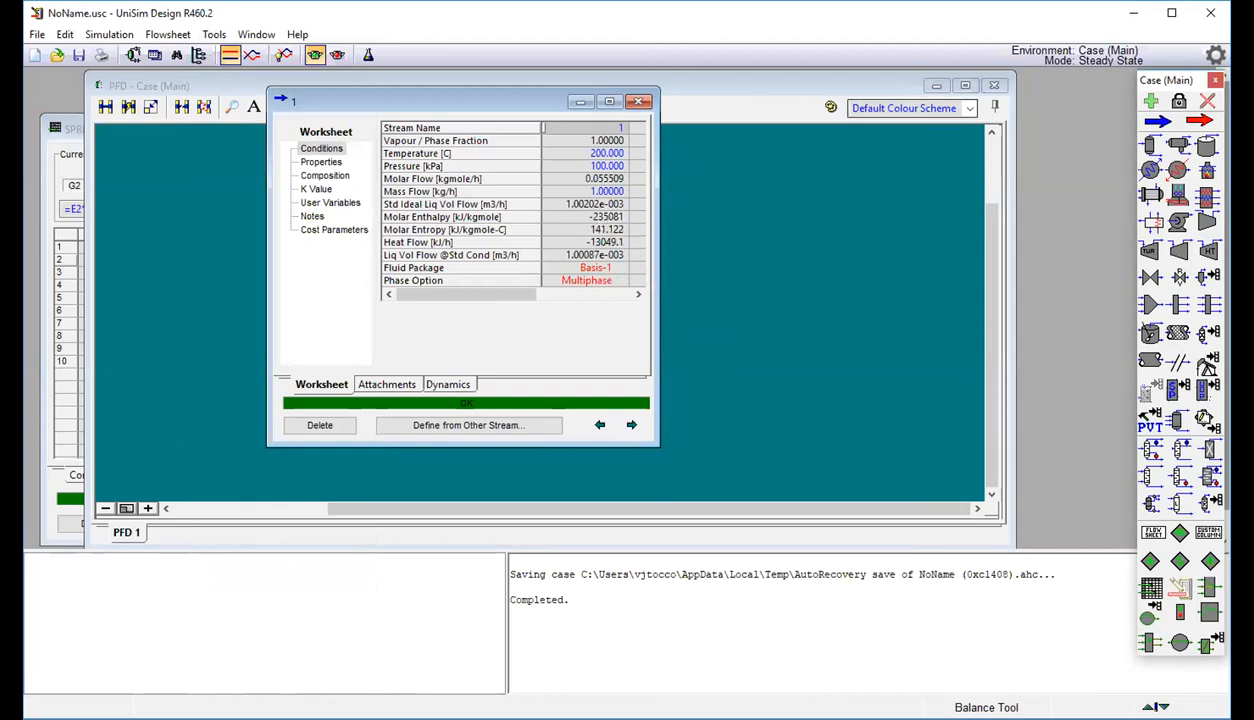
click(784, 269)
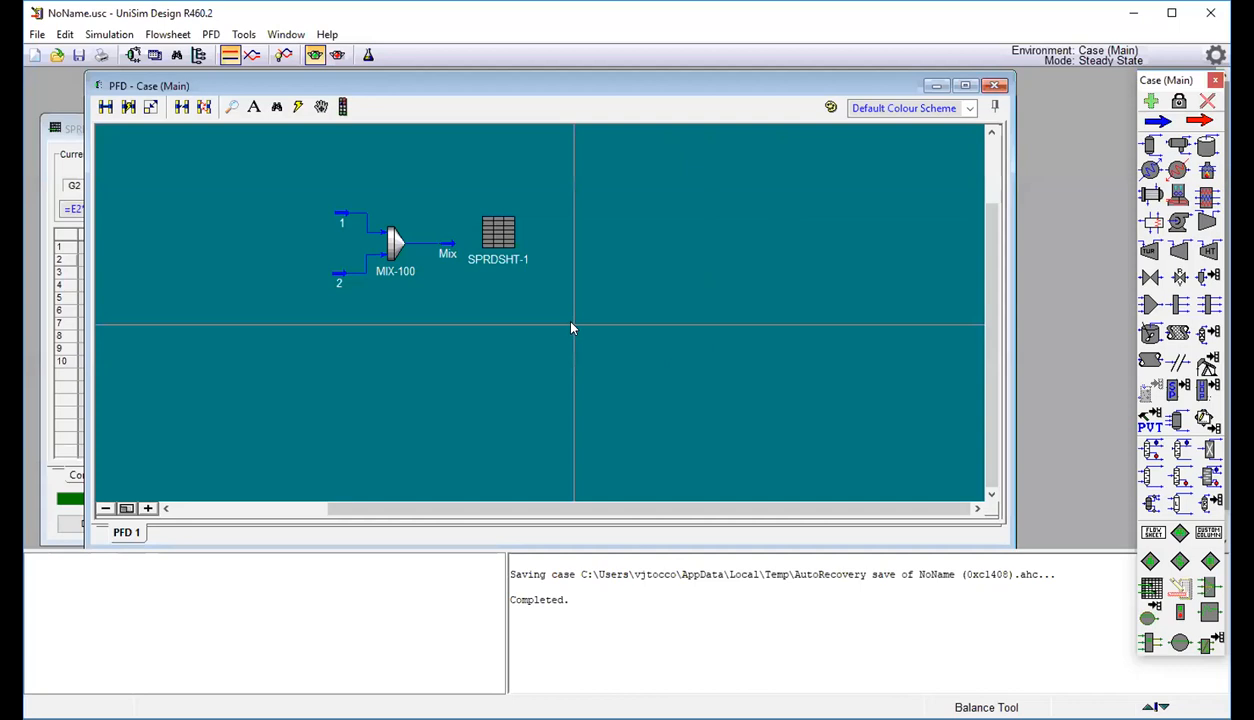